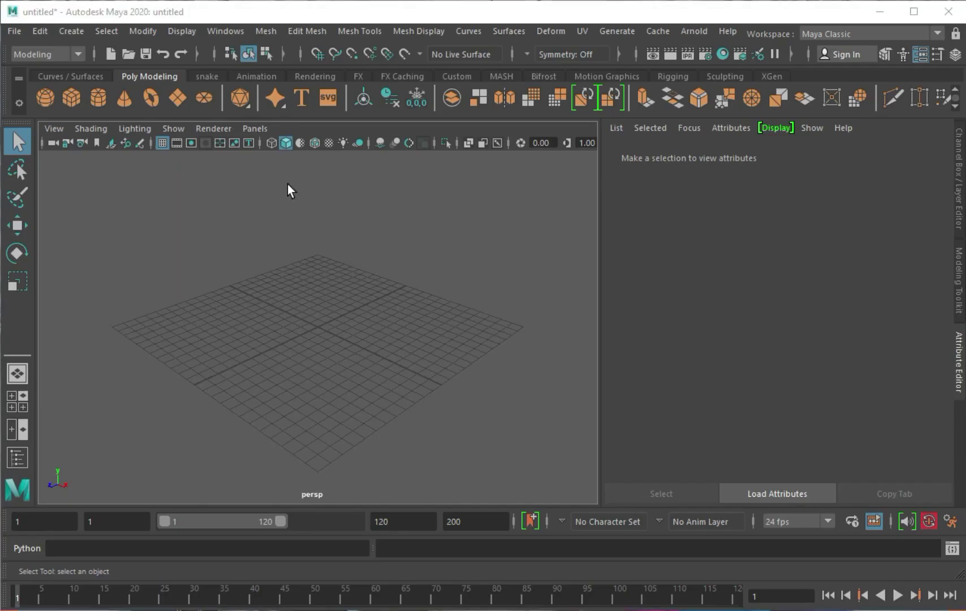
Create a poly cube and scale it into a wide box, slightly longer along Z.
left_click(71, 97)
key("r")
scroll(340, 333, "up", 3)
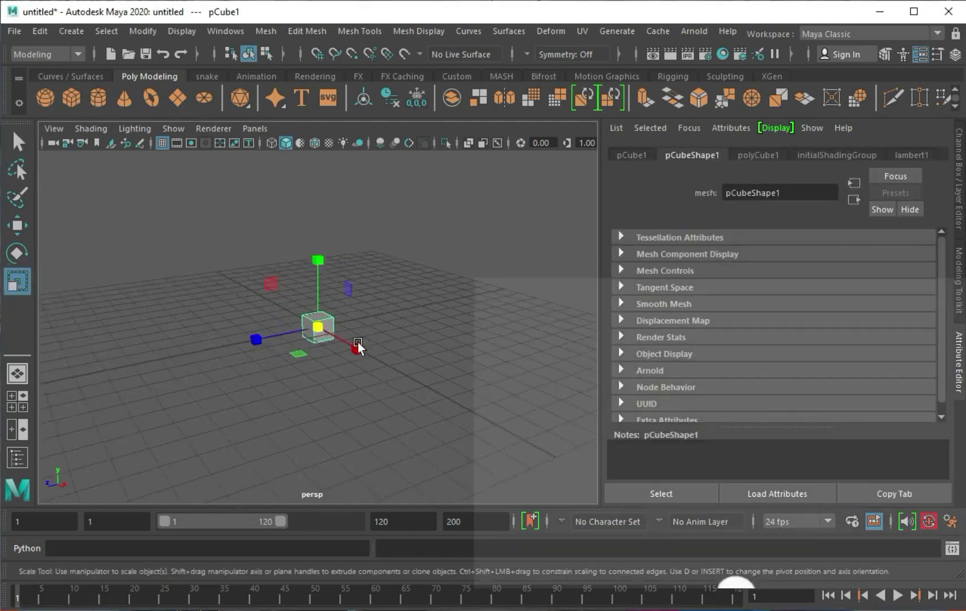
left_click_drag(358, 341, 266, 338)
left_click_drag(317, 305, 316, 265)
mouse_move(261, 349)
left_mouse_down()
mouse_move(237, 329)
mouse_move(259, 332)
left_mouse_up()
left_click(162, 143)
Bevel all the box's edges with Fraction 0.1 and Segments 2.
left_click(699, 99)
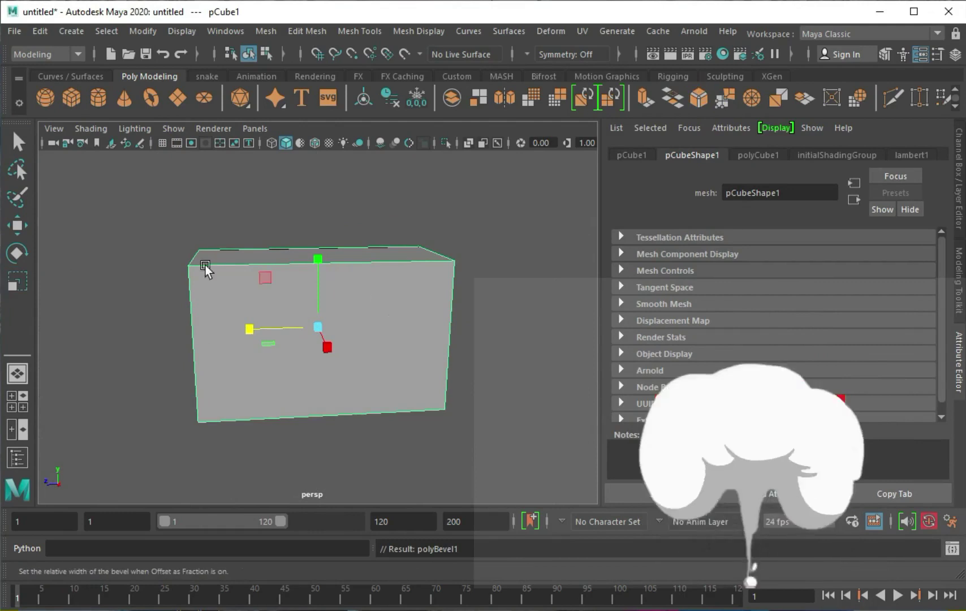
left_click_drag(204, 267, 116, 289)
left_click_drag(62, 206, 334, 305)
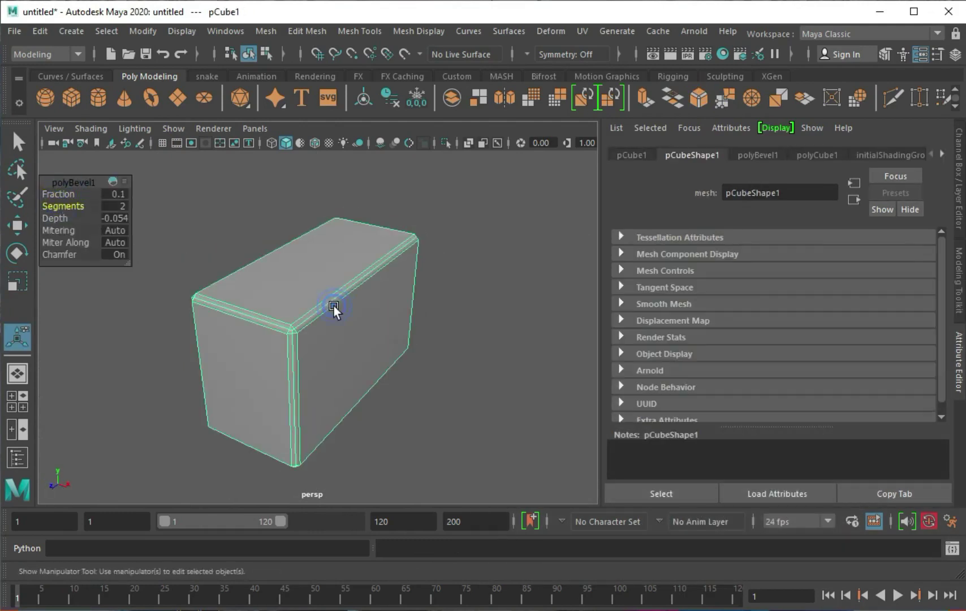
Turn the view head-on to the box and activate the Insert Edge Loop Tool.
left_click_drag(341, 352, 403, 345)
left_click(360, 31)
left_click(397, 141)
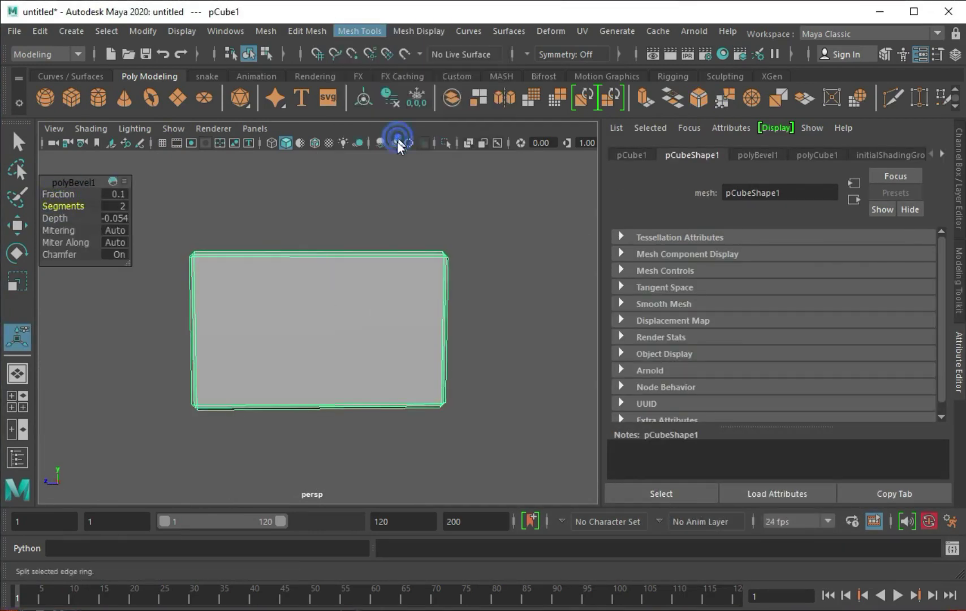
Insert a vertical edge loop near the box's right end and select the front face.
left_click(384, 275)
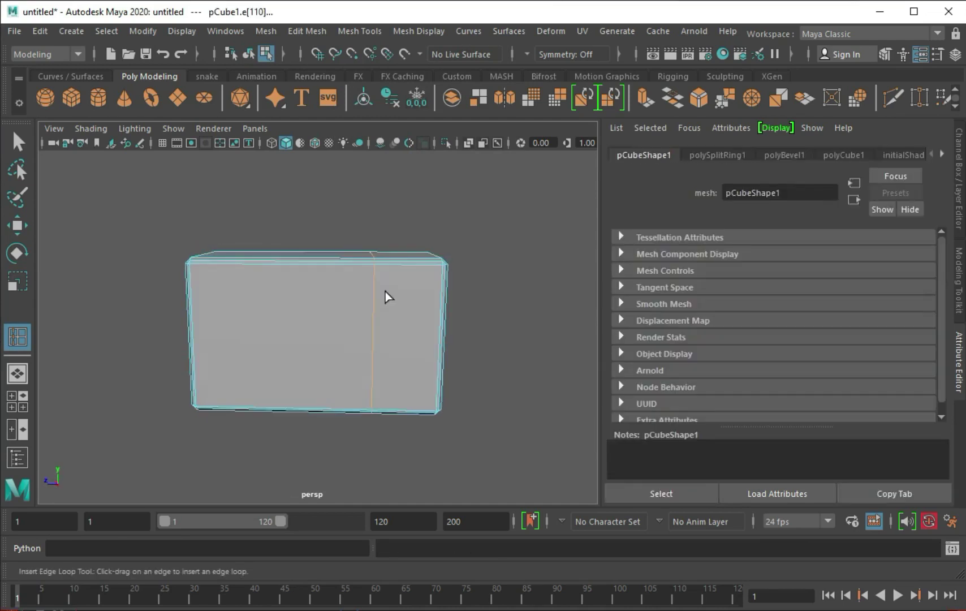
key("q")
left_click(294, 345)
mouse_move(316, 340)
left_mouse_down("alt")
mouse_move(377, 331)
mouse_move(346, 341)
mouse_move(269, 335)
mouse_move(310, 328)
left_mouse_up("alt")
Extrude the front face repeatedly, insetting it and pushing it into the box.
key("ctrl+e")
key("ctrl+e")
left_click(353, 338)
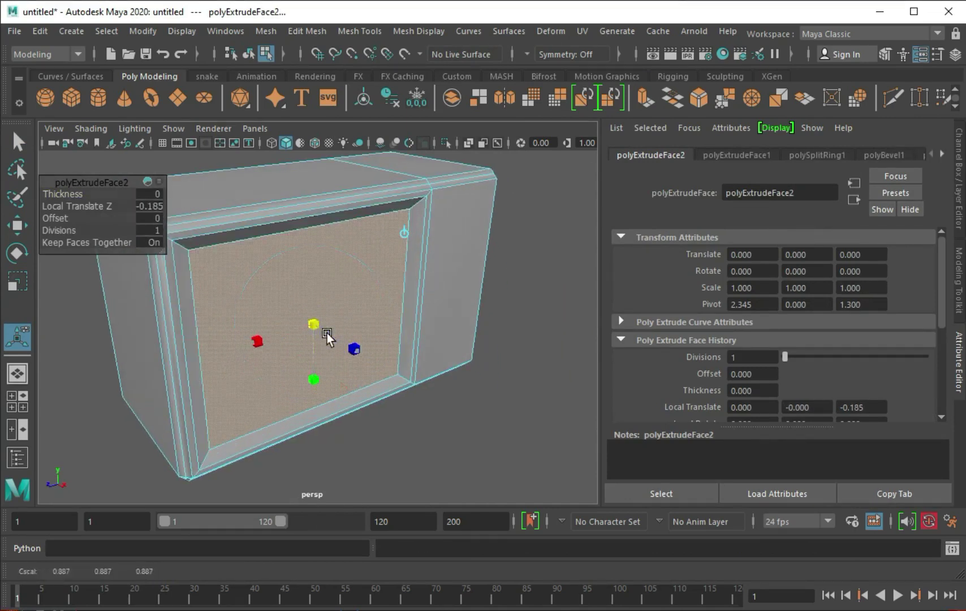
key("ctrl+e")
mouse_move(337, 339)
left_mouse_down()
mouse_move(358, 338)
mouse_move(330, 334)
mouse_move(383, 341)
mouse_move(318, 332)
left_mouse_up()
key("ctrl+e")
Smooth the screen face twice to subdivide it into a grid.
scroll(318, 332, "up", 2)
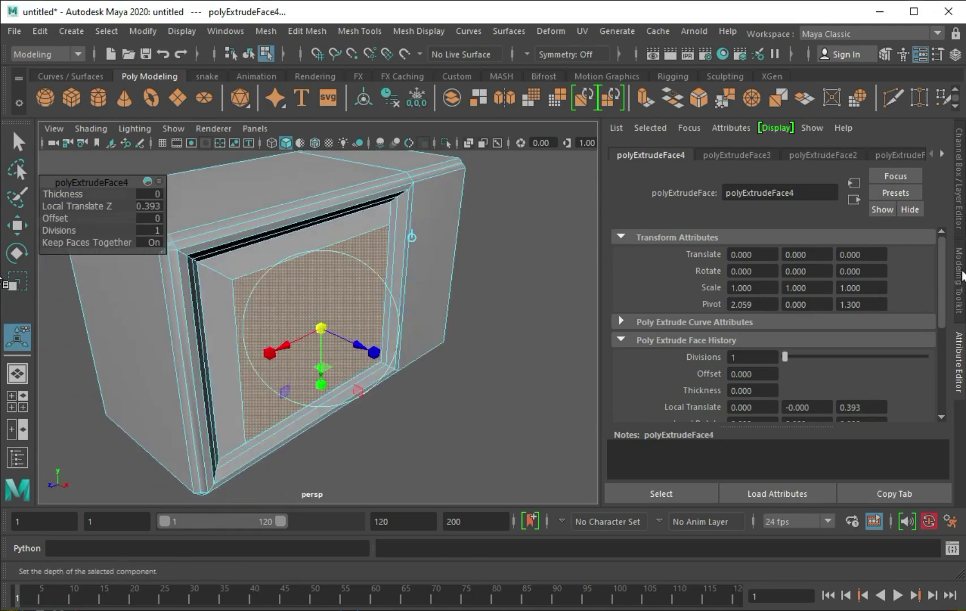
left_click(958, 280)
left_click(829, 455)
Select three bevel faces of the screen frame in face mode.
left_click_drag(360, 253, 339, 239, "alt")
scroll(446, 274, "down", 3)
right_click_drag(395, 265, 319, 263)
key("q")
mouse_move(319, 263)
left_mouse_down("alt")
mouse_move(395, 287)
mouse_move(416, 276)
mouse_move(374, 290)
left_mouse_up("alt")
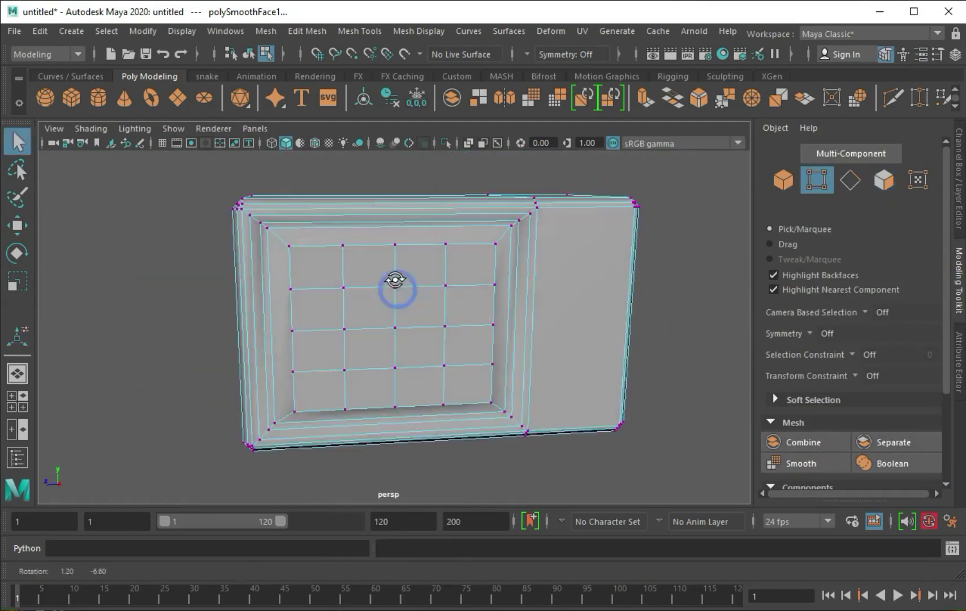
key("F11")
left_click(370, 267)
left_click(326, 351, "shift")
left_click(396, 392, "shift")
mouse_move(441, 335)
left_mouse_down("alt")
mouse_move(374, 391)
mouse_move(491, 377)
mouse_move(429, 316)
left_mouse_up("alt")
Smooth the selected frame faces, then undo the smoothing and inspect the frame.
left_click(801, 462)
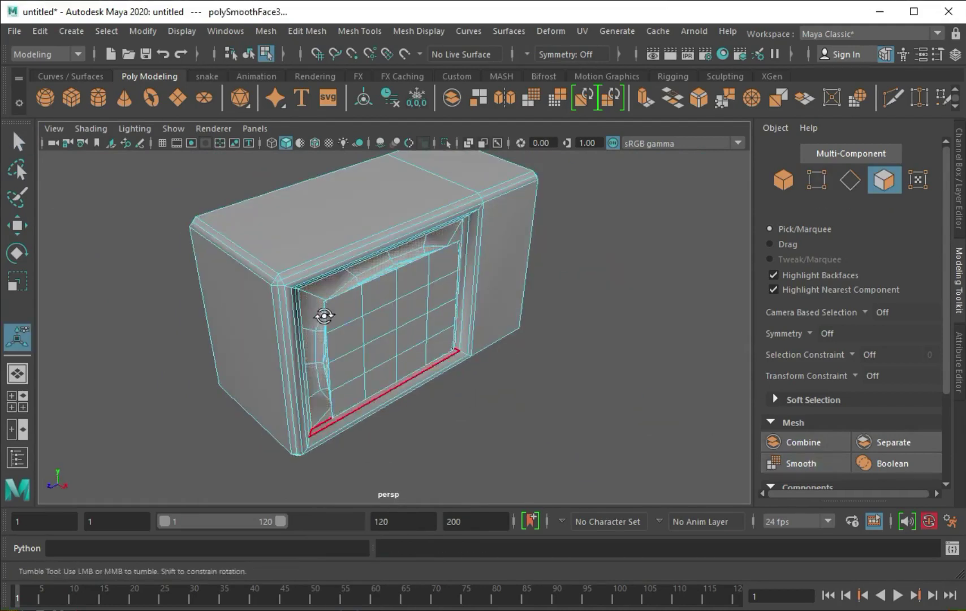
key("ctrl+z")
left_click_drag(320, 317, 375, 335, "alt")
left_click_drag(329, 298, 332, 291, "alt")
Pick an edge and a face at the frame's top corner, then undo the change.
key("F10")
key("q")
left_click(364, 257)
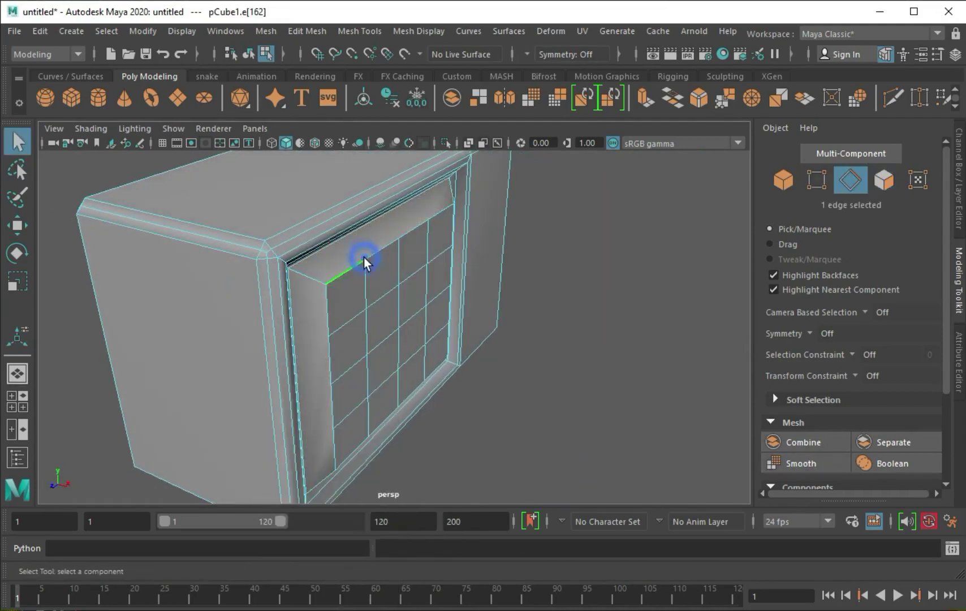
right_click_drag(303, 275, 265, 305, "shift")
left_click_drag(375, 241, 345, 279, "alt")
key("ctrl+z")
key("ctrl+z")
Cut new edges across the whole box front with Multi-Cut.
left_click_drag(459, 287, 396, 272, "alt")
scroll(848, 367, "down", 3)
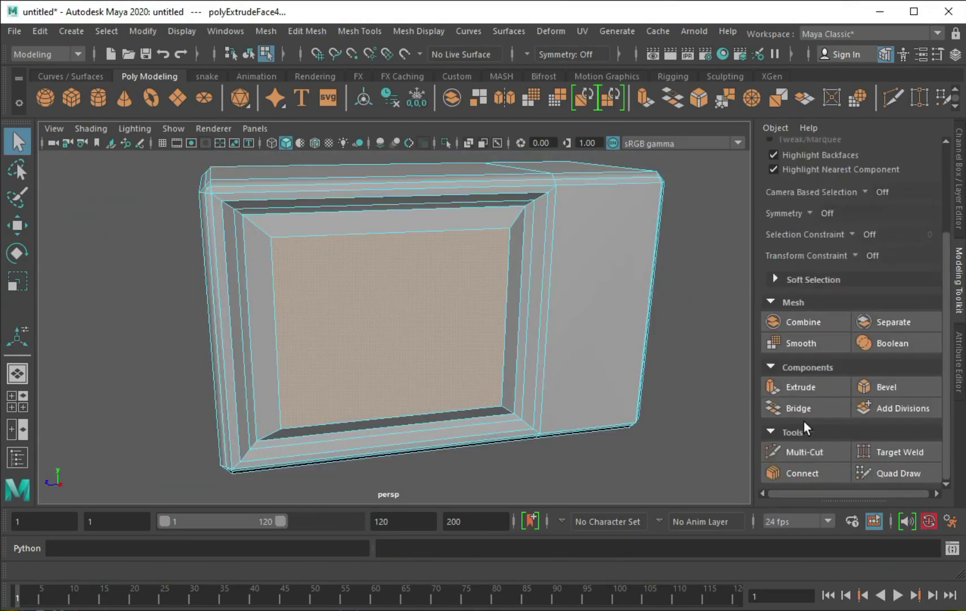
left_click(804, 451)
left_click_drag(278, 271, 209, 332, "alt")
scroll(220, 270, "up", 5)
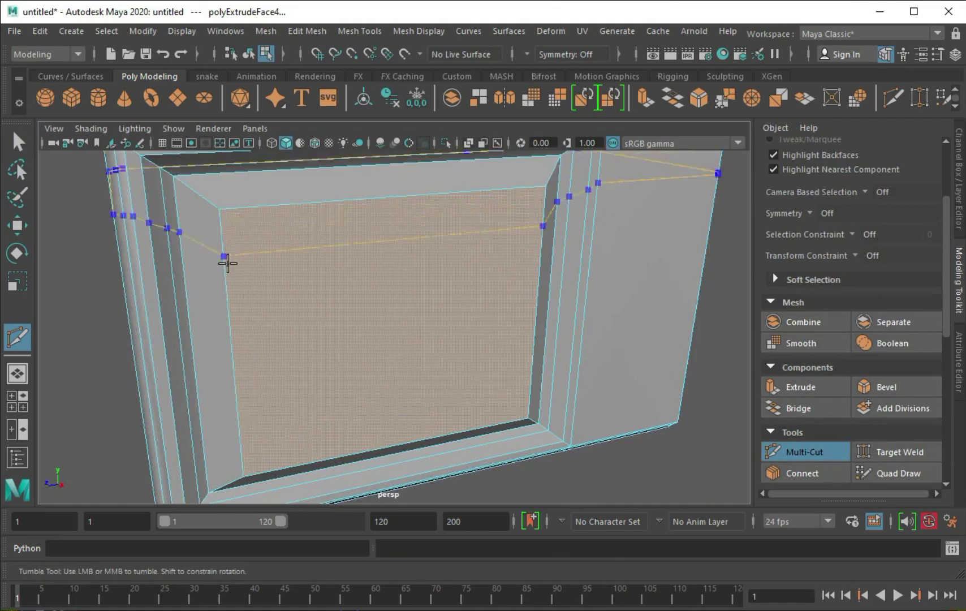
scroll(444, 276, "down", 5)
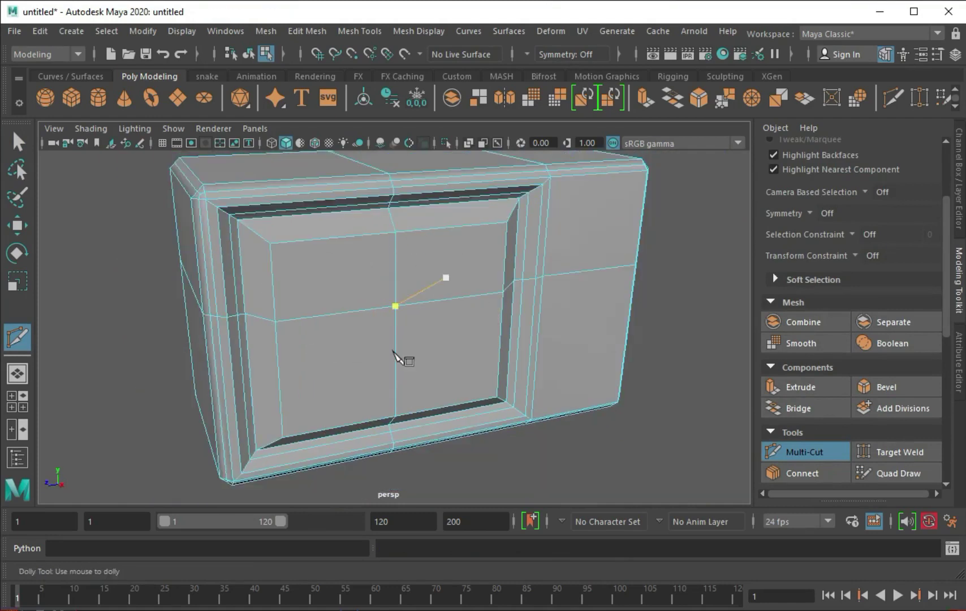
scroll(394, 364, "down", 2)
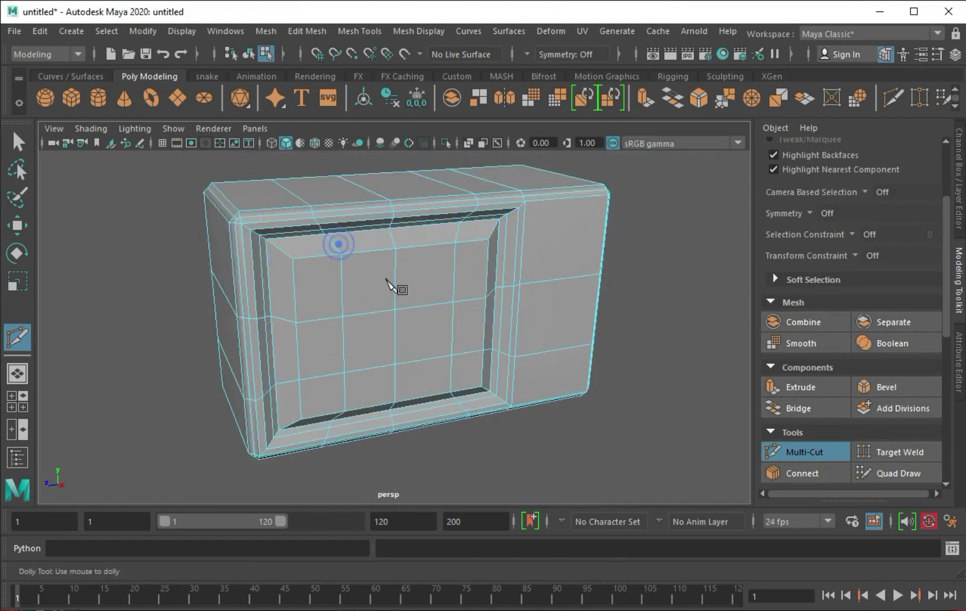
Select the vertex at the screen's top centre in vertex mode.
right_click_drag(386, 279, 313, 276)
key("q")
left_click_drag(339, 277, 393, 255, "alt")
left_click(395, 251)
Turn on soft selection and adjust its falloff radius.
key("b")
middle_click_drag(396, 254, 371, 256)
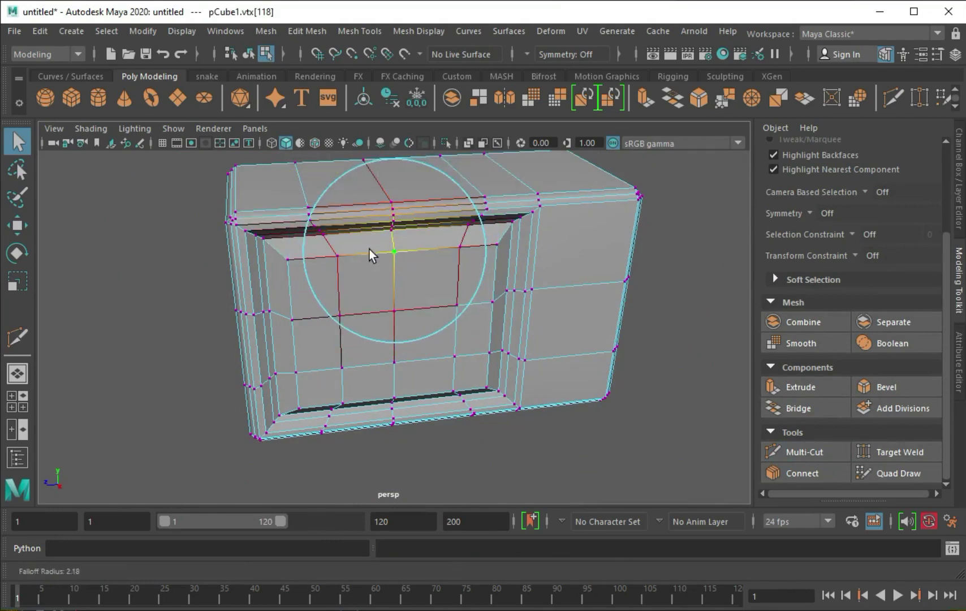
mouse_move(353, 251)
left_mouse_down("alt")
mouse_move(366, 250)
mouse_move(388, 406)
mouse_move(436, 359)
left_mouse_up("alt")
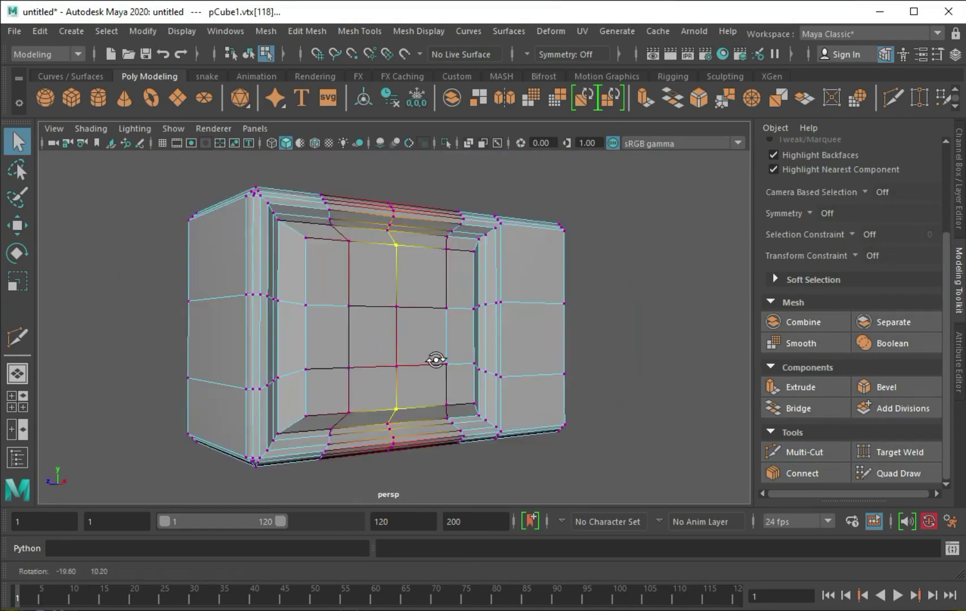
middle_click_drag(386, 341, 394, 347)
left_click_drag(398, 265, 334, 300, "alt")
Move the screen's centre vertex outward so the screen bulges.
left_click(289, 250)
mouse_move(324, 254)
left_mouse_down("alt")
mouse_move(388, 350)
mouse_move(324, 409)
mouse_move(420, 319)
mouse_move(396, 326)
mouse_move(414, 319)
mouse_move(382, 317)
left_mouse_up("alt")
left_click(396, 326)
key("q")
left_click_drag(320, 320, 454, 338, "alt")
key("w")
middle_click_drag(448, 330, 413, 370)
Move further screen vertices to refine the bulging screen shape.
left_click_drag(397, 369, 441, 388, "alt")
left_click(442, 388)
mouse_move(448, 339)
left_mouse_down("alt")
mouse_move(444, 379)
mouse_move(425, 385)
left_mouse_up("alt")
left_click(444, 379)
left_click(409, 419)
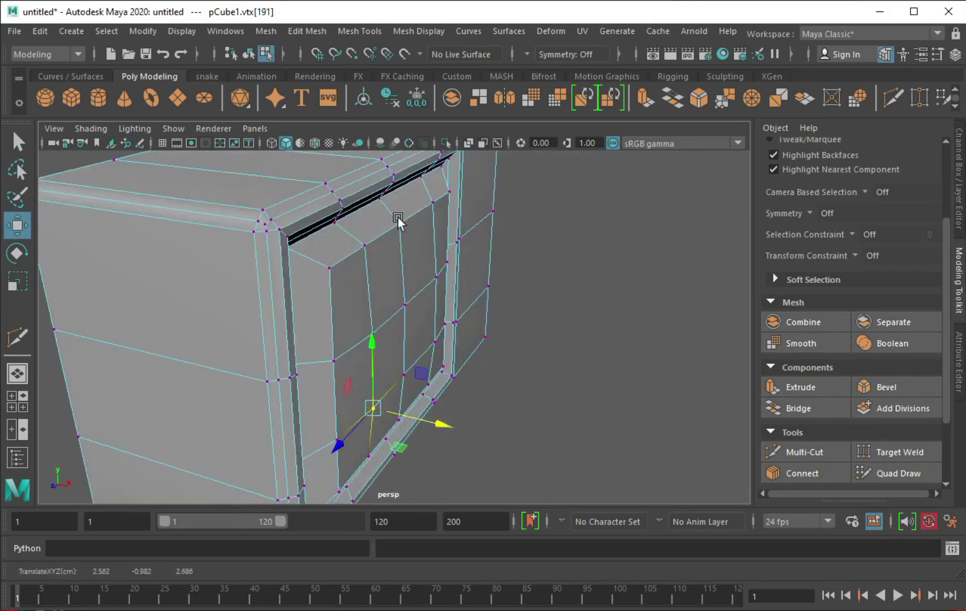
Select the screen's inner edge loop with the Scale tool to round its outline.
left_click_drag(398, 220, 264, 266, "alt")
left_click_drag(411, 253, 441, 276, "alt")
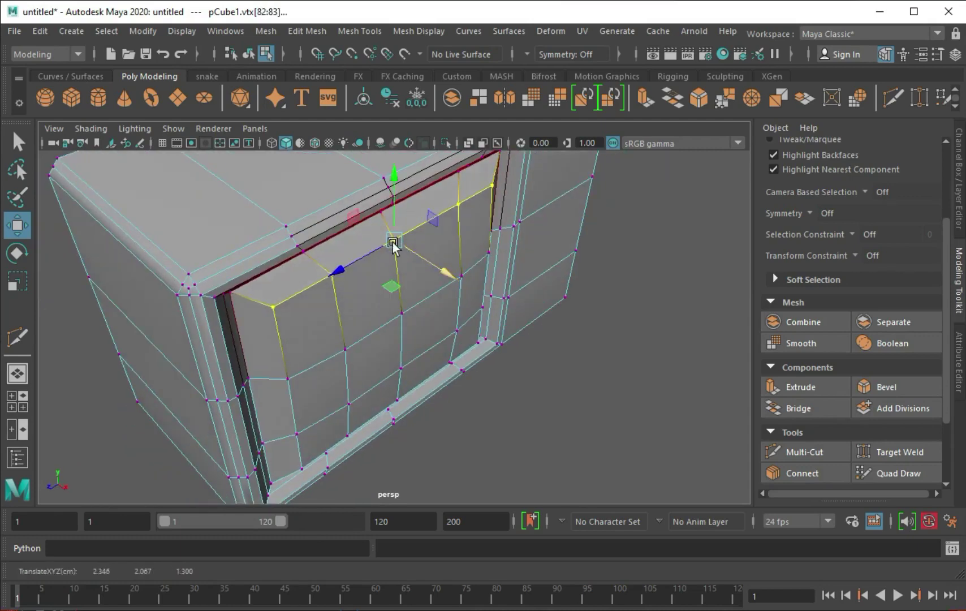
key("r")
mouse_move(350, 270)
left_mouse_down("alt")
mouse_move(321, 222)
mouse_move(332, 375)
left_mouse_up("alt")
left_click(257, 436)
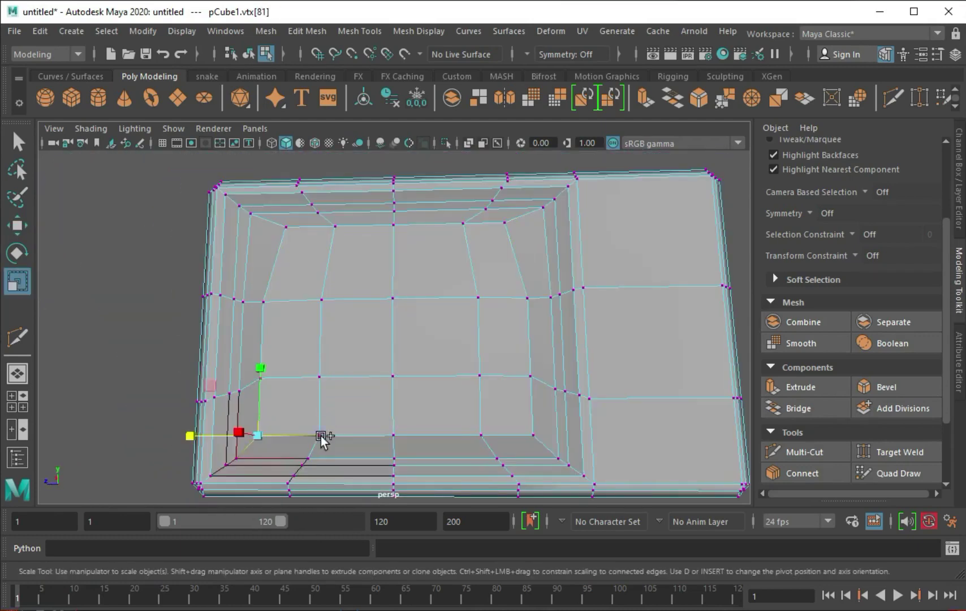
key("F10")
double_click(333, 437)
mouse_move(334, 437)
left_mouse_down("alt")
mouse_move(371, 459)
mouse_move(334, 437)
mouse_move(296, 220)
left_mouse_up("alt")
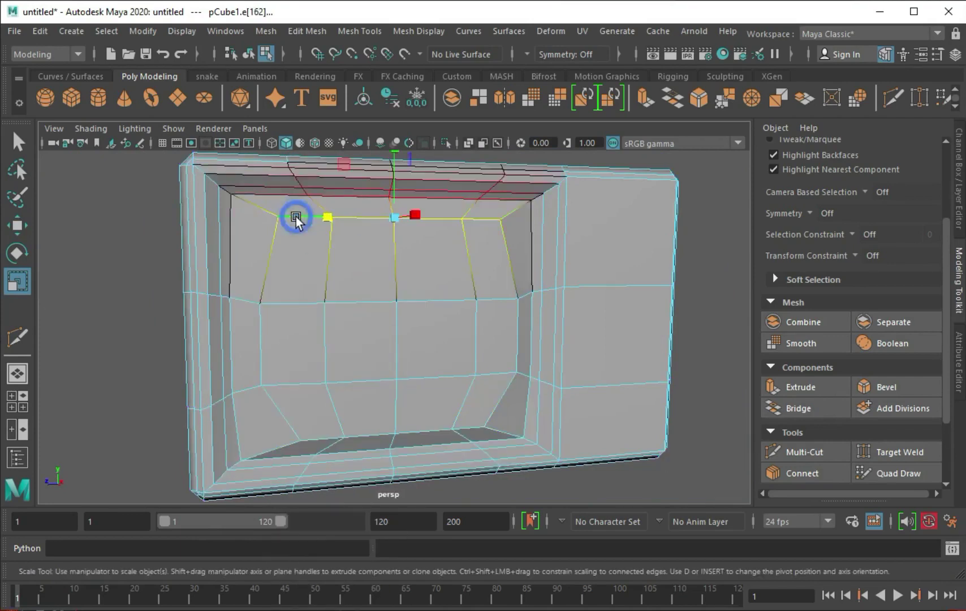
key("q")
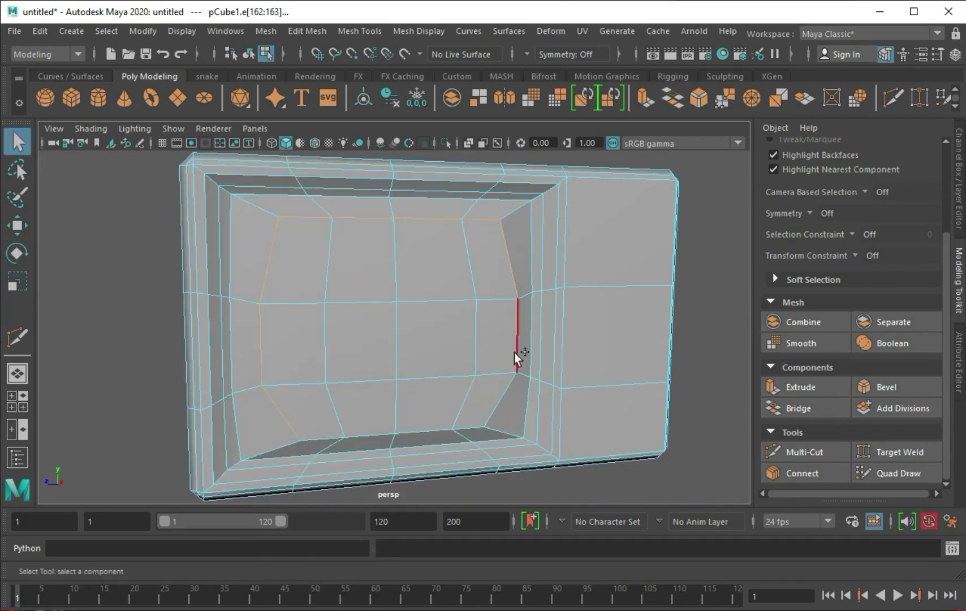
left_click_drag(347, 382, 668, 178, "alt")
Bevel the screen's border edges twice, setting the bevel Fraction to 0.6.
key("ctrl+b")
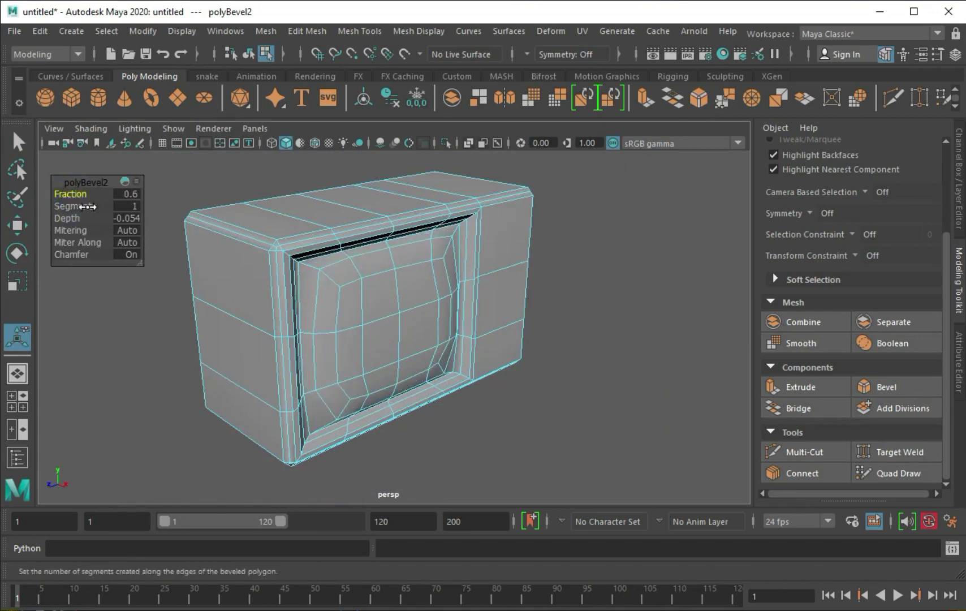
left_click_drag(80, 210, 397, 302, "alt")
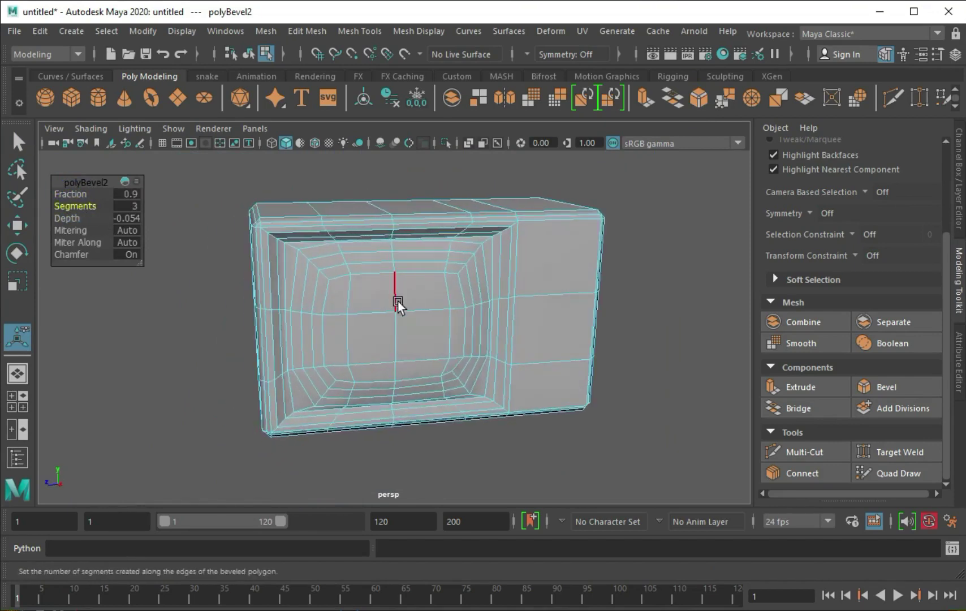
key("q")
scroll(236, 298, "up", 2)
key("ctrl+b")
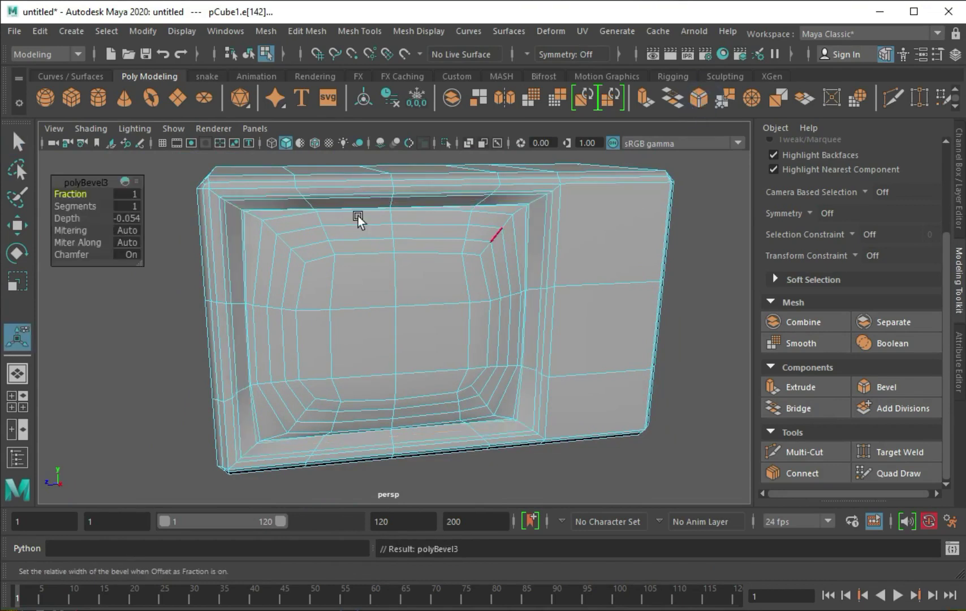
scroll(358, 215, "up", 3)
left_click_drag(56, 194, 64, 193)
Select a face on the box's right panel and extrude it.
right_click_drag(610, 213, 600, 255)
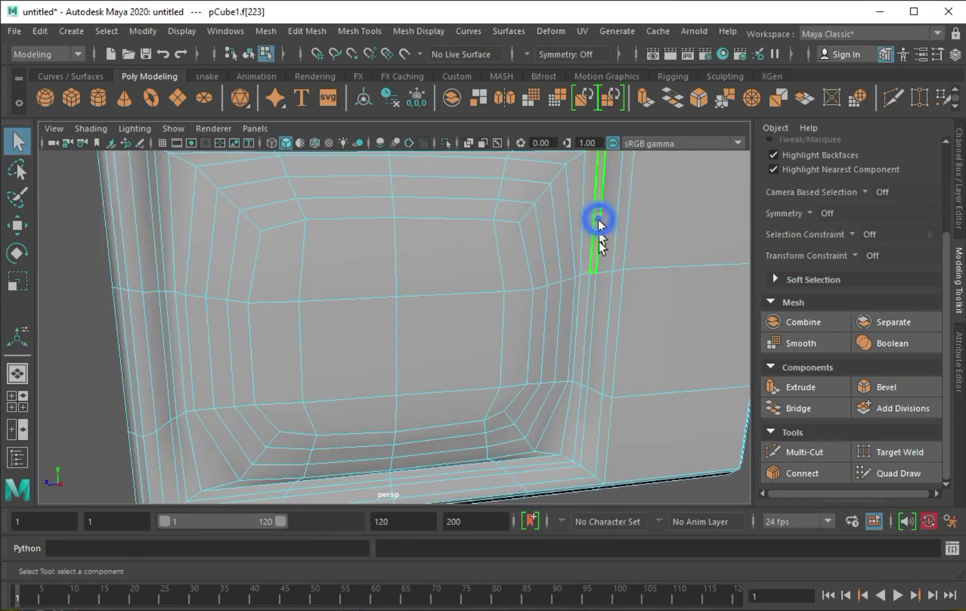
left_click(589, 325)
scroll(406, 331, "down", 3)
mouse_move(560, 277)
left_mouse_down("alt")
mouse_move(406, 331)
mouse_move(456, 313)
mouse_move(475, 264)
left_mouse_up("alt")
key("ctrl+e")
Preview the box with smooth shading and reselect it from a three-quarter view.
key("q")
key("3")
scroll(364, 287, "down", 3)
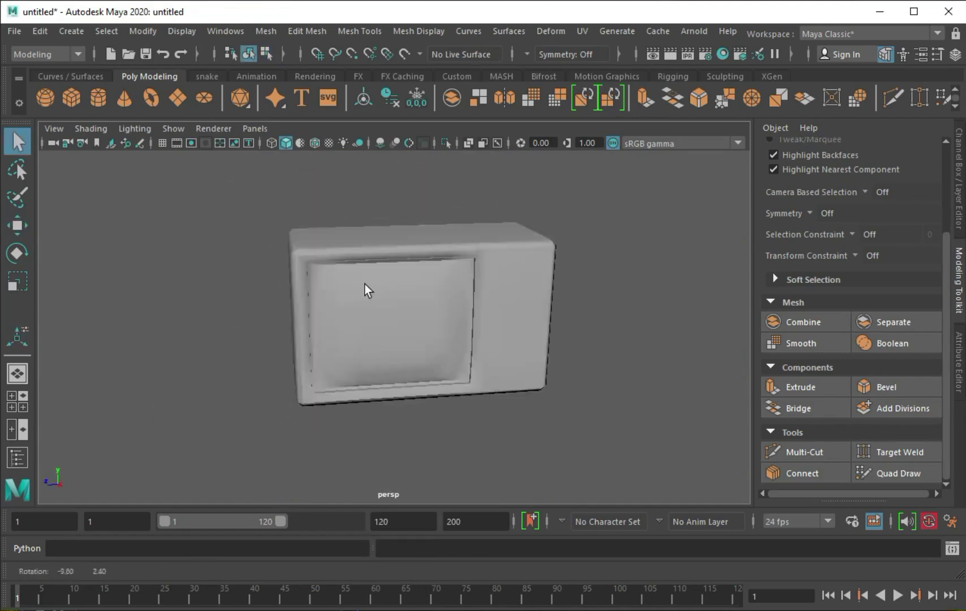
left_click(407, 303)
mouse_move(407, 304)
left_mouse_down("alt")
mouse_move(672, 244)
mouse_move(418, 286)
mouse_move(457, 282)
left_mouse_up("alt")
left_click(673, 244)
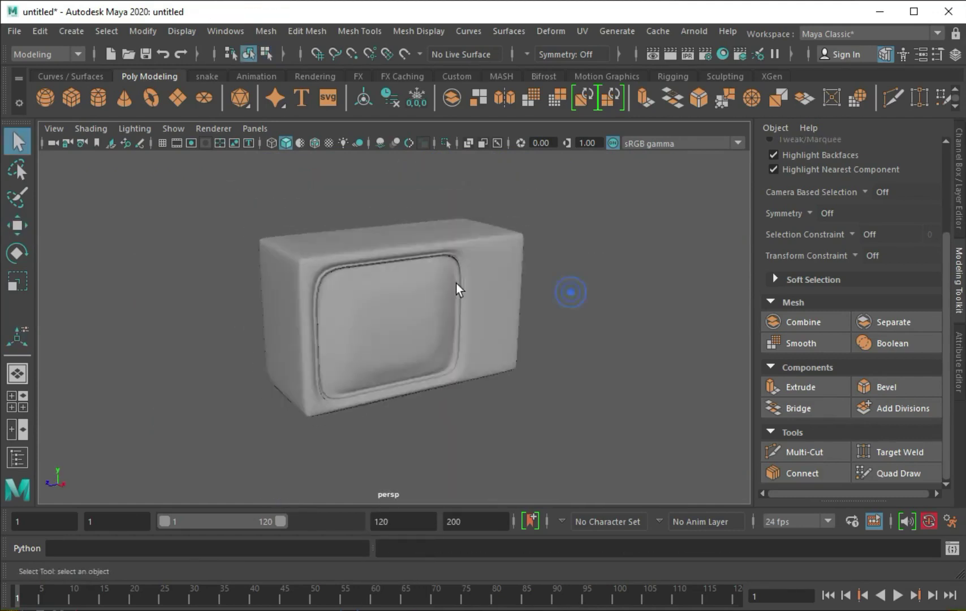
scroll(383, 309, "up", 5)
scroll(248, 284, "up", 2)
left_click(248, 284)
scroll(248, 285, "up", 2)
Insert edge loops alongside the screen's bevelled border, then return to Object Mode and select the TV box.
left_click(365, 38)
left_click(385, 125)
mouse_move(243, 334)
left_mouse_down("alt")
mouse_move(238, 366)
mouse_move(180, 325)
left_mouse_up("alt")
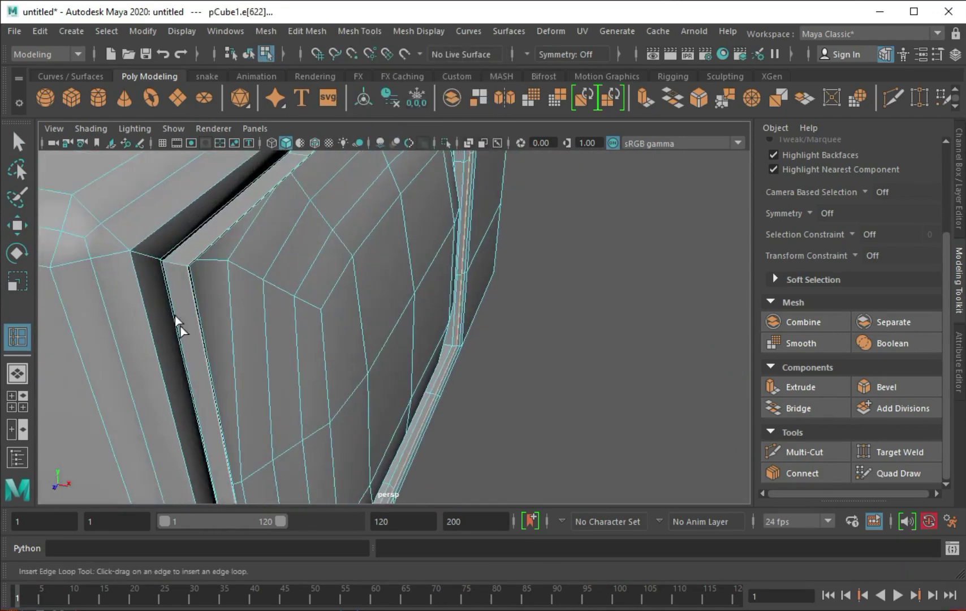
left_click_drag(164, 266, 647, 420, "alt")
middle_click_drag(647, 421, 456, 351, "alt")
right_click_drag(456, 351, 479, 424, "alt")
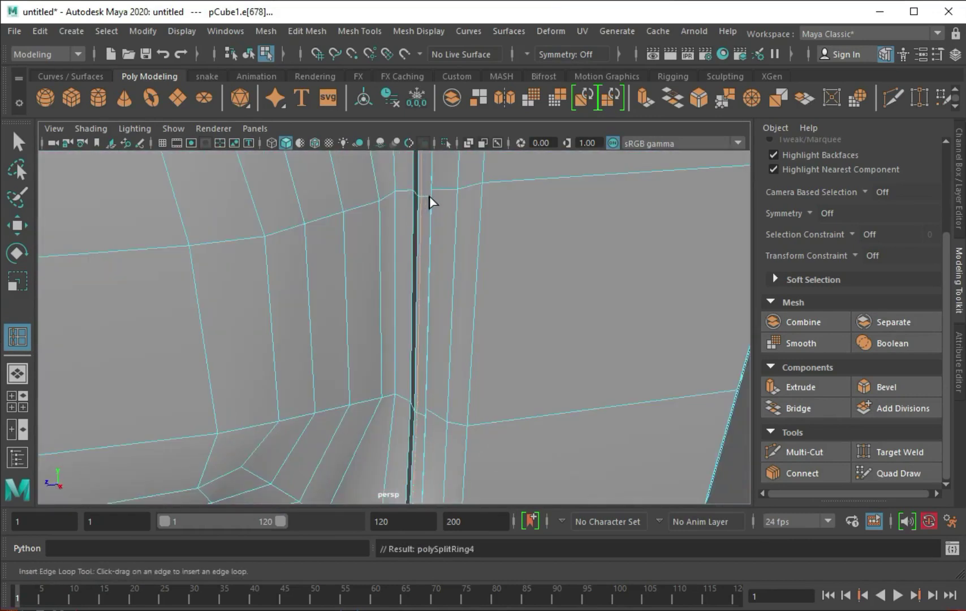
right_click_drag(446, 229, 156, 209, "alt")
scroll(340, 244, "down", 5)
key("q")
right_click_drag(341, 244, 405, 215)
mouse_move(405, 215)
left_mouse_down("alt")
mouse_move(372, 270)
mouse_move(442, 317)
mouse_move(452, 308)
left_mouse_up("alt")
left_click(439, 303)
Narrow the side panel face and extrude it slightly inward into the TV body.
right_click_drag(452, 309, 457, 317)
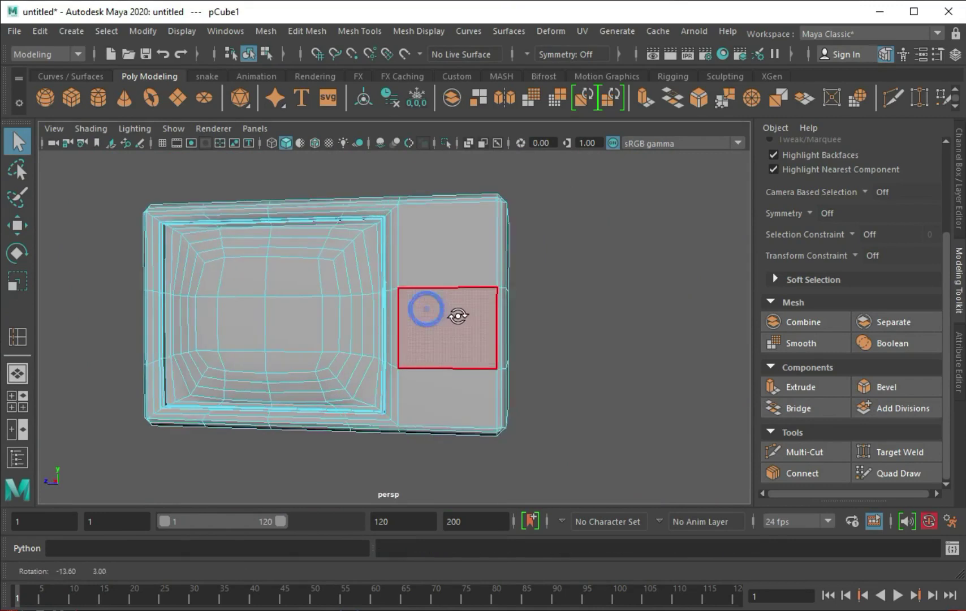
left_click(455, 310)
key("r")
left_click_drag(383, 329, 402, 332)
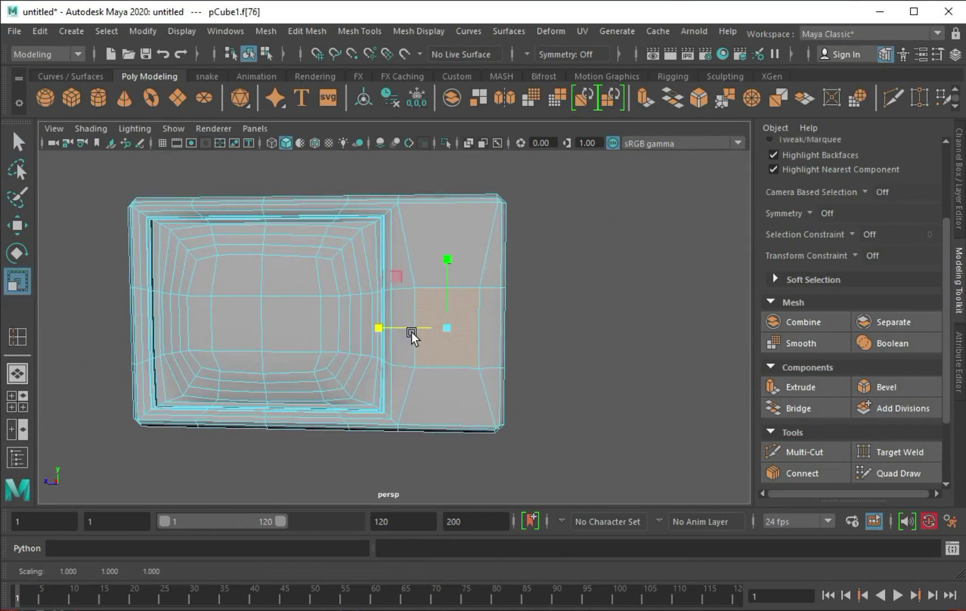
left_click(645, 97)
mouse_move(383, 263)
left_mouse_down("alt")
mouse_move(502, 366)
mouse_move(413, 326)
mouse_move(482, 311)
mouse_move(469, 310)
left_mouse_up("alt")
mouse_move(468, 310)
left_mouse_down("alt")
mouse_move(409, 298)
mouse_move(525, 322)
left_mouse_up("alt")
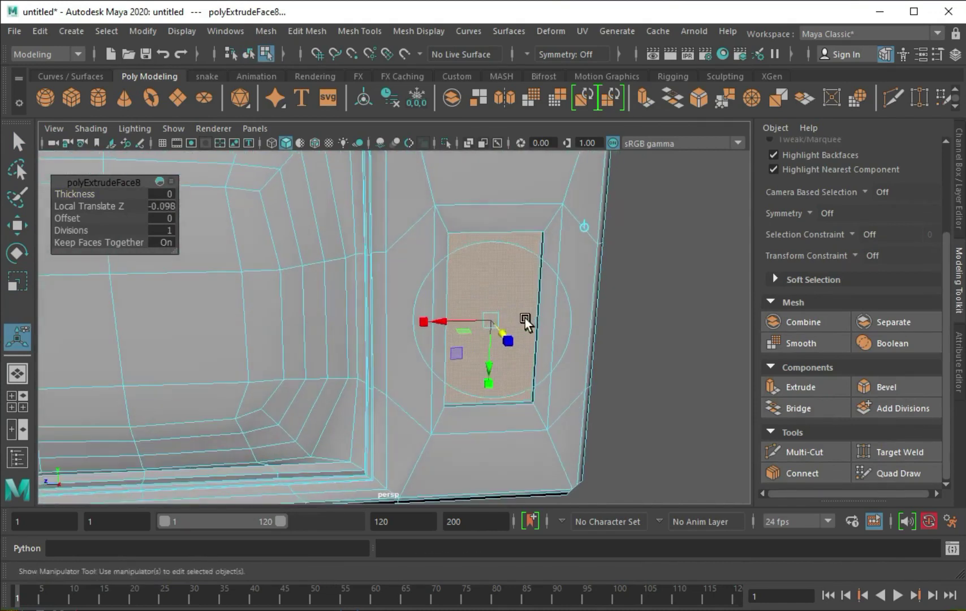
Extrude the recessed panel face a second time to form the inset.
left_click(487, 324)
key("ctrl+e")
mouse_move(483, 322)
left_mouse_down("alt")
mouse_move(521, 349)
mouse_move(451, 282)
mouse_move(512, 274)
left_mouse_up("alt")
key("q")
key("F8")
Extrude the face loop around the panel outward into a raised rim.
double_click(473, 283)
left_click_drag(491, 233, 560, 358, "alt")
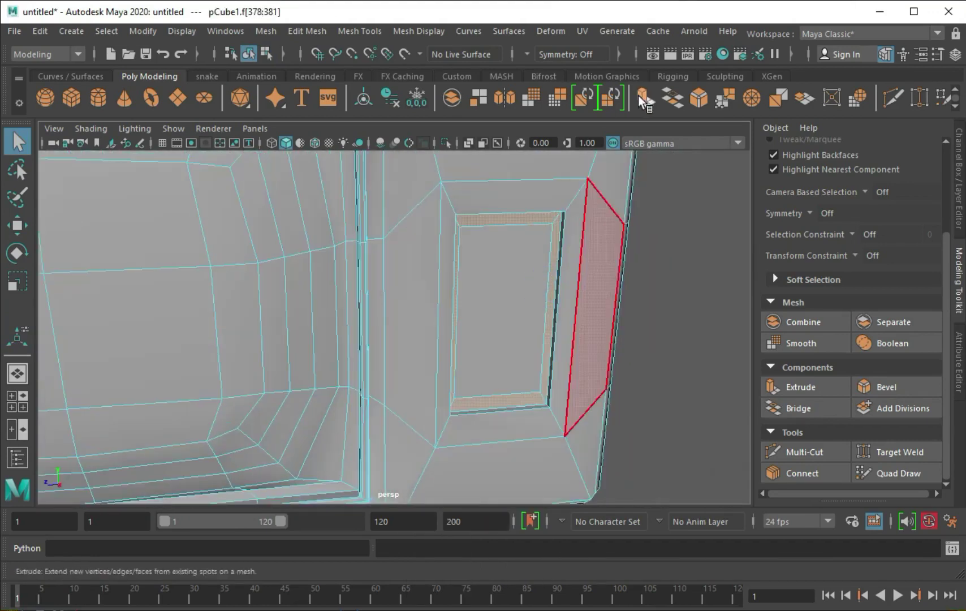
key("ctrl+e")
key("w")
left_click_drag(501, 308, 515, 312)
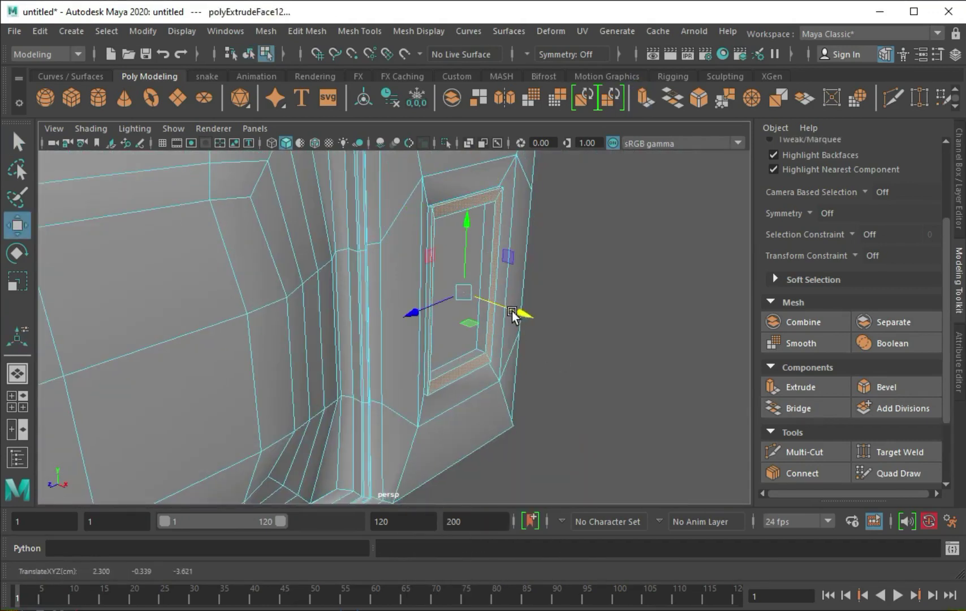
Insert support edge loops along the rim, checking the result in smooth preview.
left_click(350, 31)
left_click(390, 146)
mouse_move(390, 147)
left_mouse_down("alt")
mouse_move(362, 379)
mouse_move(345, 366)
mouse_move(380, 390)
left_mouse_up("alt")
key("3")
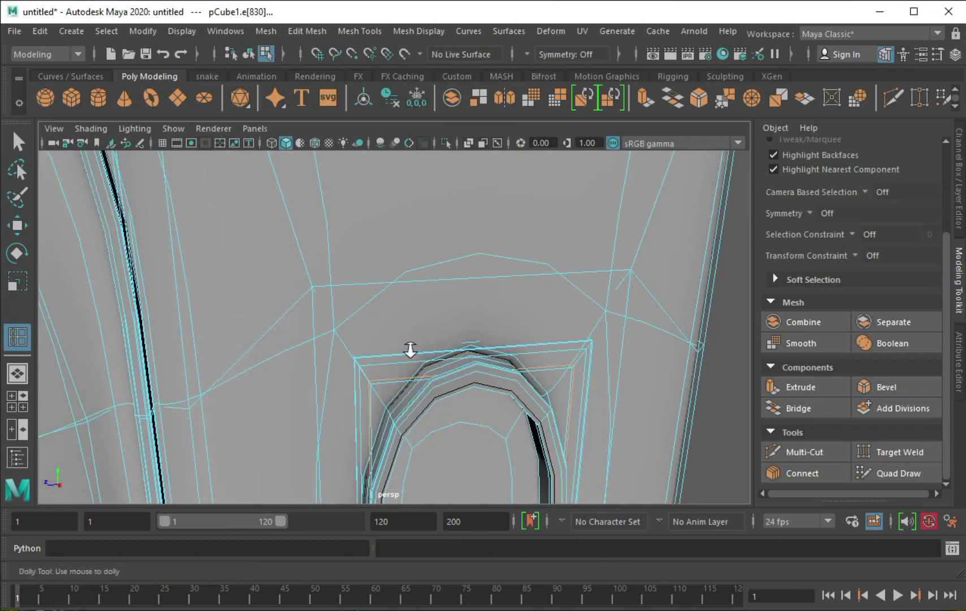
right_click_drag(410, 350, 457, 405, "alt")
key("1")
left_click(453, 352)
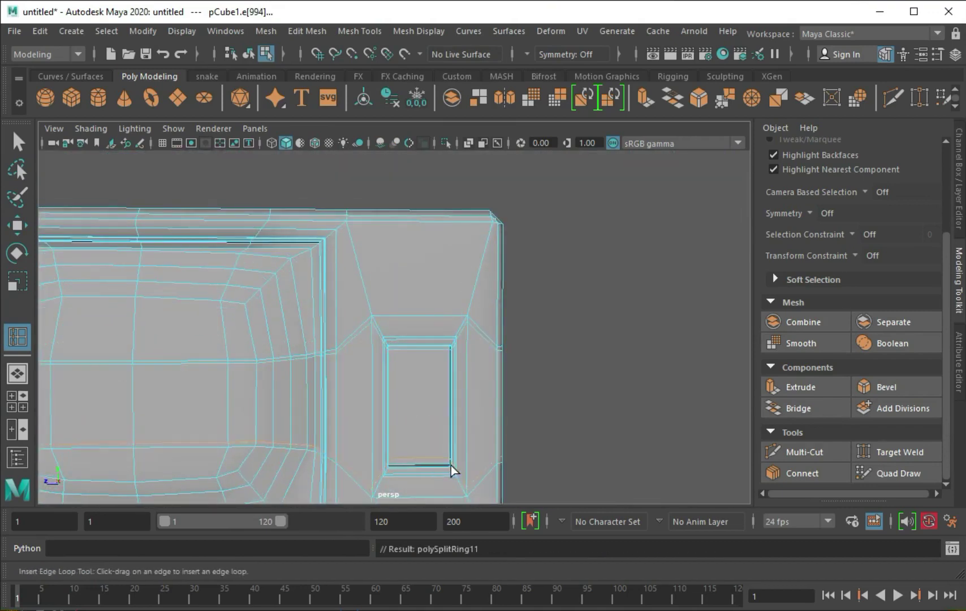
key("q")
Return the TV body to object mode and reframe the view on its front.
right_click_drag(453, 470, 420, 403, "alt")
key("F8")
mouse_move(558, 373)
right_mouse_down("alt")
mouse_move(420, 360)
mouse_move(429, 442)
right_mouse_up("alt")
left_click(429, 441)
mouse_move(429, 441)
left_mouse_down("alt")
mouse_move(388, 319)
mouse_move(448, 495)
left_mouse_up("alt")
right_click_drag(449, 496, 416, 457, "alt")
Move the new polygon cylinder to the front of the TV and frame it.
right_click(416, 458)
left_click(415, 327)
right_click_drag(368, 282, 442, 263)
right_click_drag(319, 345, 320, 362, "alt")
left_click_drag(319, 362, 328, 354, "alt")
key("w")
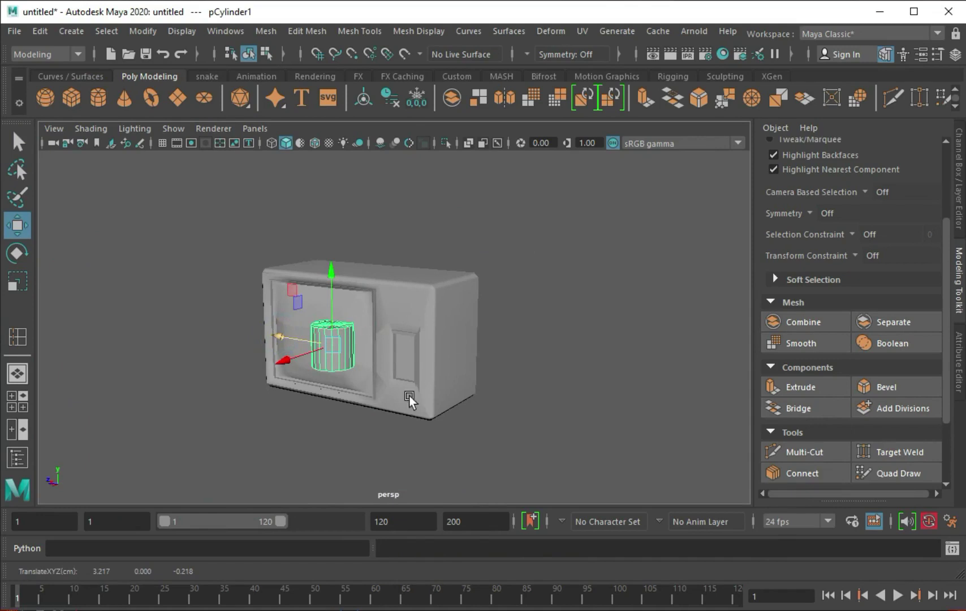
key("f")
right_click_drag(383, 360, 334, 301, "alt")
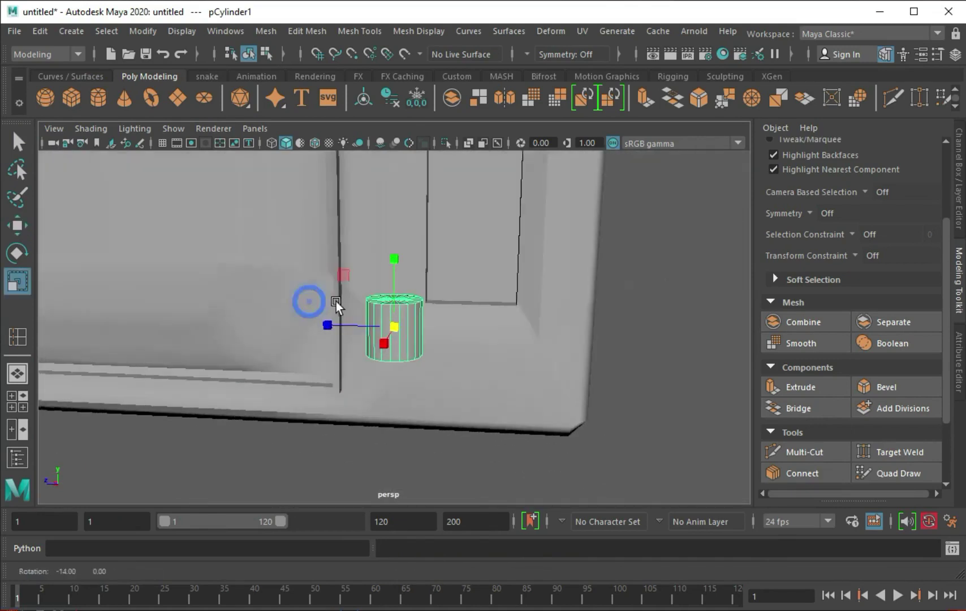
Rotate the cylinder -60° in Z, scale it, and extrude one side face.
key("e")
mouse_move(395, 273)
left_mouse_down()
mouse_move(393, 357)
mouse_move(360, 308)
mouse_move(388, 326)
mouse_move(448, 323)
mouse_move(398, 327)
mouse_move(416, 320)
left_mouse_up()
key("r")
right_click_drag(415, 320, 415, 362)
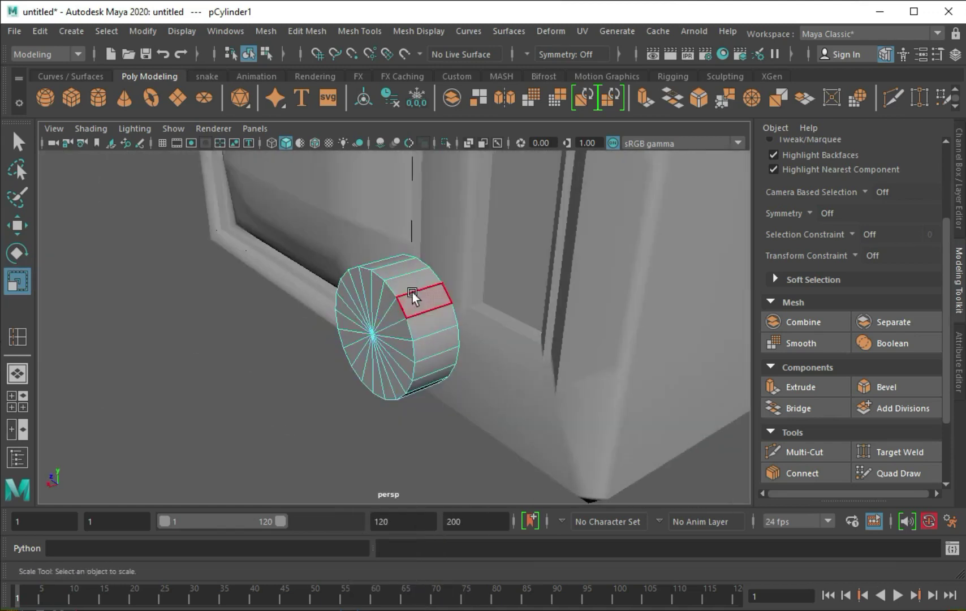
key("q")
left_click(436, 323)
key("ctrl+e")
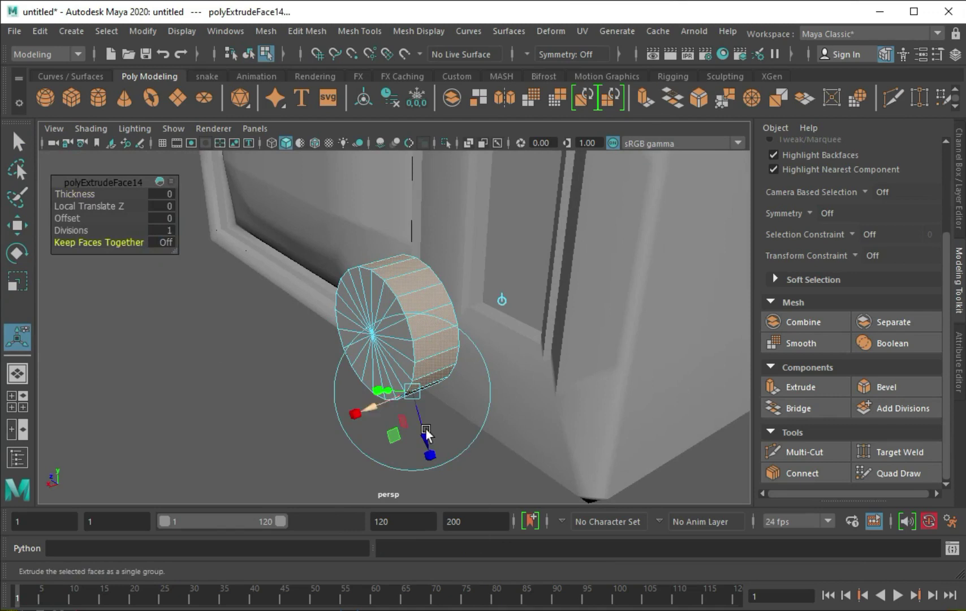
Undo the extrude, set the cylinder's Subdivisions Axis to 14, and isolate it.
key("ctrl+z")
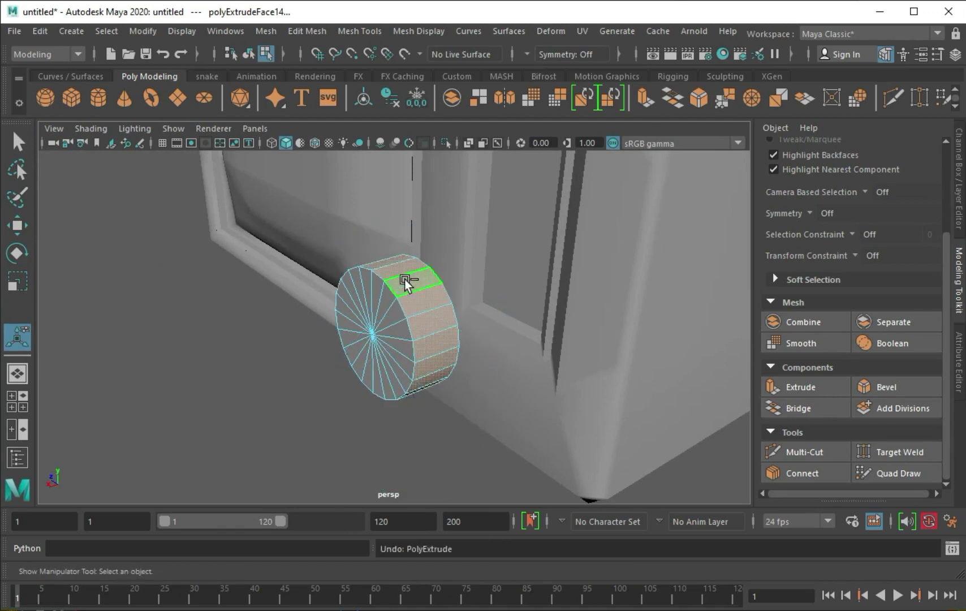
key("ctrl+a")
left_click(785, 155)
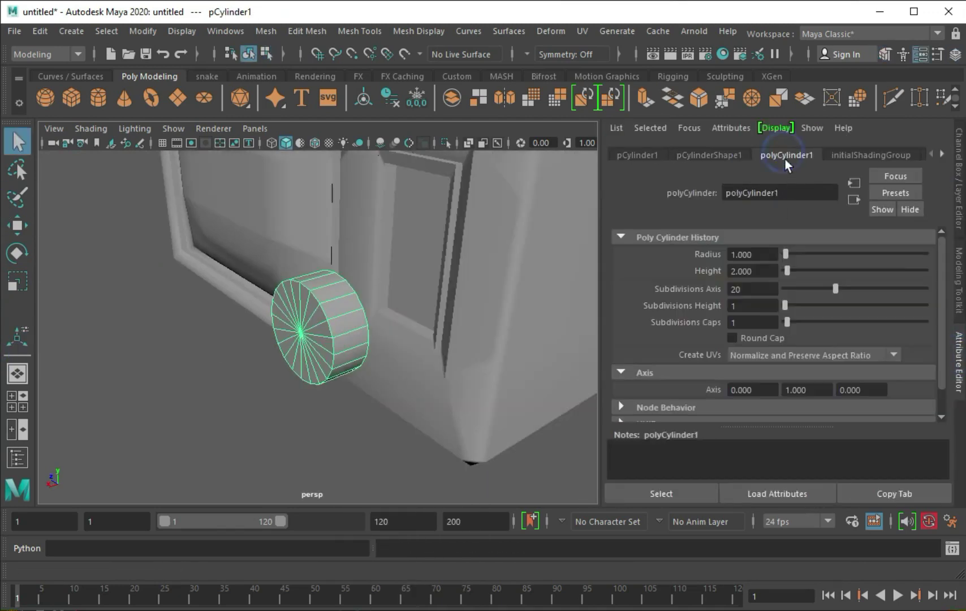
right_click(320, 305)
left_click(319, 325)
key("ctrl+1")
Extrude alternating side faces outward into the gear's teeth.
right_click(320, 305)
mouse_move(320, 309)
left_mouse_down("alt")
mouse_move(346, 335)
mouse_move(446, 309)
mouse_move(324, 295)
mouse_move(280, 321)
mouse_move(357, 358)
mouse_move(339, 317)
left_mouse_up("alt")
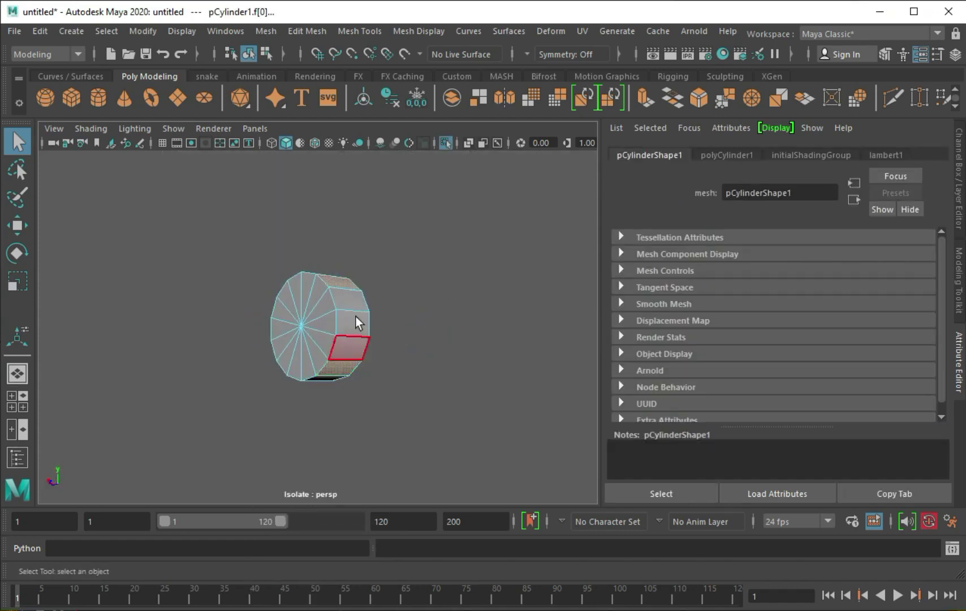
left_click(645, 97)
left_click_drag(354, 398, 374, 430)
mouse_move(373, 430)
left_mouse_down("alt")
mouse_move(290, 367)
mouse_move(254, 404)
mouse_move(272, 406)
mouse_move(363, 349)
mouse_move(302, 328)
left_mouse_up("alt")
right_click_drag(302, 328, 319, 380, "shift")
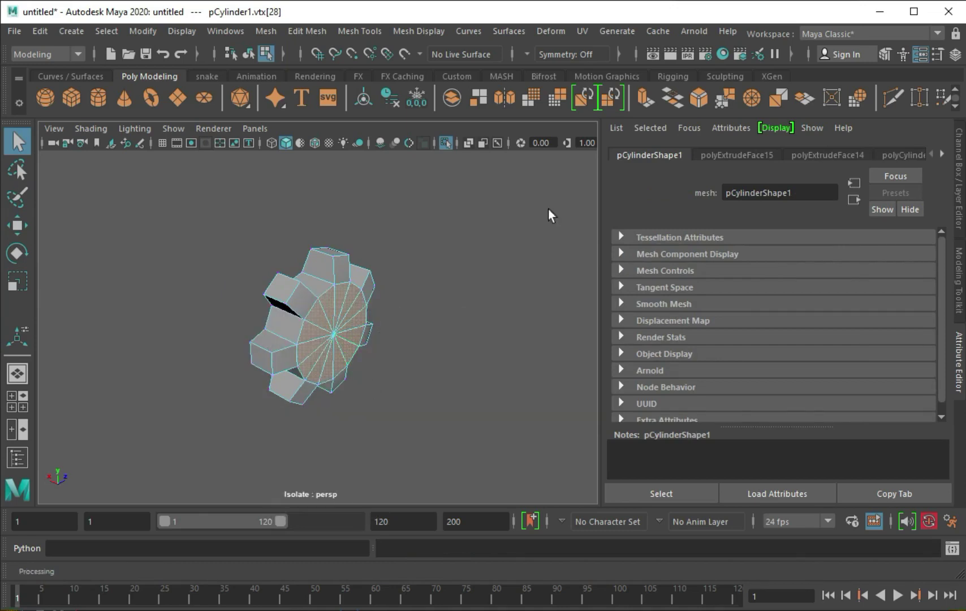
left_click(645, 97)
left_click_drag(352, 373, 410, 369, "alt")
key("ctrl+e")
key("ctrl+e")
key("q")
left_click(354, 396)
right_click_drag(354, 384, 354, 396, "alt")
Extrude the cap faces twice, scaling them, into a protruding central shaft.
right_click_drag(305, 285, 231, 283)
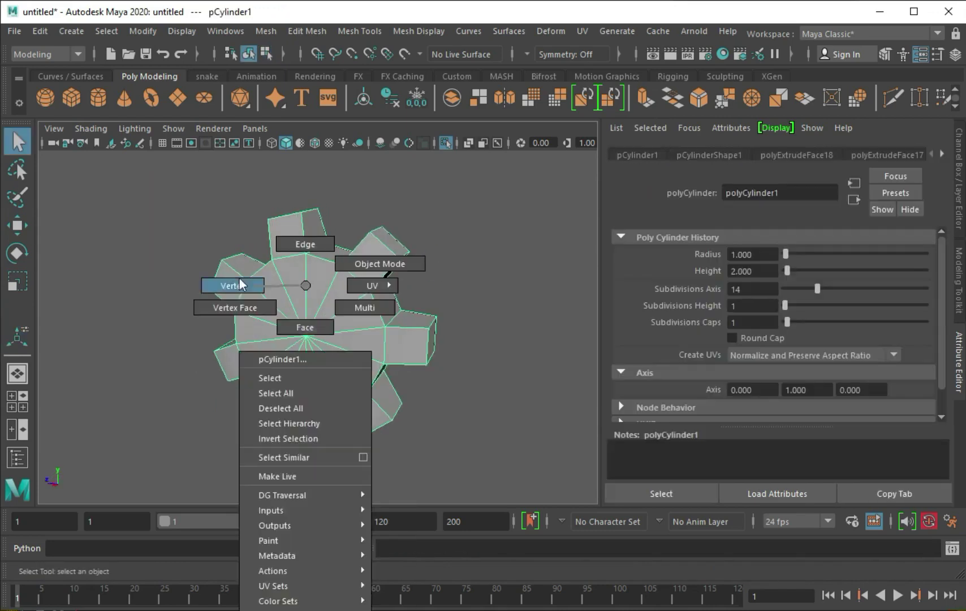
left_click(306, 336)
right_click_drag(305, 337, 341, 402, "shift")
key("ctrl+e")
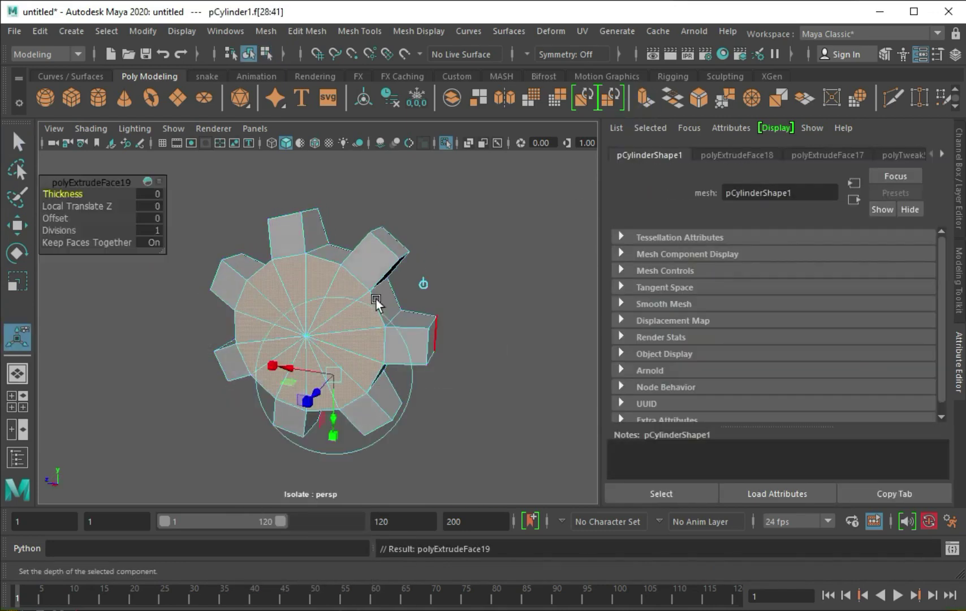
mouse_move(302, 363)
left_mouse_down("alt")
mouse_move(313, 381)
mouse_move(240, 370)
left_mouse_up("alt")
key("r")
key("ctrl+e")
key("F8")
Insert support edge loops around the hub, at the shaft base and near the gear face.
right_click_drag(411, 187, 411, 152, "shift")
mouse_move(411, 151)
left_mouse_down("alt")
mouse_move(364, 279)
mouse_move(334, 297)
left_mouse_up("alt")
left_click(290, 330)
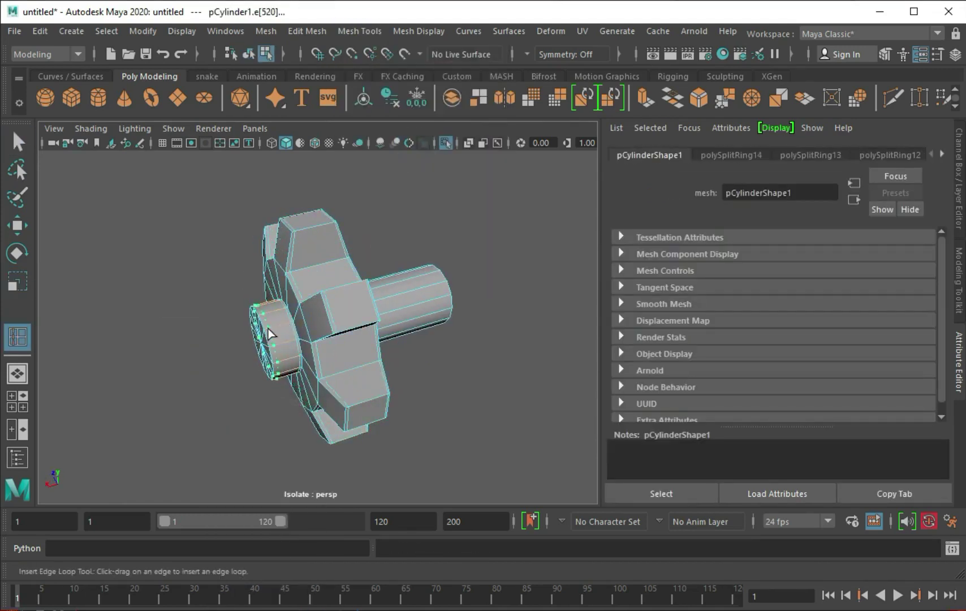
left_click_drag(270, 333, 338, 312, "alt")
left_click(350, 315)
mouse_move(398, 347)
left_mouse_down("alt")
mouse_move(302, 277)
mouse_move(390, 314)
mouse_move(360, 264)
left_mouse_up("alt")
left_click(305, 278)
left_click(381, 287)
left_click(359, 264)
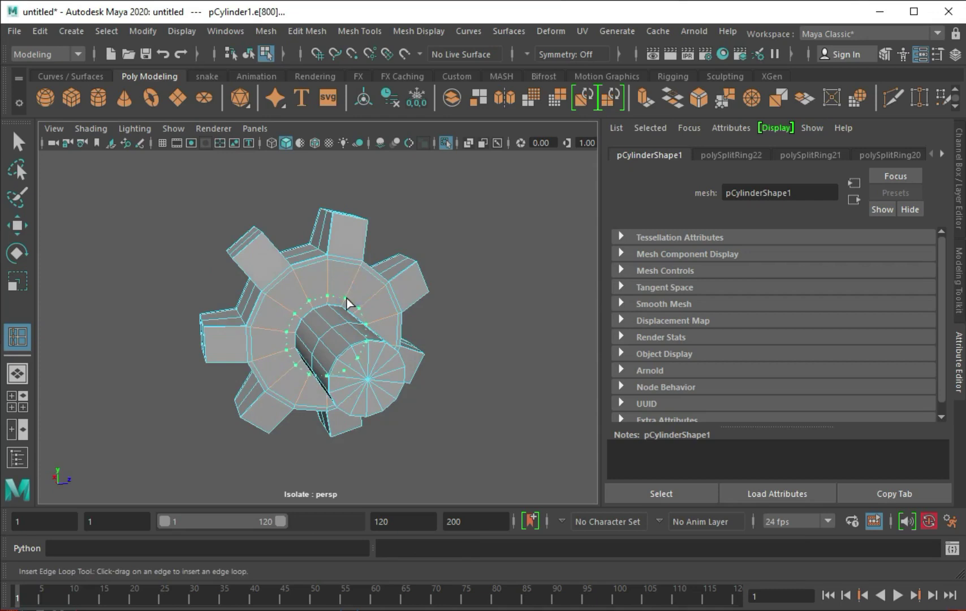
left_click(346, 302)
left_click_drag(347, 303, 334, 350, "alt")
left_click_drag(343, 293, 328, 323, "alt")
Exit isolate view to show the whole scene again.
left_click(332, 324)
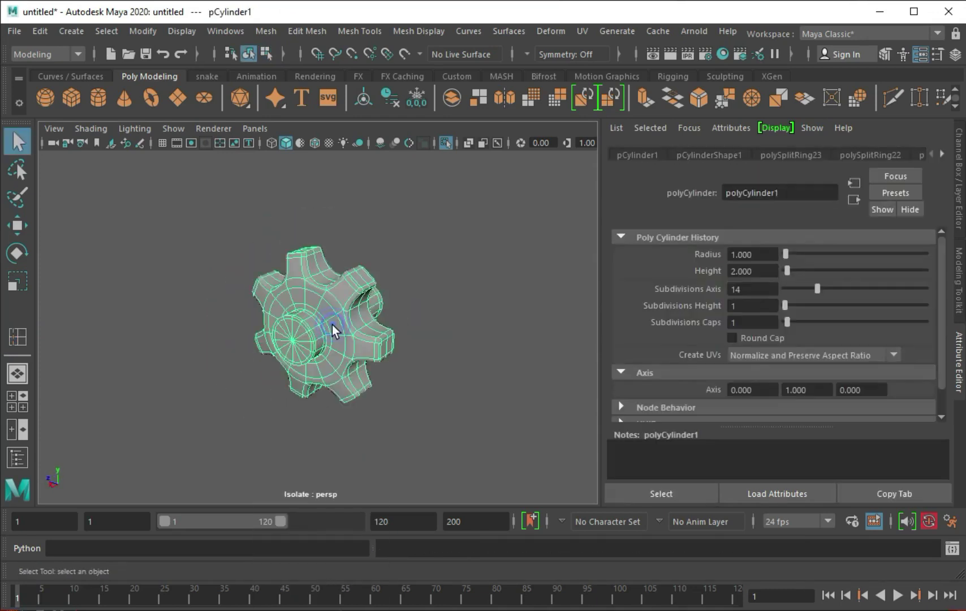
scroll(332, 324, "down", 2)
left_click(406, 328)
key("ctrl+1")
mouse_move(259, 344)
left_mouse_down("alt")
mouse_move(312, 354)
mouse_move(276, 340)
mouse_move(276, 208)
mouse_move(297, 295)
mouse_move(280, 295)
mouse_move(344, 253)
left_mouse_up("alt")
Scale the gear knob down and move it up onto the TV's recessed panel.
left_click(317, 334)
key("r")
key("w")
left_click(347, 267)
key("ctrl+z")
key("ctrl+z")
left_click_drag(249, 311, 371, 242)
middle_click_drag(371, 242, 431, 269, "alt")
Clone the gear knob lower in the recessed panel with a shift-drag.
key("f")
key("space")
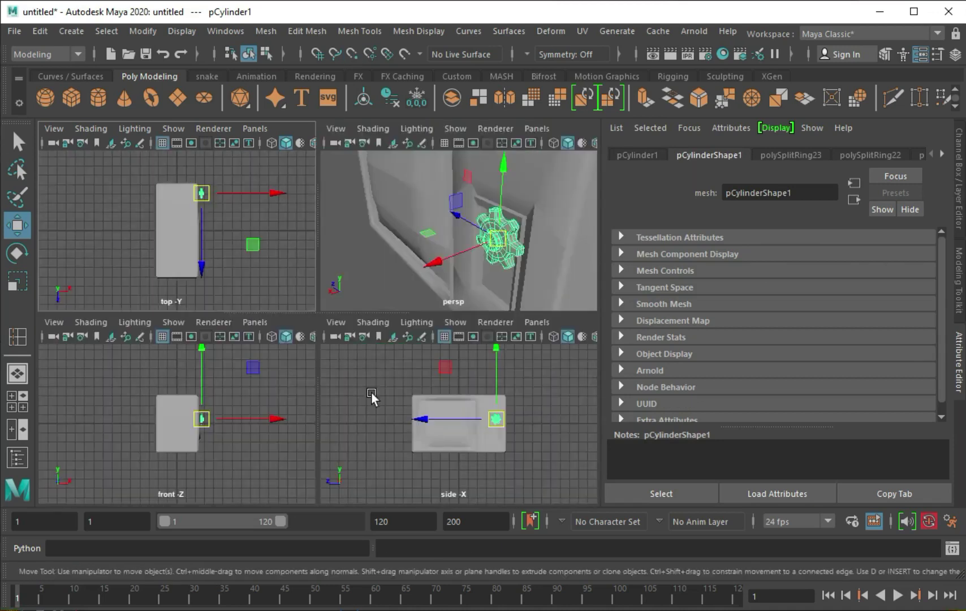
key("space")
right_click_drag(371, 392, 452, 388, "shift")
key("q")
left_click(391, 313)
key("f")
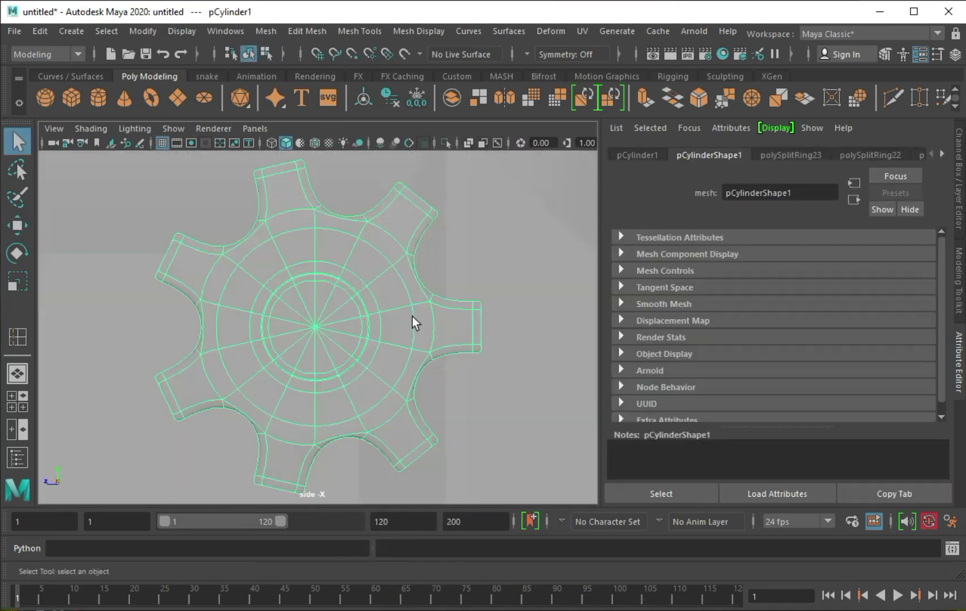
scroll(412, 319, "down", 3)
key("r")
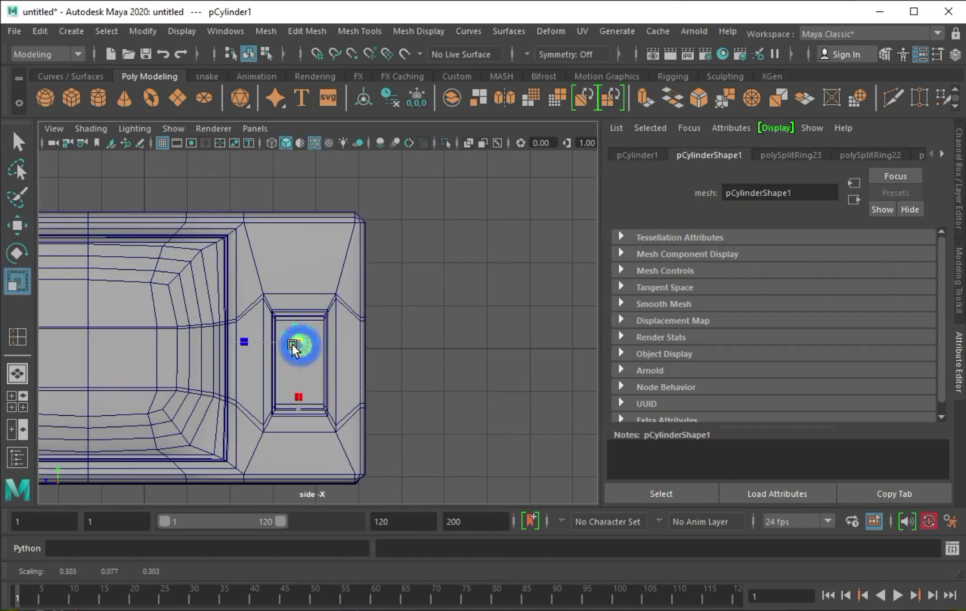
key("w")
left_click_drag(298, 302, 300, 338)
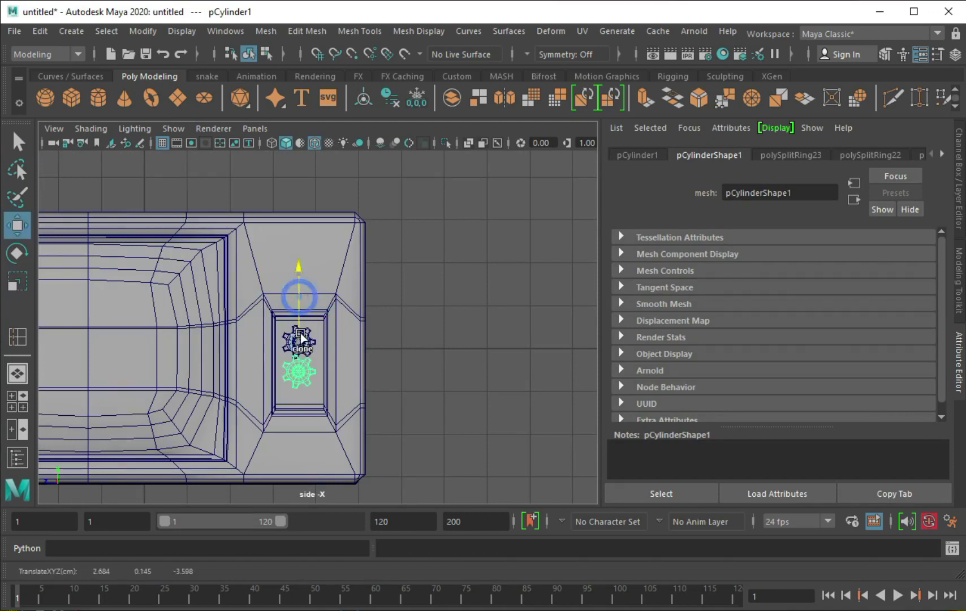
Create a cylinder beside the TV, flatten it, and add an edge loop.
left_click(98, 97)
left_click_drag(103, 349, 453, 349)
key("r")
mouse_move(447, 278)
left_mouse_down()
mouse_move(458, 332)
mouse_move(450, 352)
left_mouse_up()
left_click(360, 31)
left_click(373, 122)
left_click(445, 350)
key("r")
key("w")
Smooth the cylinder into a round disc and flatten it further vertically.
left_click(885, 54)
left_click(920, 54)
left_click(772, 351)
left_click(539, 328)
key("r")
mouse_move(552, 325)
left_mouse_down()
mouse_move(552, 314)
mouse_move(564, 399)
left_mouse_up()
Shrink the disc into a small round button and position it on the TV.
key("e")
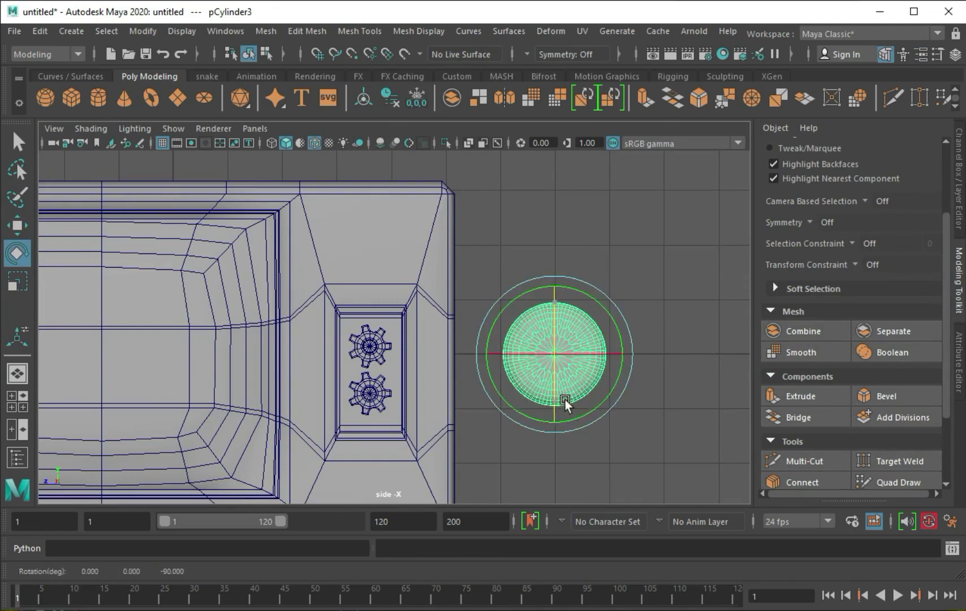
scroll(531, 325, "down", 3)
key("w")
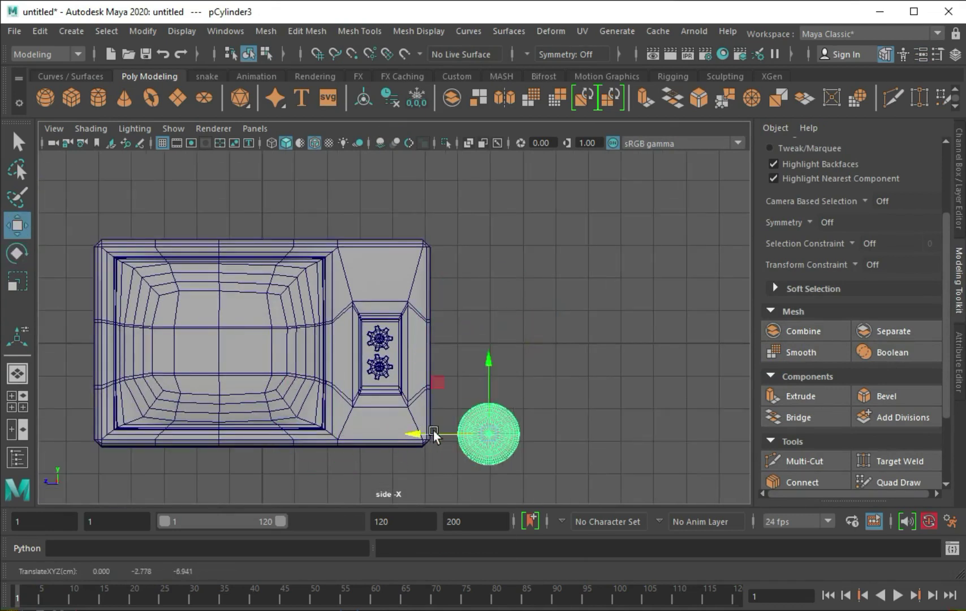
key("r")
mouse_move(459, 432)
left_mouse_down()
mouse_move(475, 428)
mouse_move(580, 254)
mouse_move(225, 280)
mouse_move(290, 290)
mouse_move(367, 333)
mouse_move(431, 317)
mouse_move(417, 295)
mouse_move(262, 284)
mouse_move(441, 350)
mouse_move(348, 310)
mouse_move(419, 323)
left_mouse_up()
key("w")
key("f")
key("e")
key("w")
key("r")
key("w")
Use Duplicate Special to make a row of offset button copies below the screen.
left_click(40, 30)
left_click(136, 283)
key("r")
left_click(39, 30)
left_click(133, 268)
left_click(40, 30)
left_click(134, 278)
key("w")
left_click_drag(423, 310, 451, 312)
Smooth two selected faces on the TV's back at 1 division.
key("shift+d")
key("shift+d")
scroll(479, 314, "down", 5)
left_click_drag(532, 313, 357, 293, "alt")
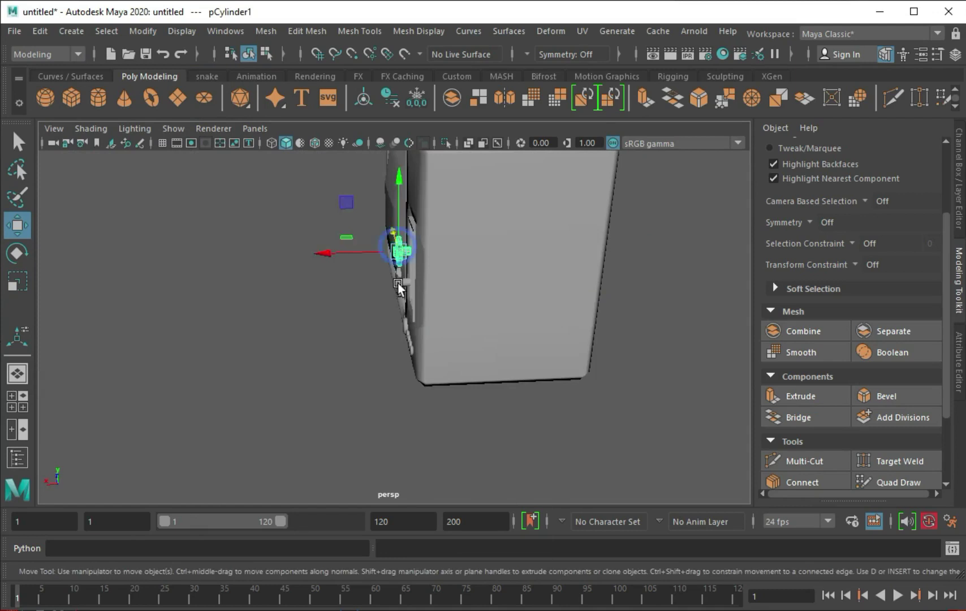
mouse_move(211, 258)
left_mouse_down("alt")
mouse_move(449, 281)
mouse_move(459, 229)
left_mouse_up("alt")
left_click(442, 261)
key("3")
left_click(659, 308)
mouse_move(366, 303)
left_mouse_down("alt")
mouse_move(428, 244)
mouse_move(454, 238)
left_mouse_up("alt")
key("q")
left_click(454, 238)
left_click(801, 352)
Turn off the smooth preview and add a Smooth UVs row to the polySmoothFace3 editor.
key("1")
left_click(235, 186)
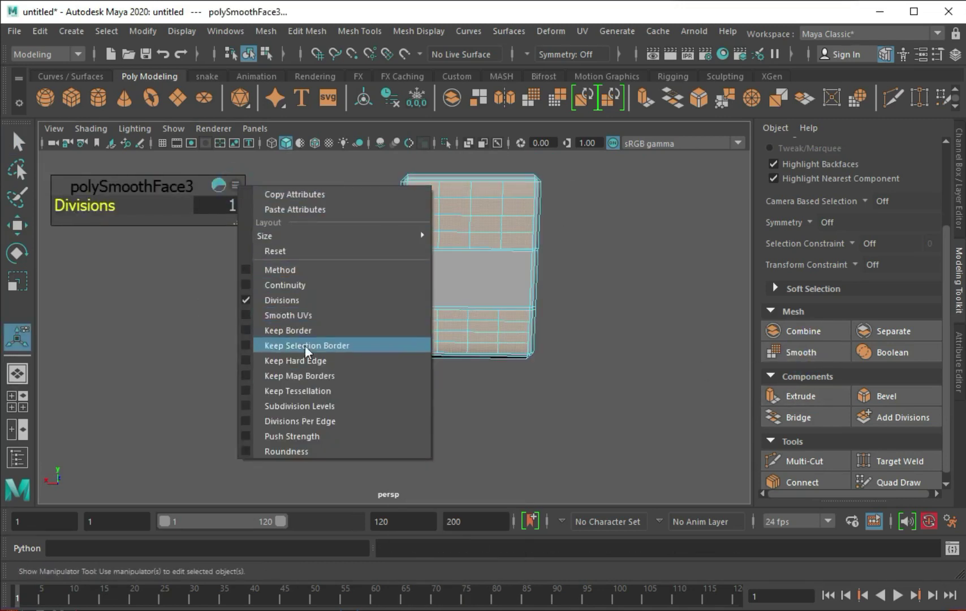
left_click(206, 286)
key("ctrl+z")
key("ctrl+z")
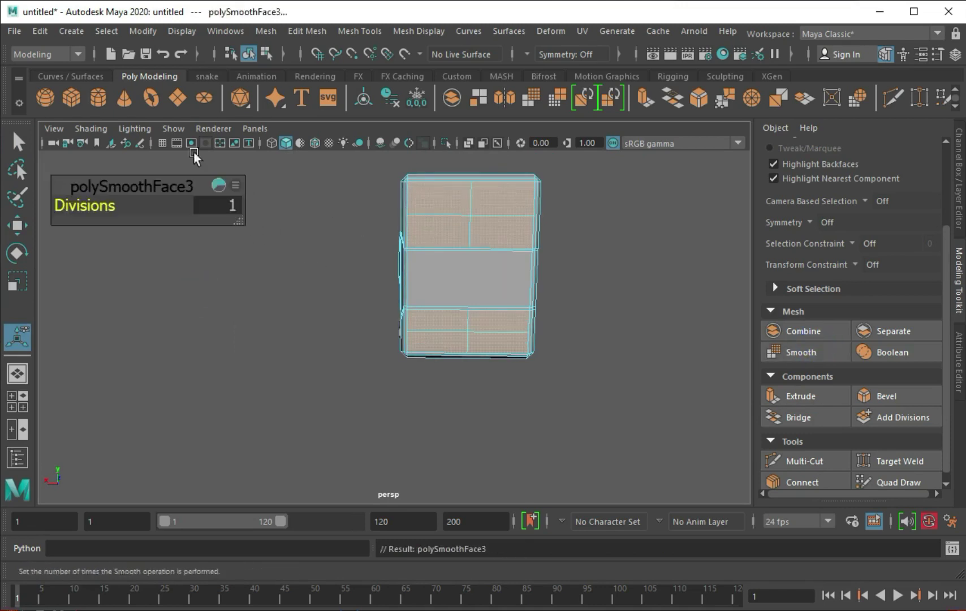
left_click(234, 186)
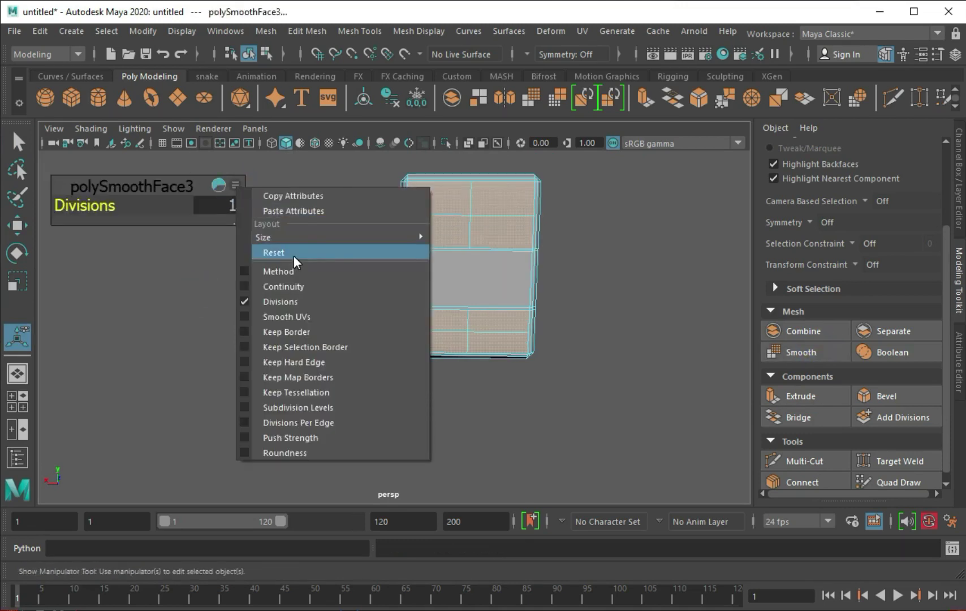
left_click(301, 315)
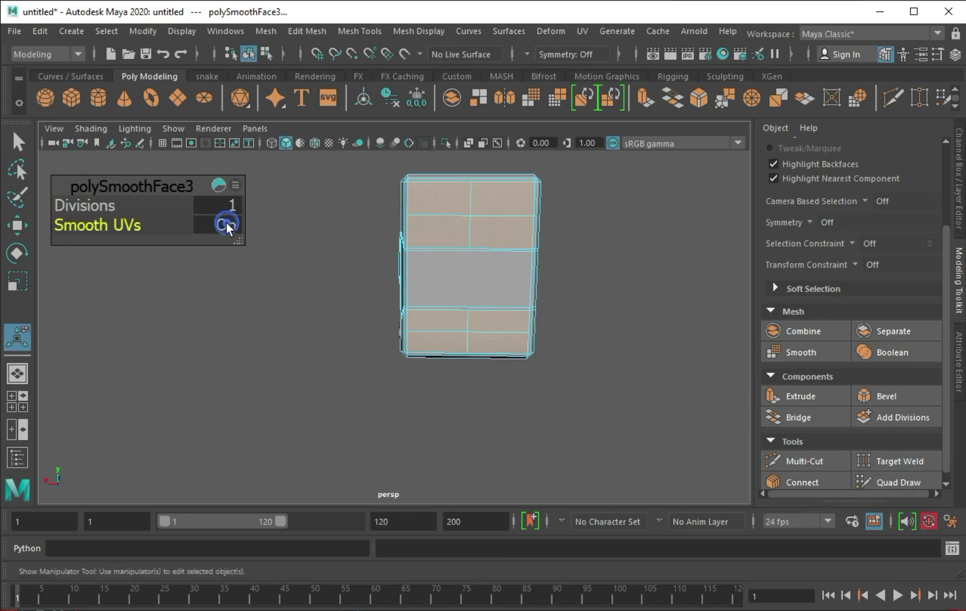
Add Subdivision Levels, Divisions Per Edge and Method rows, then undo the box's smoothing.
left_click(235, 185)
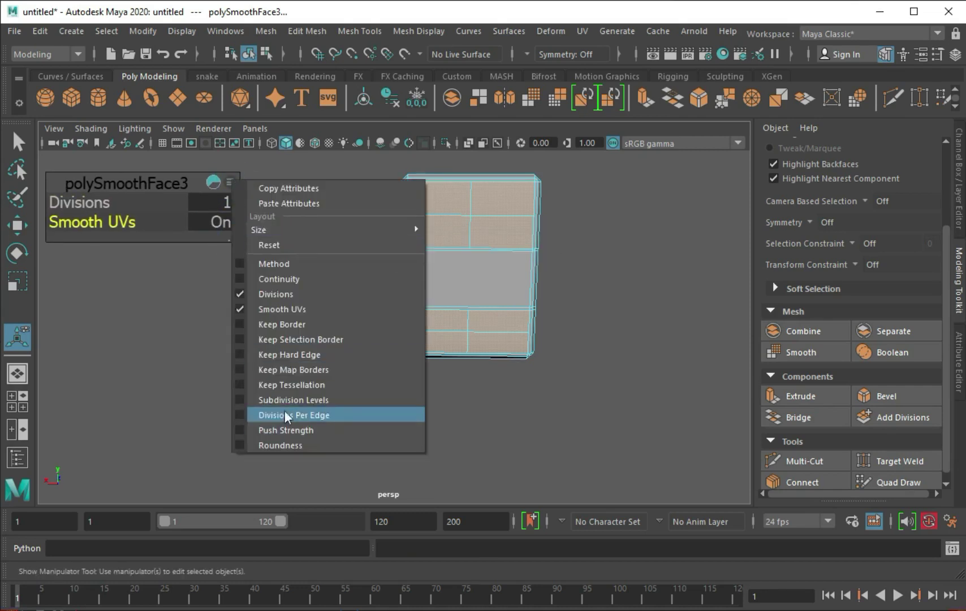
left_click(286, 400)
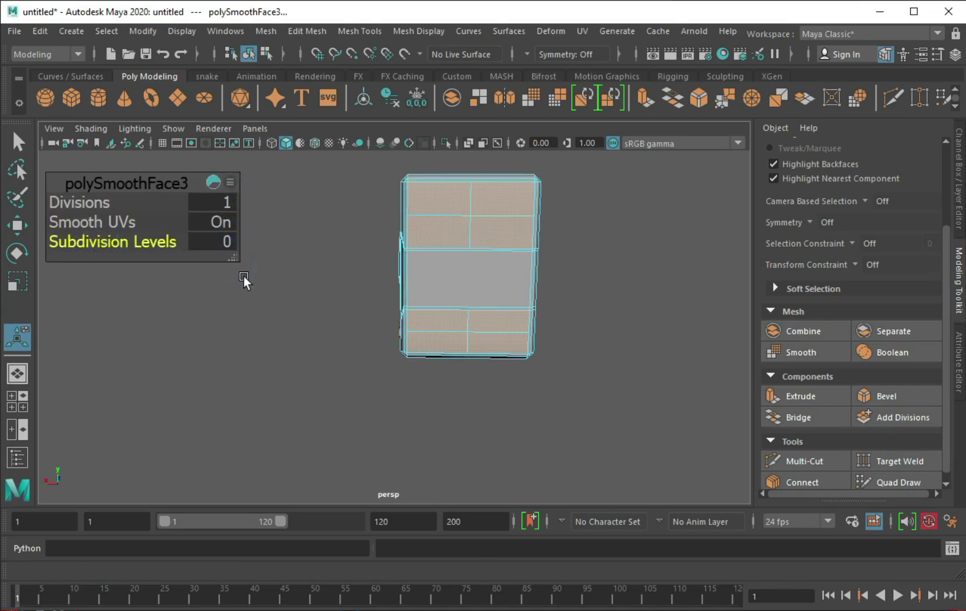
left_click(229, 182)
left_click(320, 415)
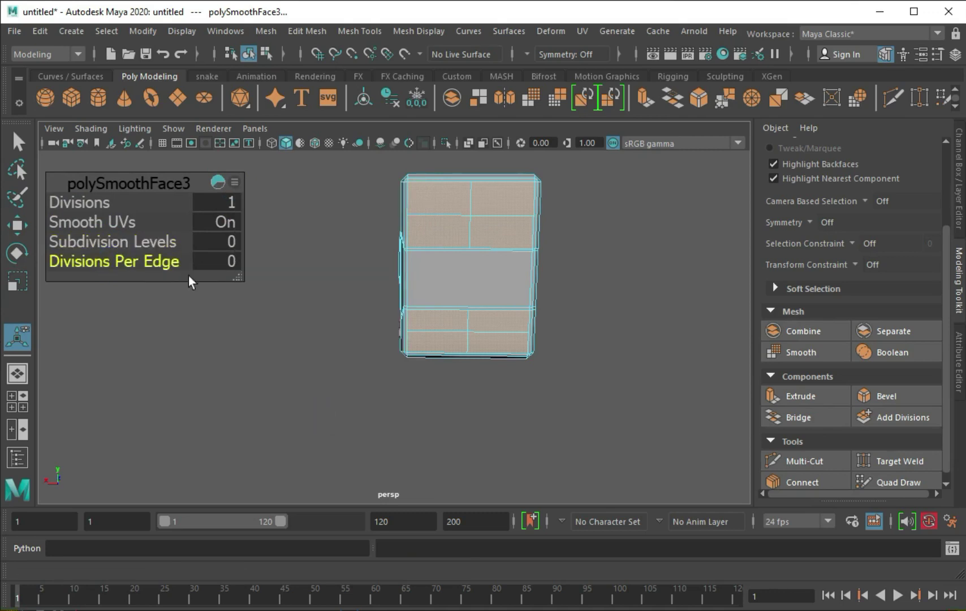
left_click(235, 183)
left_click(265, 268)
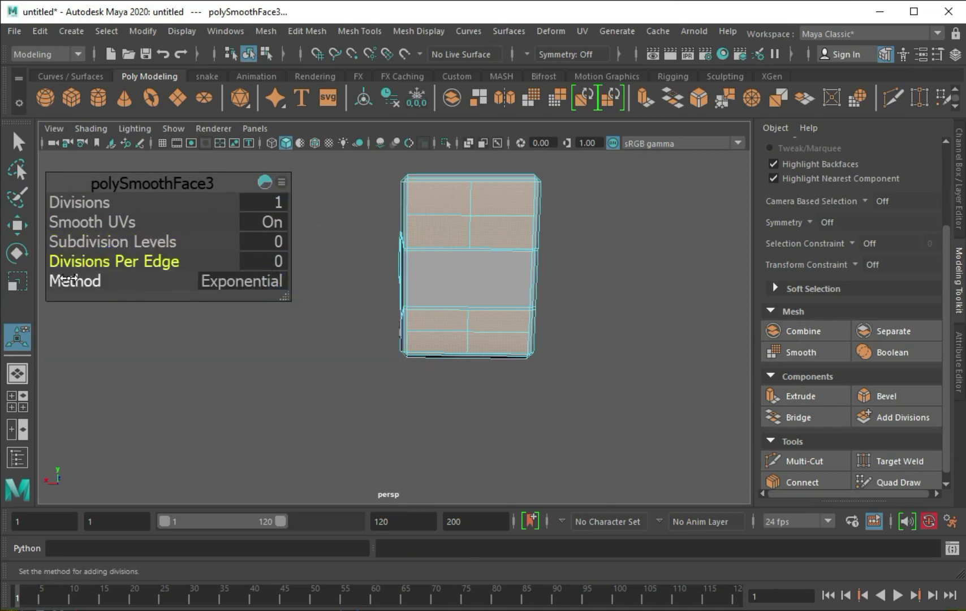
key("ctrl+z")
left_click(492, 218)
Preview the box smoothed and orbit around it before selecting edges.
key("3")
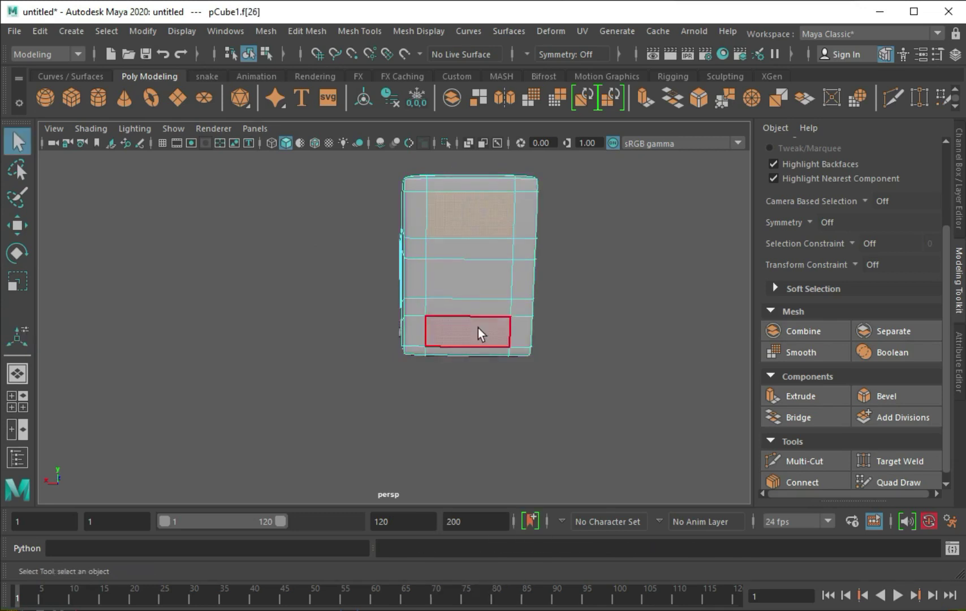
left_click(804, 359)
scroll(494, 214, "up", 3)
mouse_move(494, 215)
left_mouse_down("alt")
mouse_move(523, 210)
mouse_move(492, 253)
mouse_move(467, 220)
left_mouse_up("alt")
key("q")
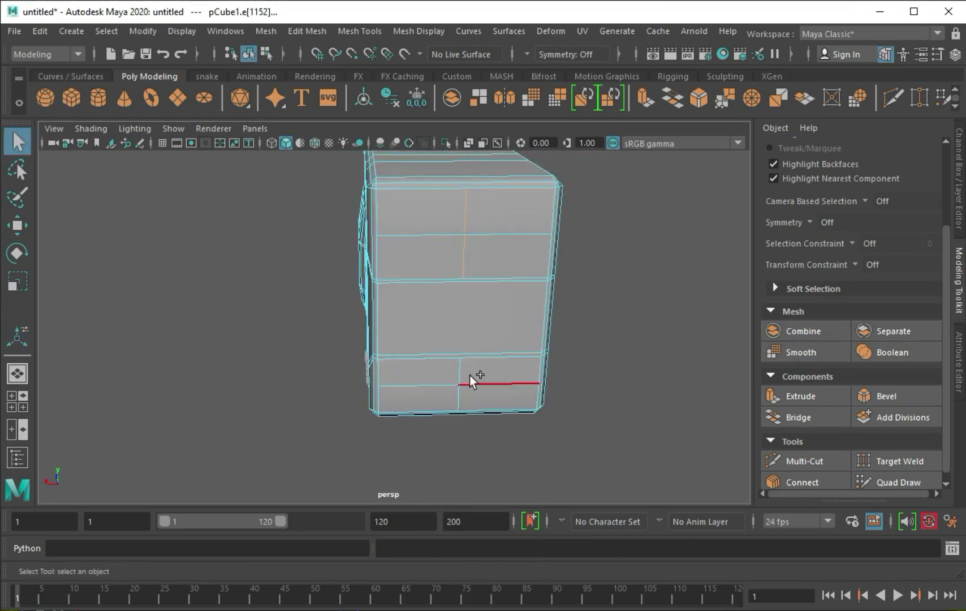
Bevel the horizontal edges across the box with a 0.6 fraction.
left_click(700, 98)
left_click(429, 195)
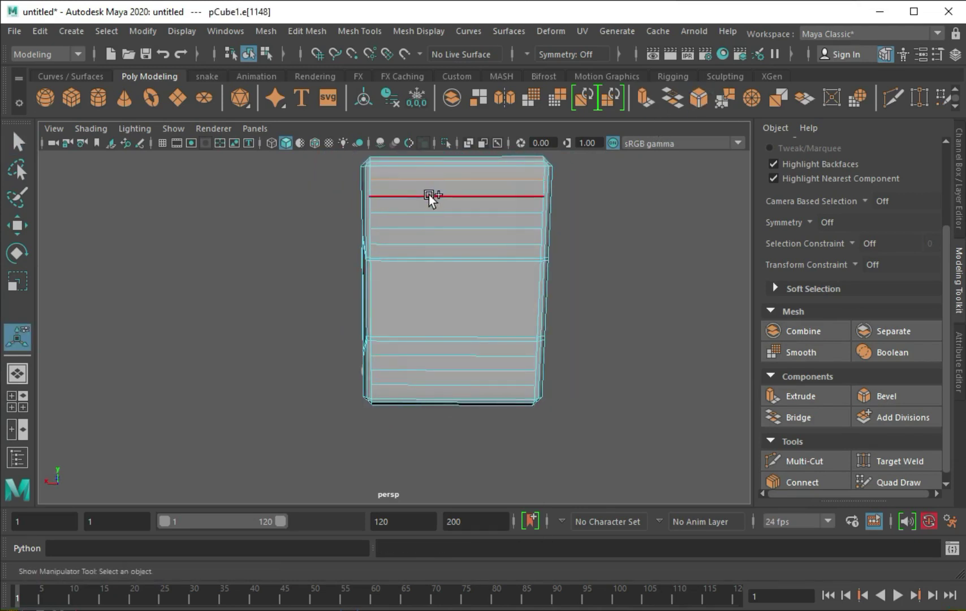
left_click(700, 99)
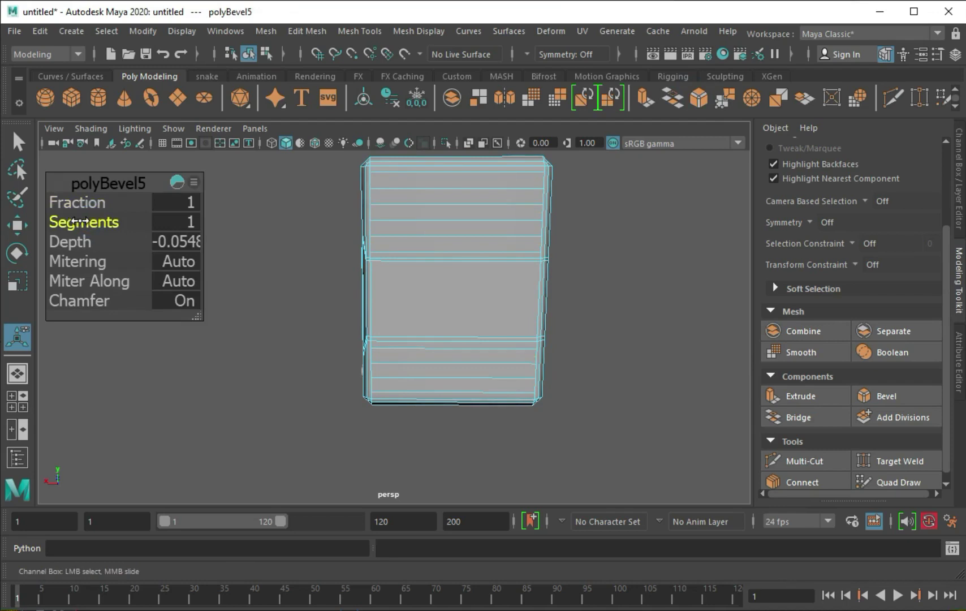
mouse_move(96, 201)
left_mouse_down()
mouse_move(77, 201)
mouse_move(286, 204)
left_mouse_up()
left_click_drag(459, 289, 568, 282, "alt")
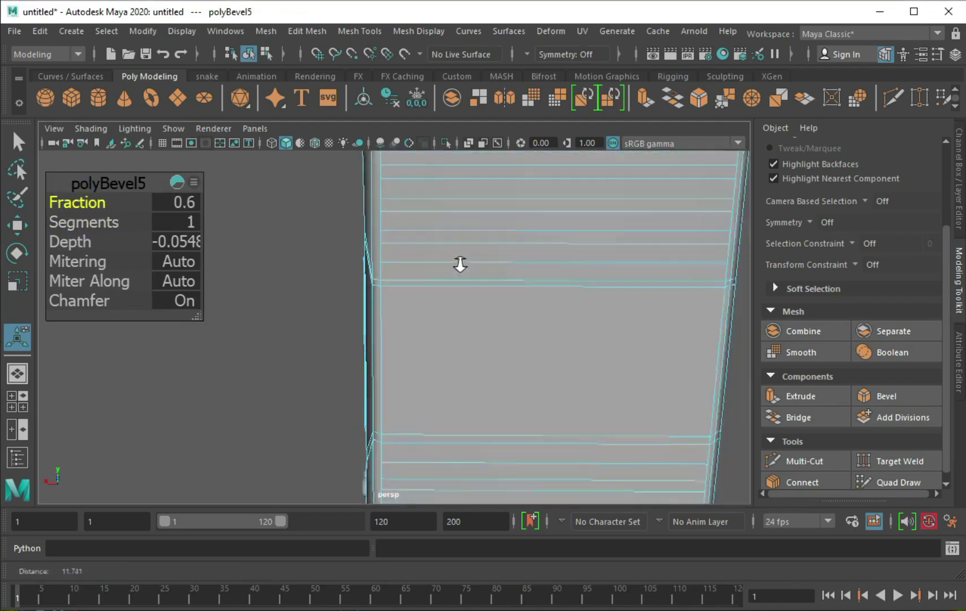
Select one of the new bevel strip faces on the box's back.
right_click_drag(579, 268, 581, 241)
left_click_drag(536, 291, 569, 269, "alt")
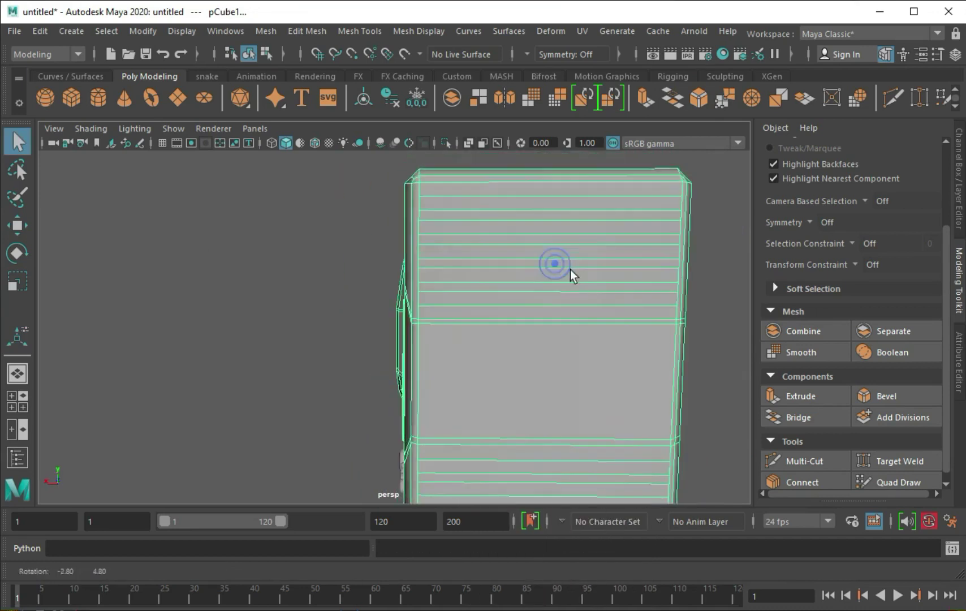
left_click(498, 194)
left_click_drag(531, 208, 541, 193, "alt")
Extrude the rear strip faces inward into recessed vent grooves.
left_click_drag(547, 242, 532, 241, "alt")
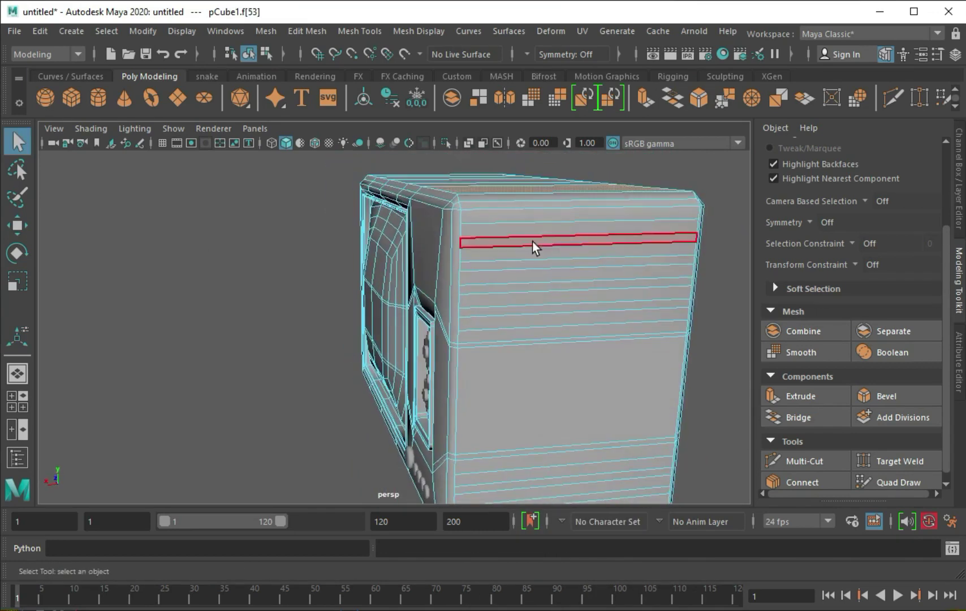
key("ctrl+z")
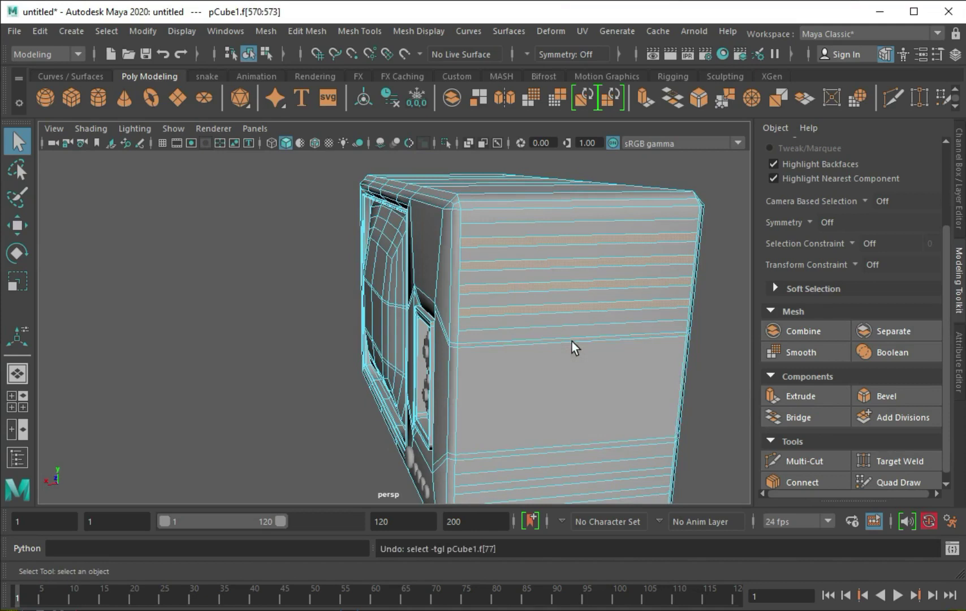
left_click_drag(572, 341, 495, 410, "alt")
left_click(644, 97)
mouse_move(481, 248)
left_mouse_down("alt")
mouse_move(452, 231)
mouse_move(506, 306)
left_mouse_up("alt")
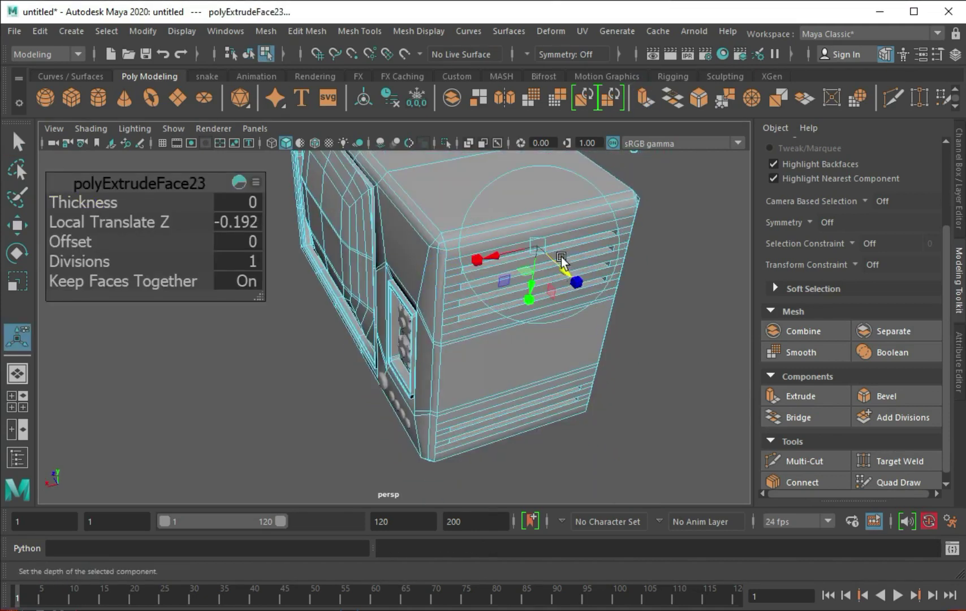
mouse_move(528, 246)
left_mouse_down("alt")
mouse_move(535, 259)
mouse_move(529, 248)
mouse_move(622, 264)
mouse_move(500, 255)
left_mouse_up("alt")
key("ctrl+e")
Insert supporting edge loops, including a vertical loop across the grooves.
key("q")
key("3")
left_click(500, 255)
key("F11")
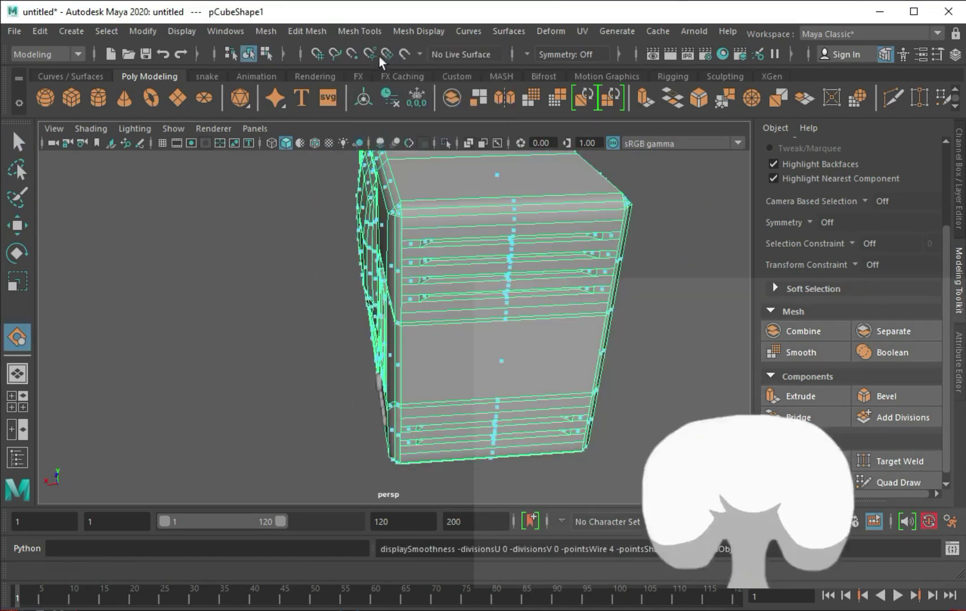
left_click(360, 31)
left_click(374, 129)
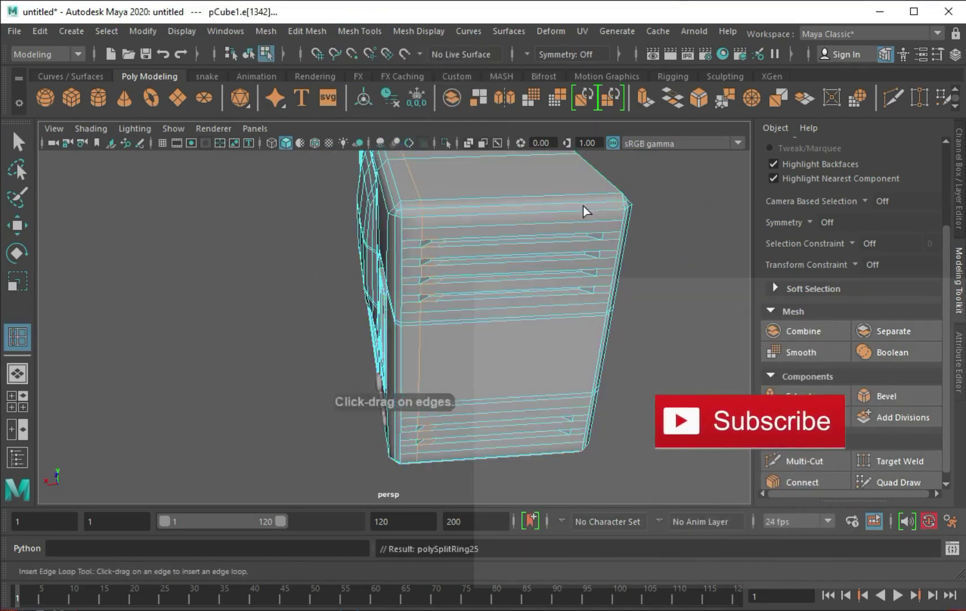
left_click_drag(589, 220, 578, 248, "alt")
left_click(574, 264)
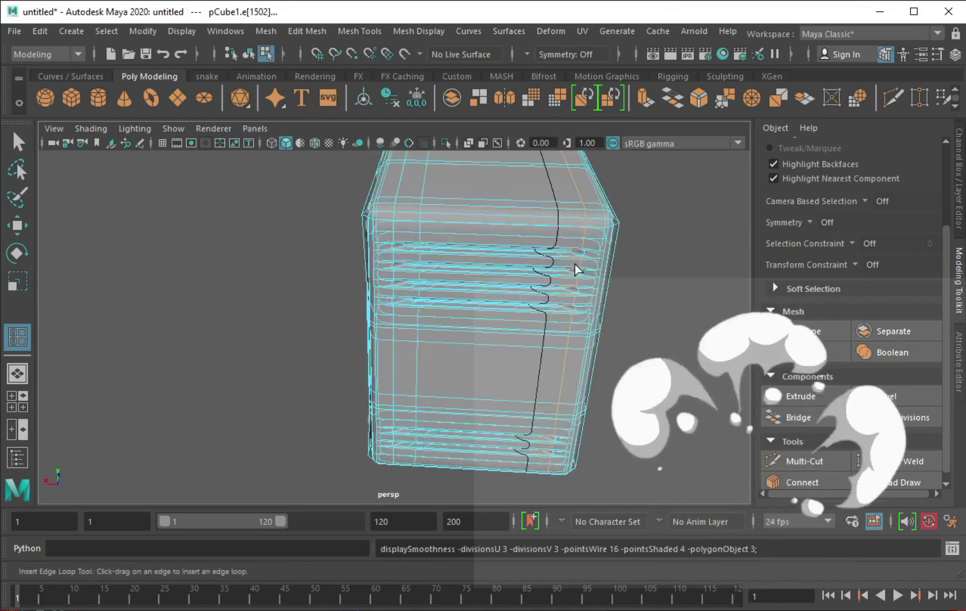
left_click(492, 216)
key("q")
mouse_move(567, 335)
left_mouse_down("alt")
mouse_move(640, 329)
mouse_move(554, 316)
left_mouse_up("alt")
Select the sphere and frame it in a straight-on front view.
left_click(294, 288)
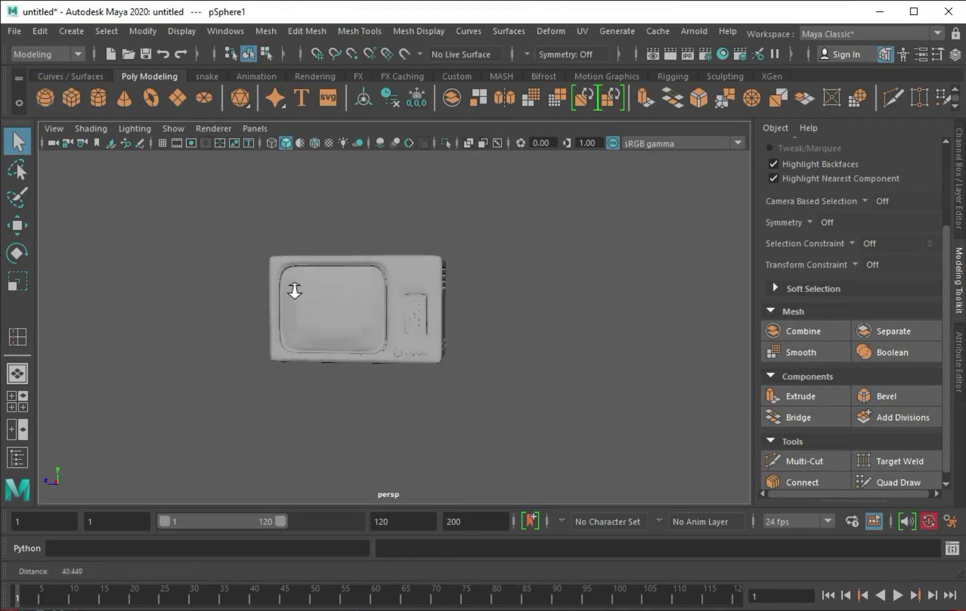
key("w")
key("r")
key("f")
left_click_drag(424, 281, 427, 327, "alt")
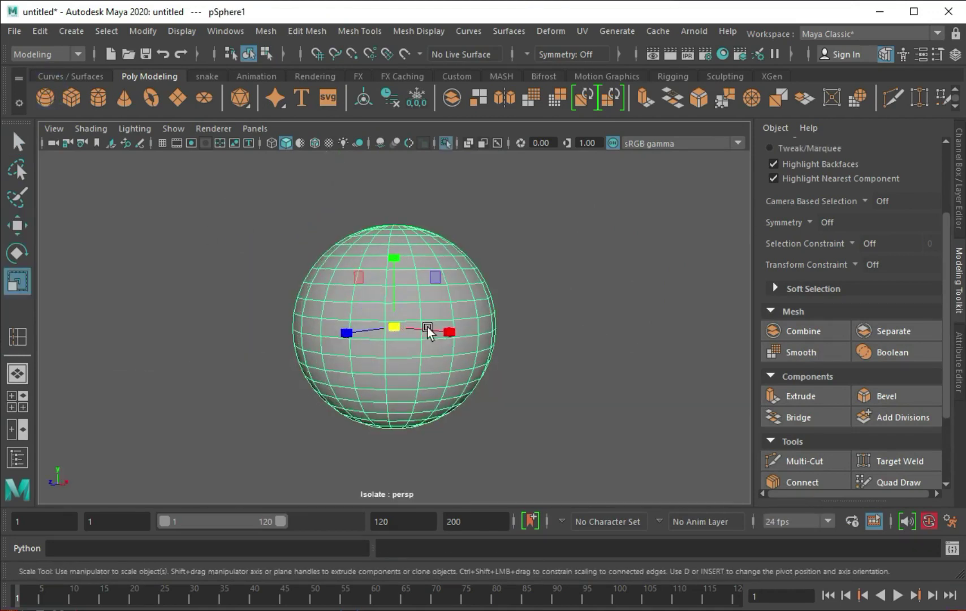
scroll(321, 429, "down", 3)
right_click_drag(345, 327, 508, 331)
right_click_drag(420, 285, 503, 265)
mouse_move(494, 242)
left_mouse_down("alt")
mouse_move(384, 310)
mouse_move(321, 330)
left_mouse_up("alt")
key("w")
key("f")
Extrude two faces near the sphere's top twice.
left_click(320, 329)
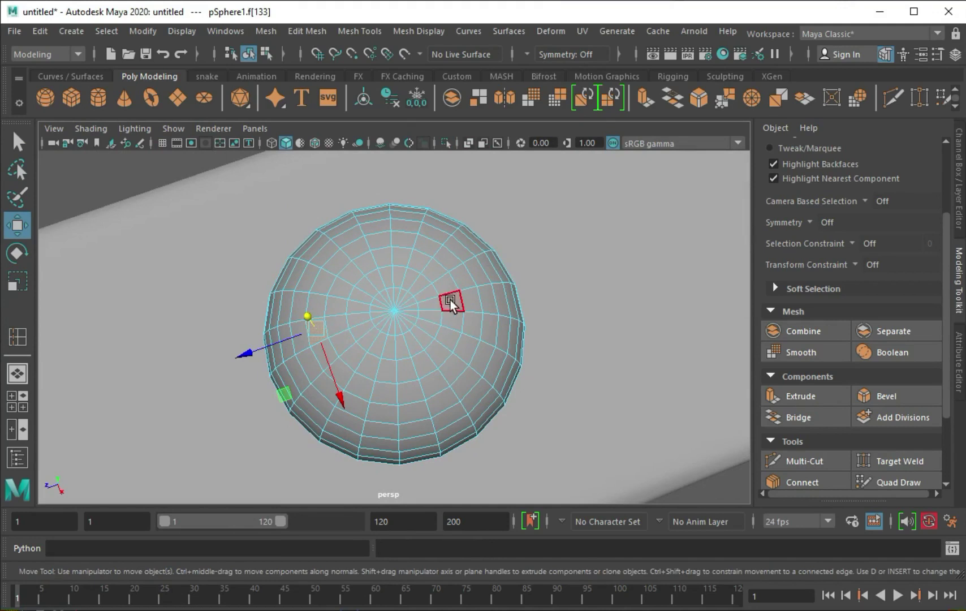
left_click(467, 297, "shift")
left_click_drag(513, 290, 559, 237, "alt")
key("ctrl+e")
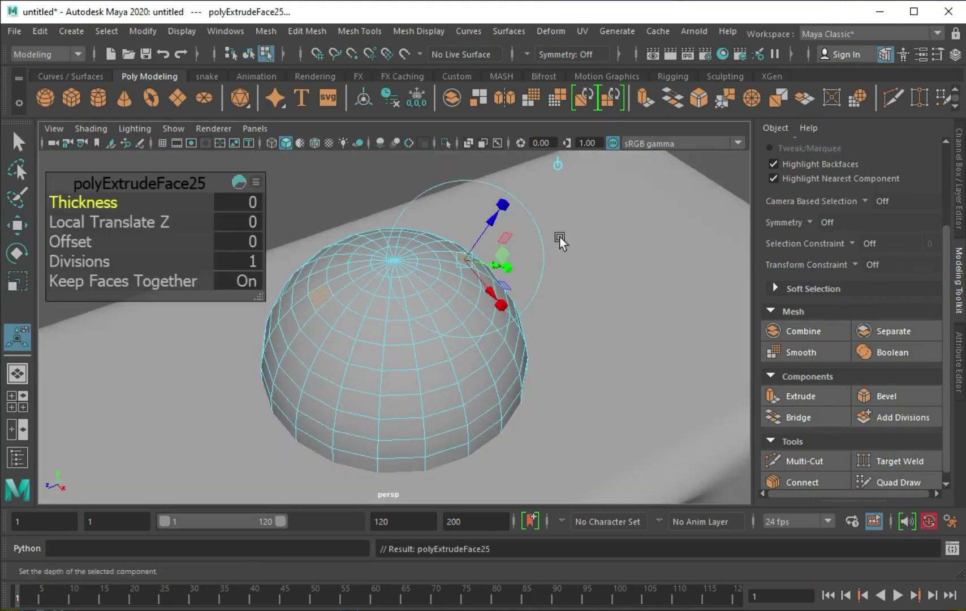
key("w")
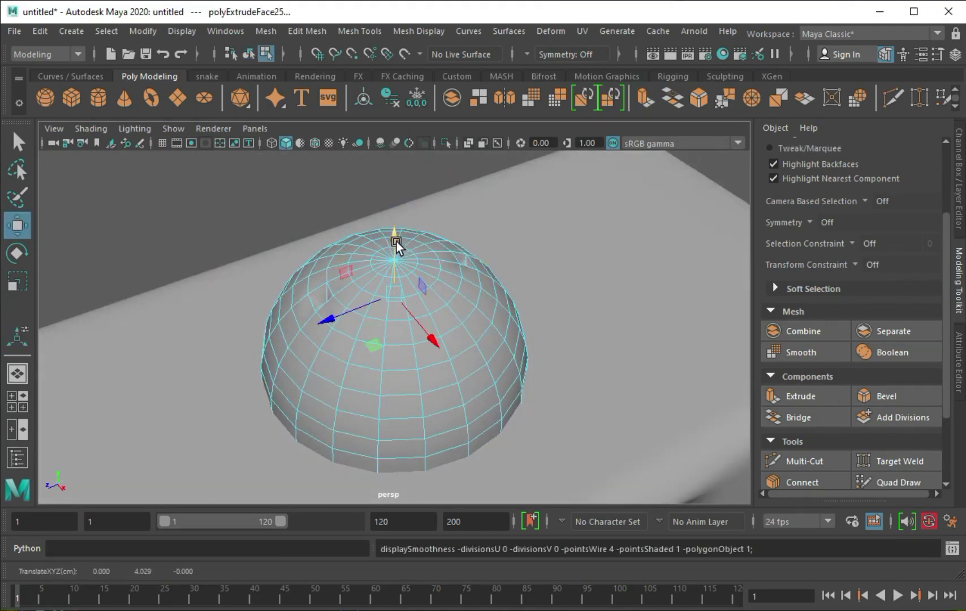
key("ctrl+e")
key("3")
key("q")
mouse_move(465, 274)
left_mouse_down("alt")
mouse_move(383, 261)
mouse_move(411, 325)
left_mouse_up("alt")
Isolate the dome and push an extruded face deeper into it.
left_click(399, 313)
key("ctrl+1")
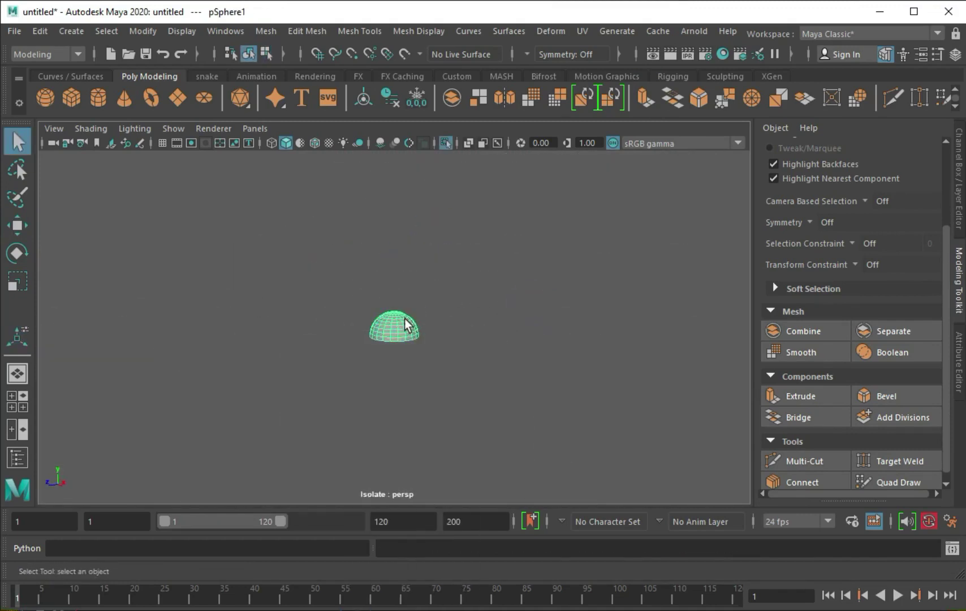
key("f")
key("1")
key("F11")
key("ctrl+e")
mouse_move(437, 266)
left_mouse_down("alt")
mouse_move(556, 451)
mouse_move(469, 401)
left_mouse_up("alt")
mouse_move(517, 492)
left_mouse_down()
mouse_move(496, 422)
mouse_move(420, 284)
left_mouse_up()
right_click_drag(420, 284, 453, 260)
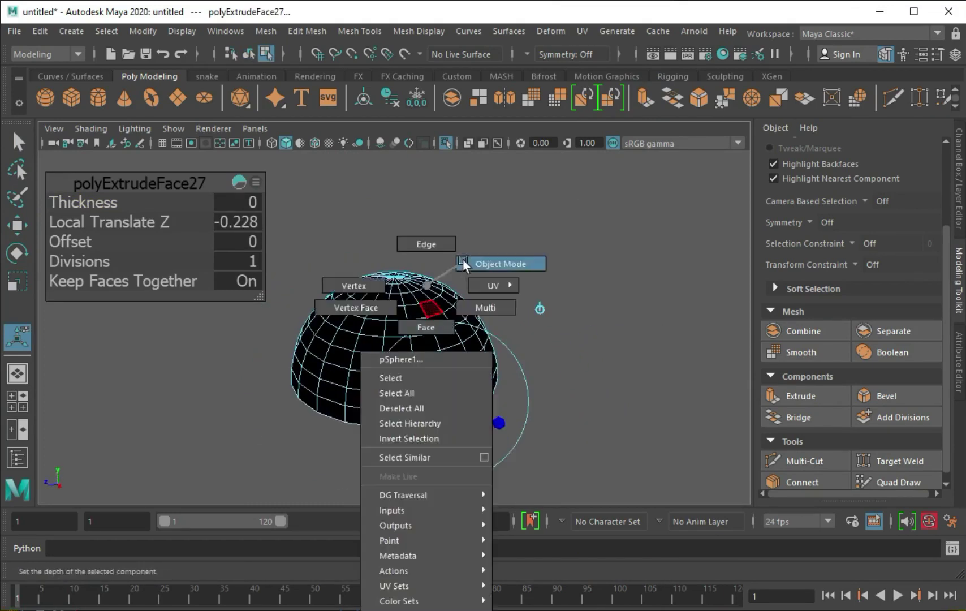
key("ctrl+z")
left_click_drag(540, 298, 561, 332, "alt")
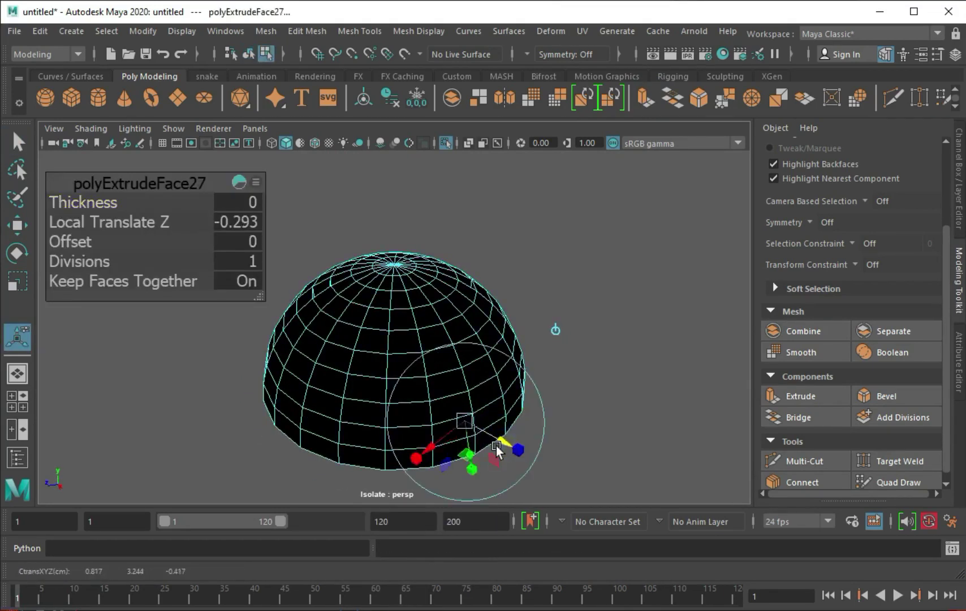
key("ctrl+e")
right_click_drag(496, 446, 414, 210)
Reverse the dome's normals to fix its black shading and exit Isolate Select.
left_click(396, 26)
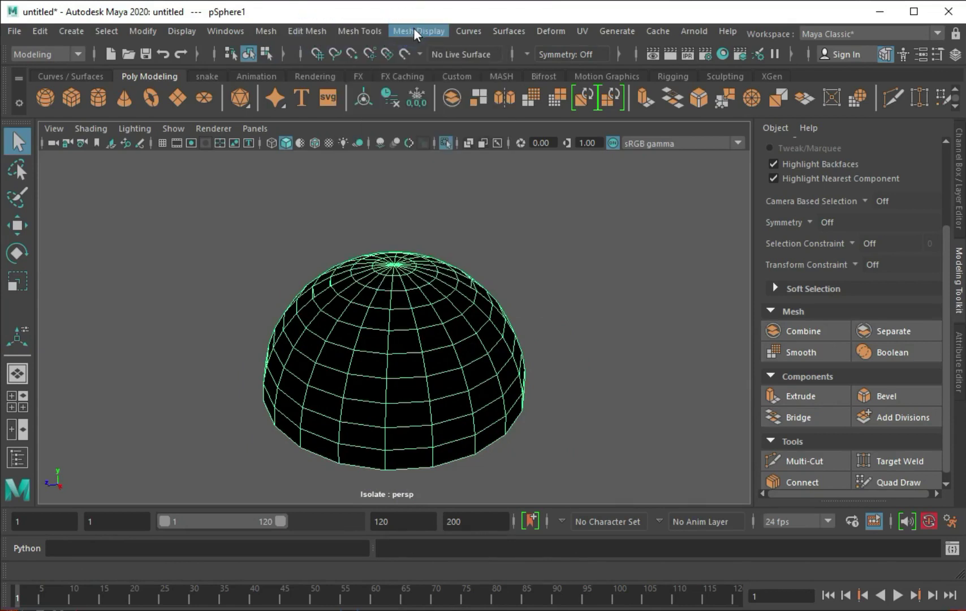
key("t")
left_click(407, 303)
left_click_drag(553, 288, 513, 258, "alt")
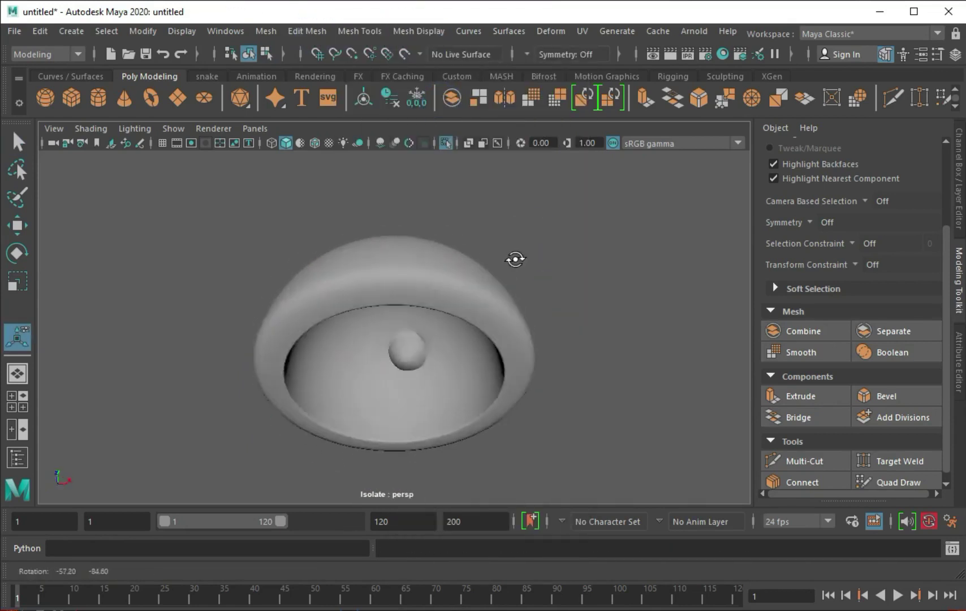
key("ctrl+1")
Stretch the cylinder tall along Y above the dome as an antenna rod.
left_click_drag(417, 317, 384, 336, "alt")
key("w")
left_click(394, 298)
mouse_move(394, 298)
right_mouse_down("alt")
mouse_move(317, 359)
mouse_move(202, 189)
right_mouse_up("alt")
key("r")
mouse_move(385, 360)
left_mouse_down()
mouse_move(387, 209)
mouse_move(378, 274)
mouse_move(379, 239)
mouse_move(401, 289)
mouse_move(438, 251)
left_mouse_up()
Extrude the rod's top face twice into a knob and bevel it at fraction 0.7.
key("ctrl+e")
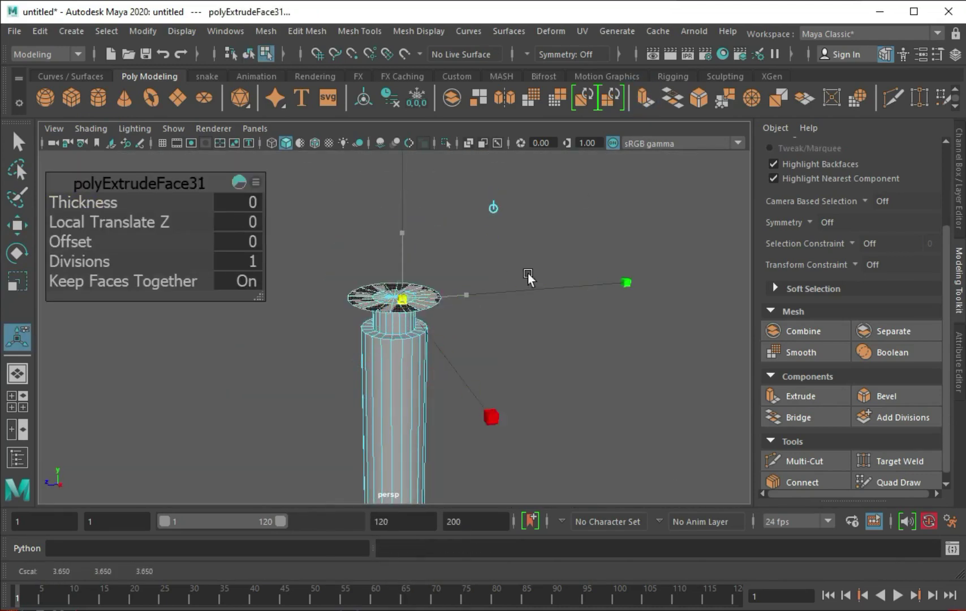
left_click_drag(437, 301, 403, 297)
key("ctrl+e")
left_click_drag(402, 249, 415, 118)
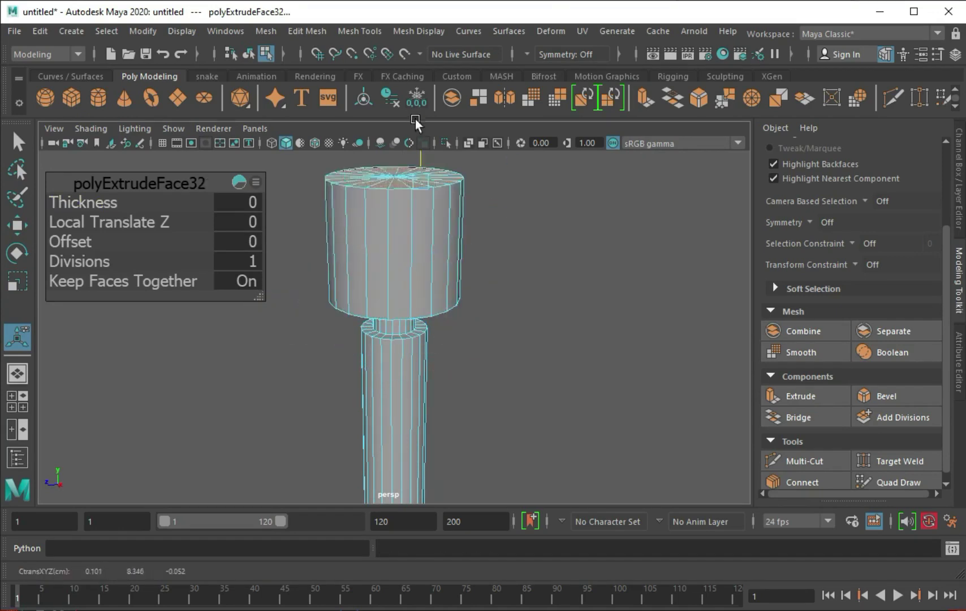
key("q")
left_click(398, 320)
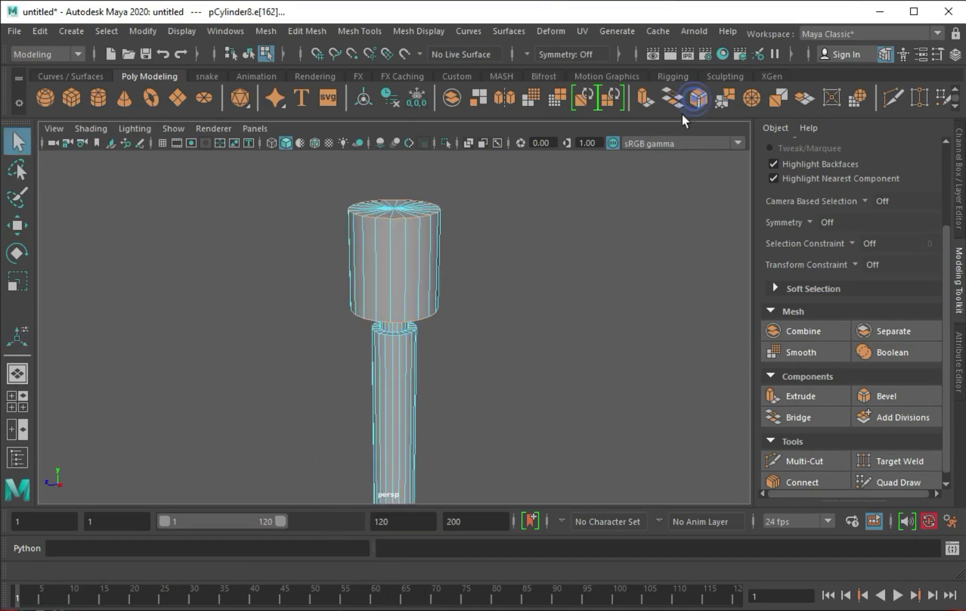
left_click_drag(94, 202, 81, 200)
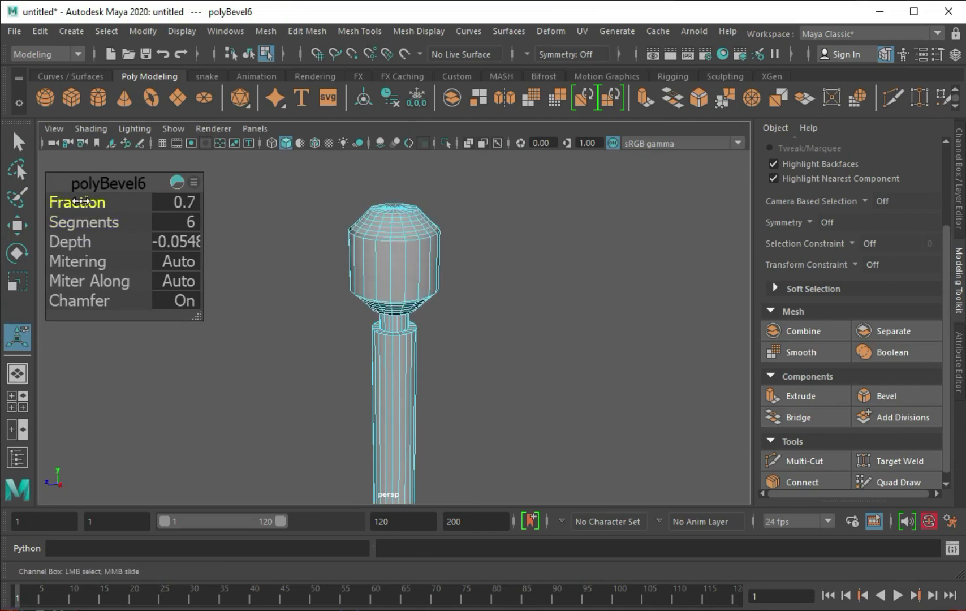
key("F8")
Tilt the antenna rod sideways and seat its base onto the TV's dome.
scroll(537, 347, "down", 5)
key("r")
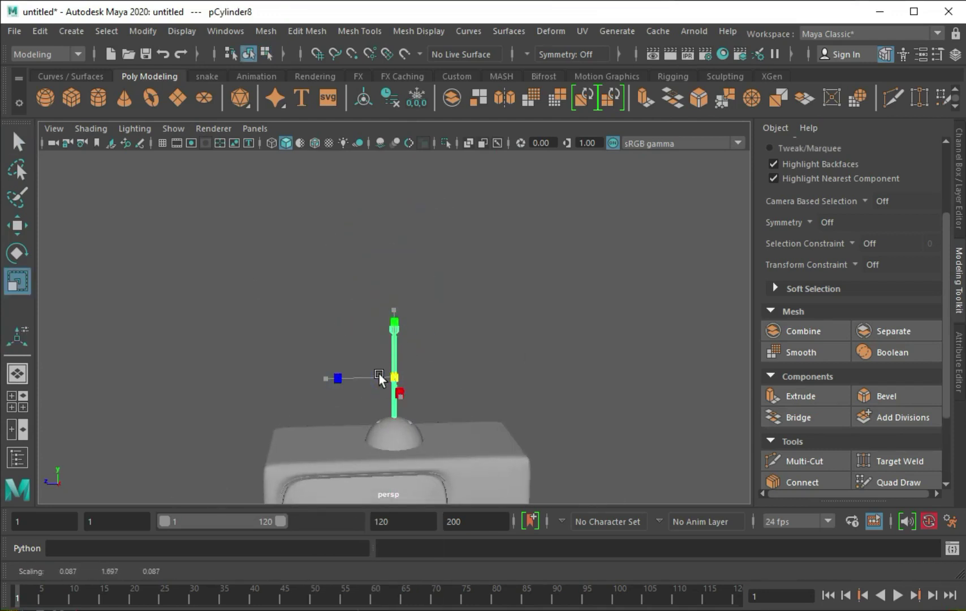
key("e")
left_click_drag(337, 334, 368, 327)
key("r")
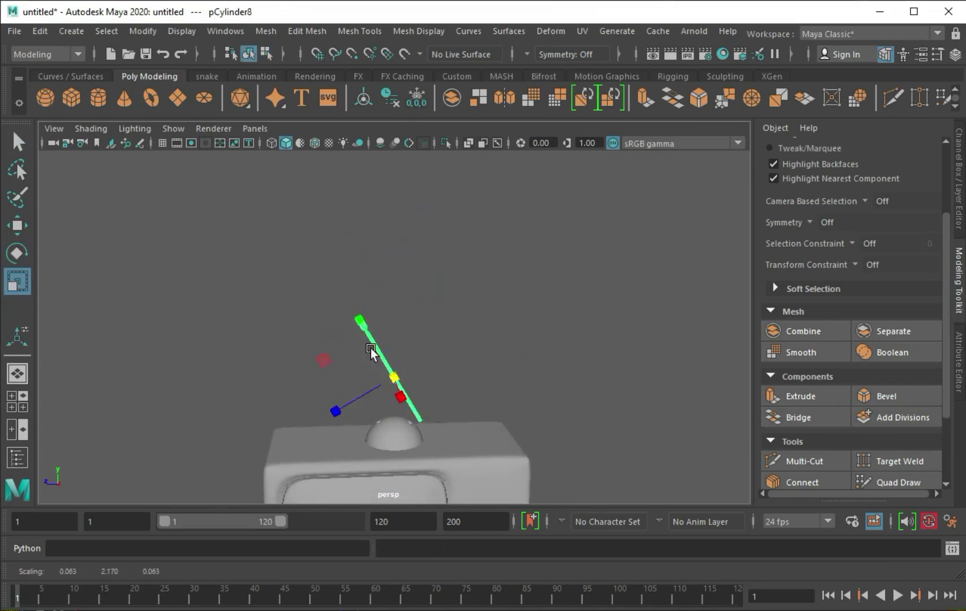
key("w")
right_click_drag(299, 375, 397, 425, "alt")
mouse_move(396, 425)
left_mouse_down("alt")
mouse_move(354, 344)
mouse_move(410, 299)
left_mouse_up("alt")
key("e")
key("w")
left_click_drag(354, 311, 394, 359)
Group the antenna with Ctrl+G and set the group's Scale Z to -1 to mirror it.
key("ctrl+g")
left_click(955, 190)
key("Return")
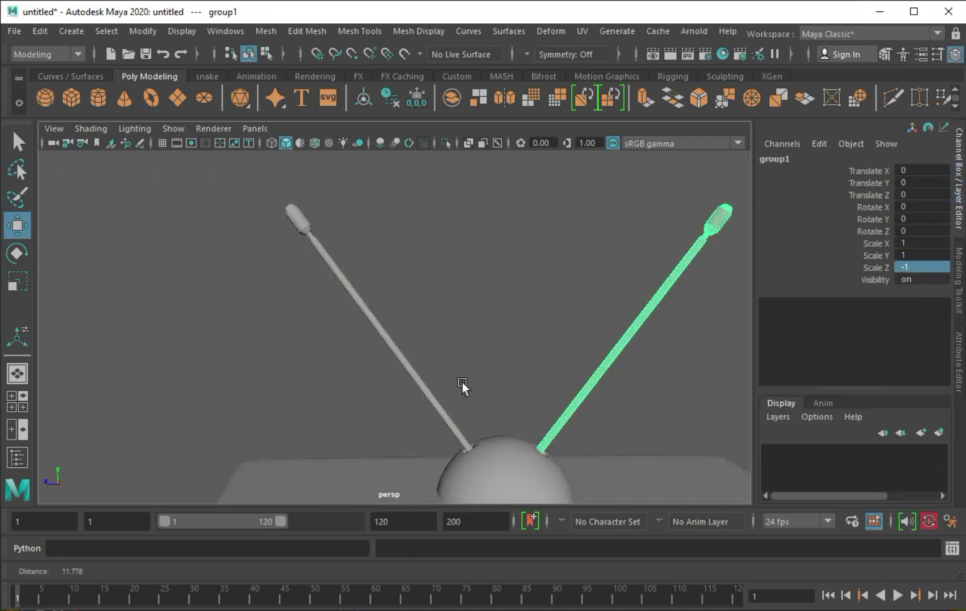
left_click(462, 383)
scroll(463, 352, "down", 5)
left_click(401, 412)
Scale the leg cylinder's bottom vertices inward to taper its lower end.
left_click_drag(402, 413, 509, 408, "alt")
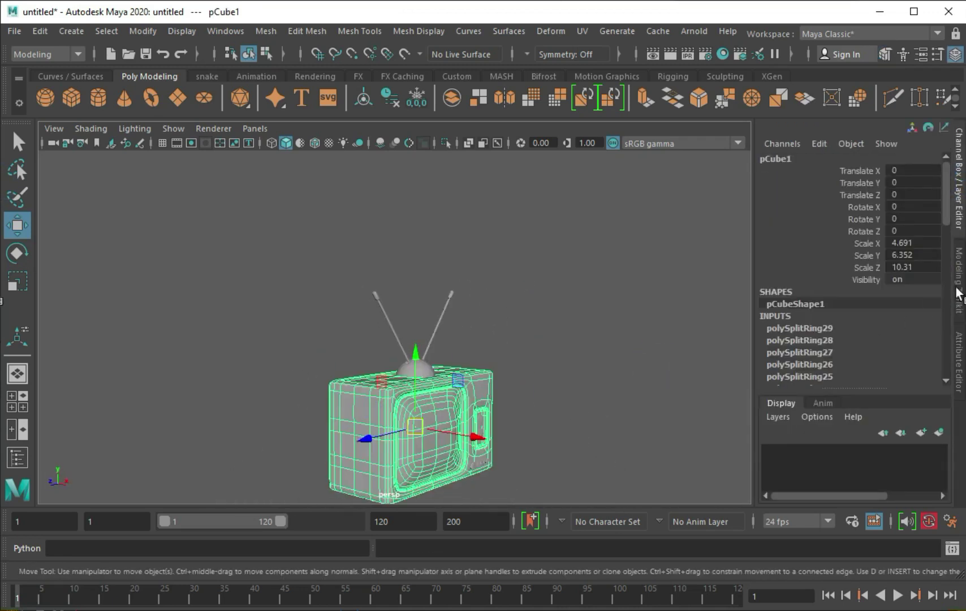
left_click(885, 53)
left_click(583, 405)
left_click_drag(583, 406, 528, 403, "alt")
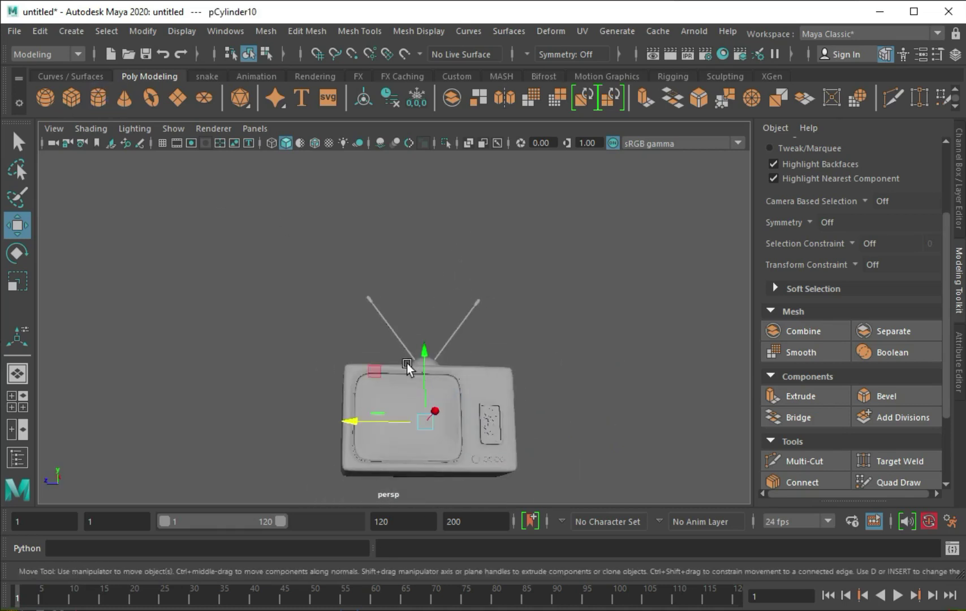
key("f")
scroll(444, 351, "down", 3)
key("F9")
left_click_drag(293, 334, 496, 431)
key("r")
mouse_move(394, 374)
left_mouse_down()
mouse_move(383, 375)
mouse_move(408, 379)
left_mouse_up()
Add an edge loop around the leg's middle and pinch it into a waist.
left_click(360, 30)
left_click(373, 122)
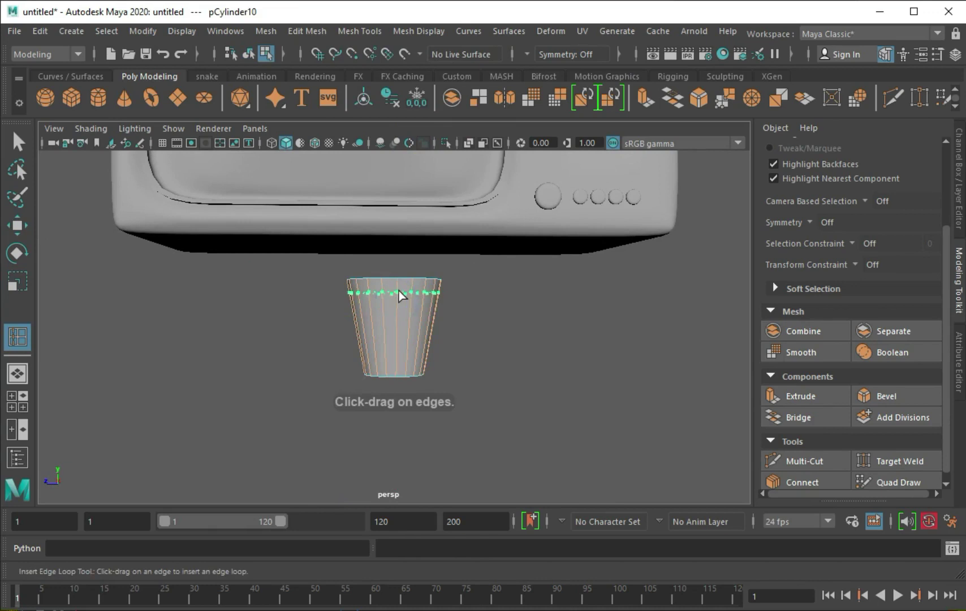
left_click(402, 336)
key("r")
mouse_move(394, 336)
left_mouse_down()
mouse_move(381, 331)
mouse_move(391, 292)
left_mouse_up()
key("F8")
Isolate the leg and extrude its top cap twice into a stem.
key("ctrl+1")
left_click(394, 292)
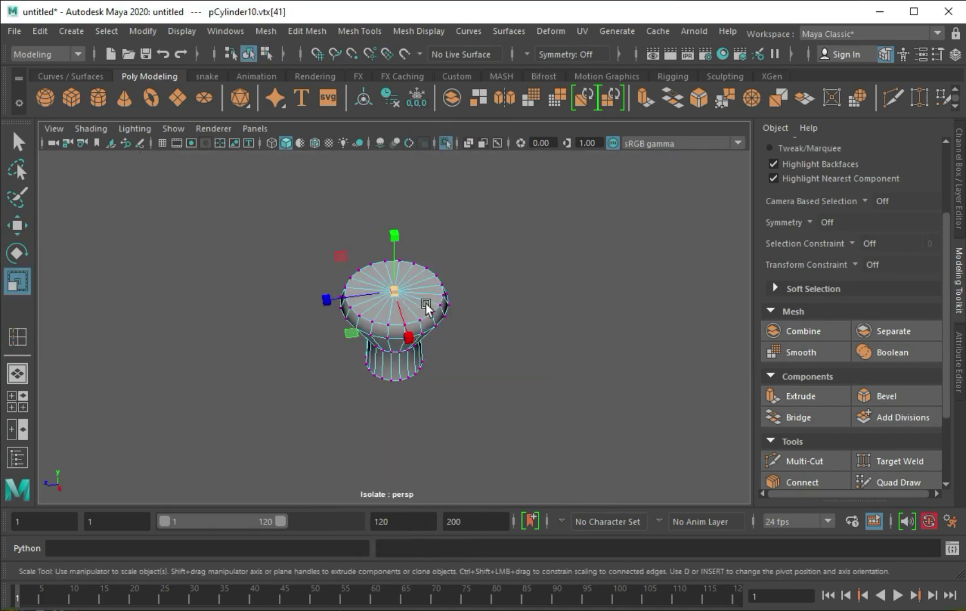
mouse_move(402, 300)
left_mouse_down()
mouse_move(403, 226)
mouse_move(391, 194)
left_mouse_up()
key("r")
key("ctrl+e")
right_click_drag(403, 266, 456, 222)
key("q")
Add edge loops near the stem top and the leg's flare, removing the extra base loop.
left_click(360, 31)
left_click(393, 145)
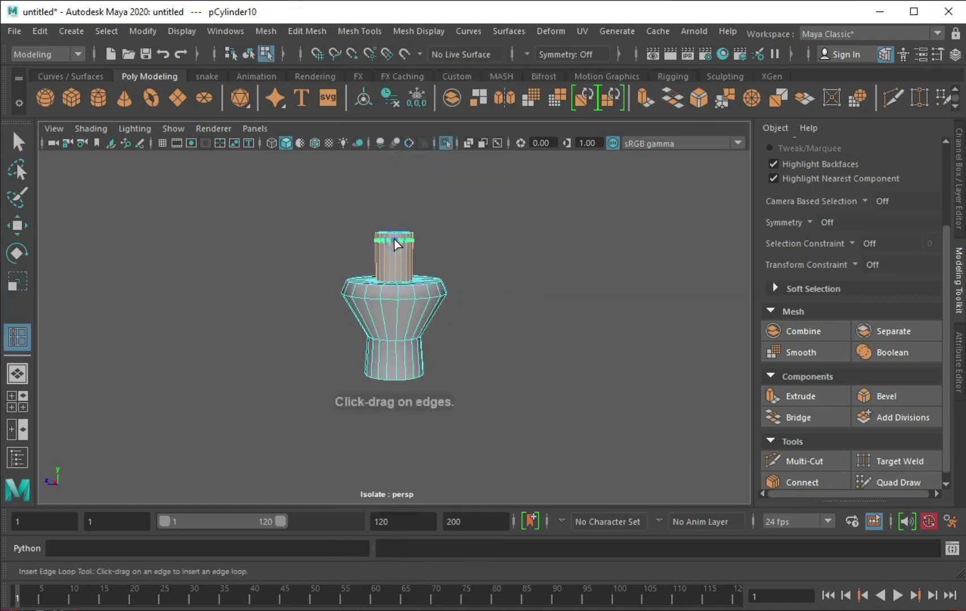
left_click(394, 239)
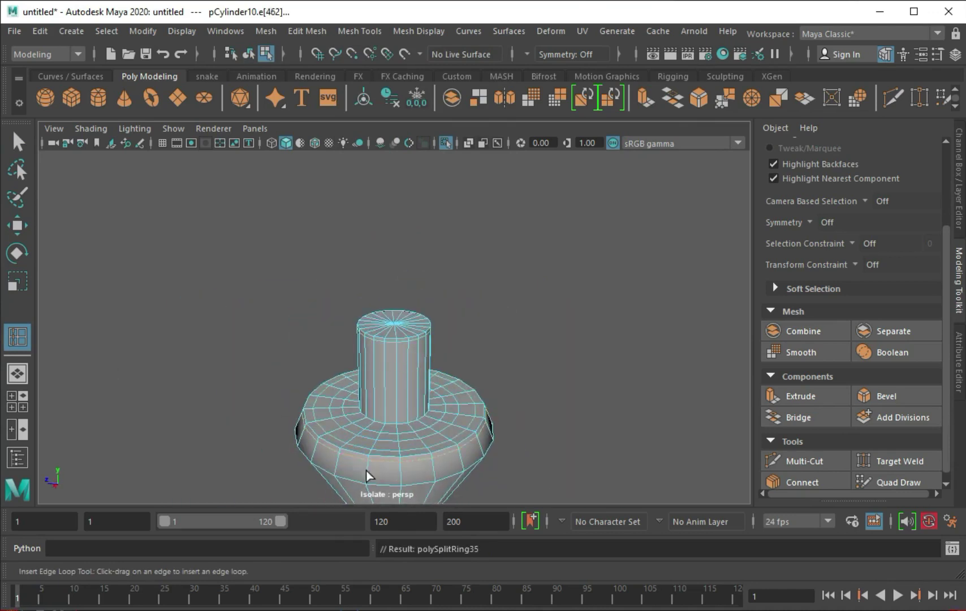
left_click(375, 466)
scroll(390, 456, "down", 3)
left_click_drag(400, 471, 403, 473)
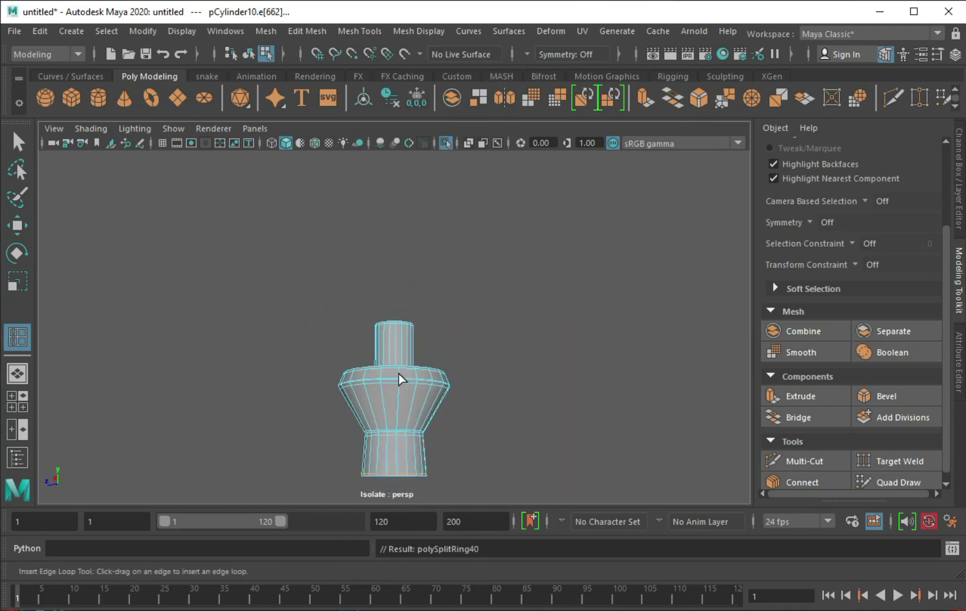
key("3")
scroll(347, 363, "up", 2)
key("ctrl+z")
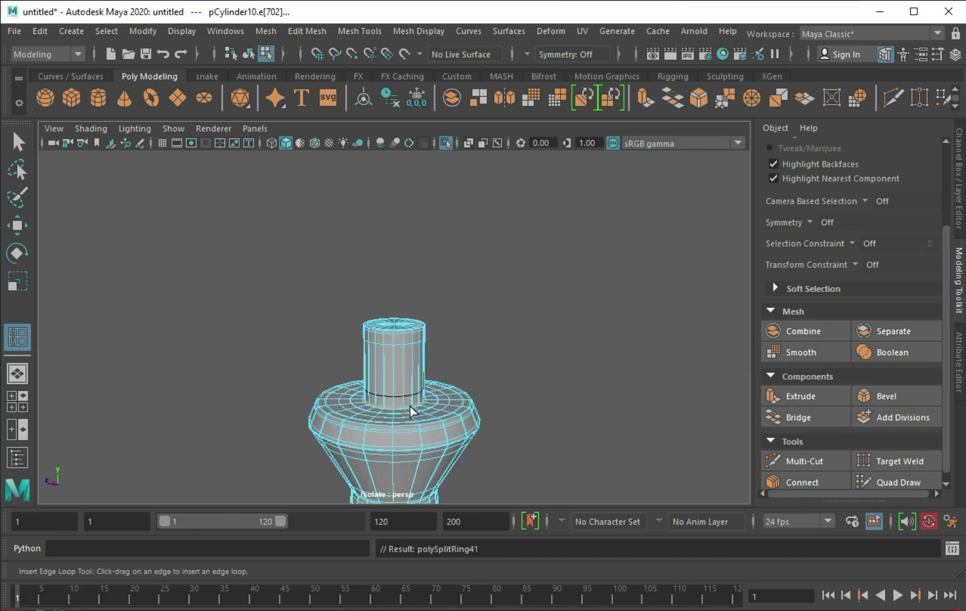
Shrink the finished leg to fit under the TV with the whole scene visible.
right_click_drag(410, 406, 452, 297)
key("r")
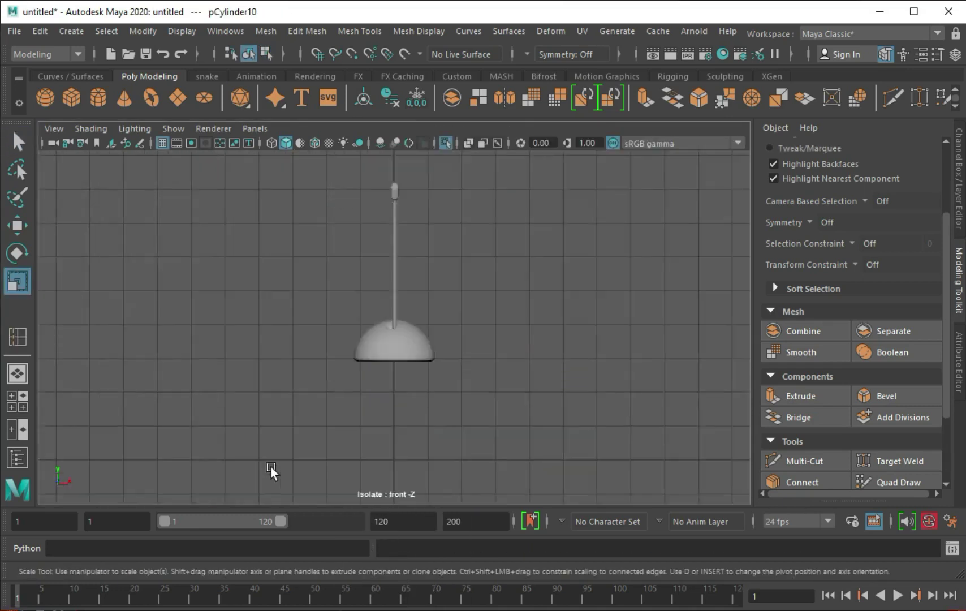
key("ctrl+1")
left_click_drag(415, 408, 382, 344)
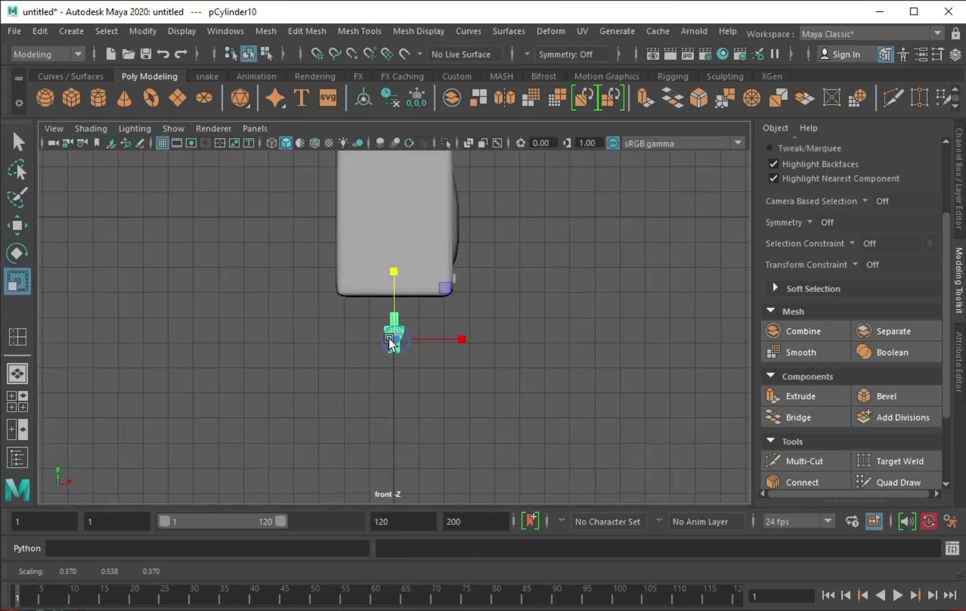
key("f")
scroll(436, 308, "down", 2)
key("space")
key("space")
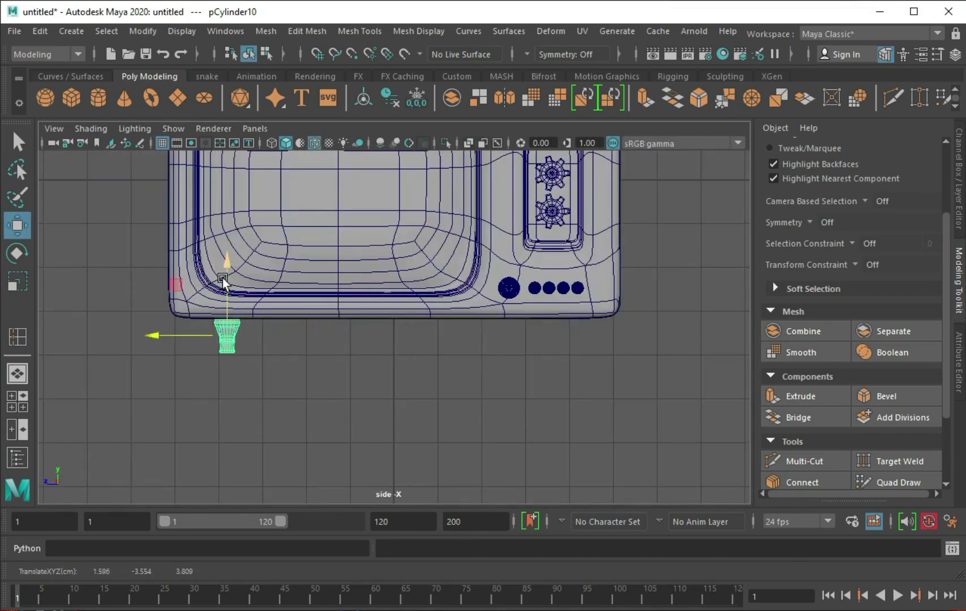
Copy the leg to the TV's other end, combine the pair, and copy it to the other side.
left_click_drag(411, 340, 573, 339, "shift")
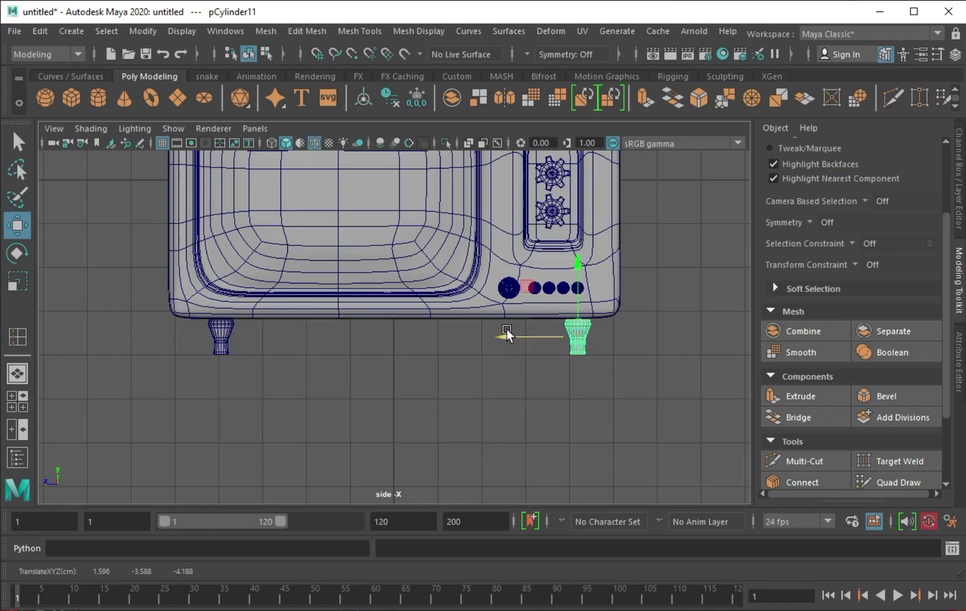
key("space")
key("space")
right_click_drag(483, 325, 443, 321, "shift")
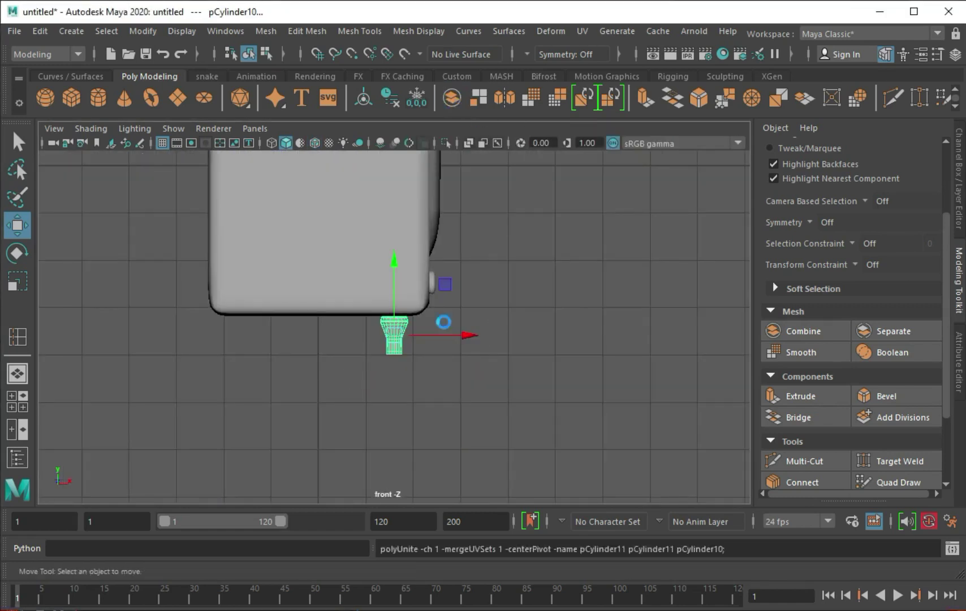
key("w")
left_click_drag(452, 324, 316, 348, "shift")
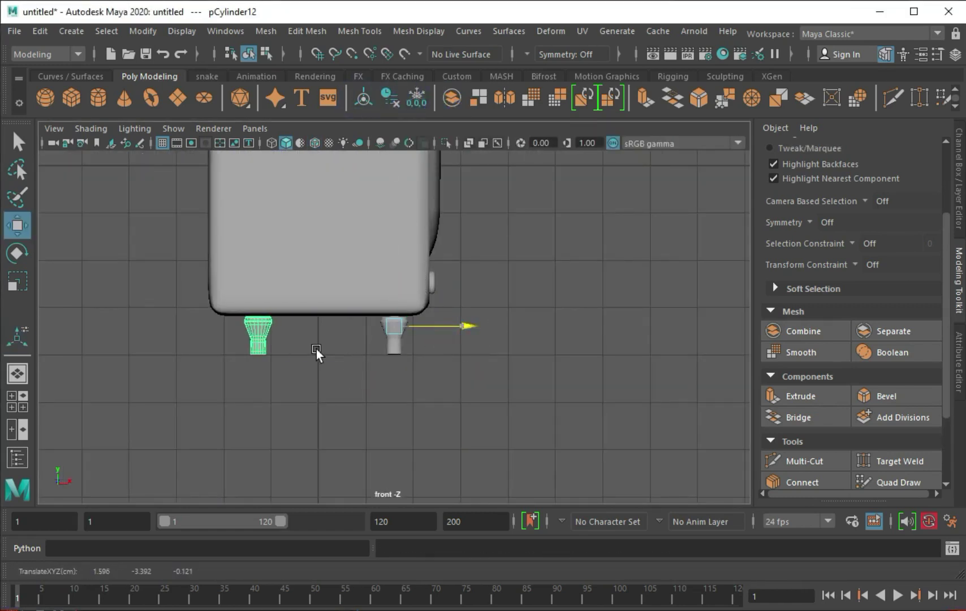
left_click(313, 348)
key("space")
key("space")
Create a cube and scale it into a thin slab spanning the TV.
left_click(72, 98)
key("space")
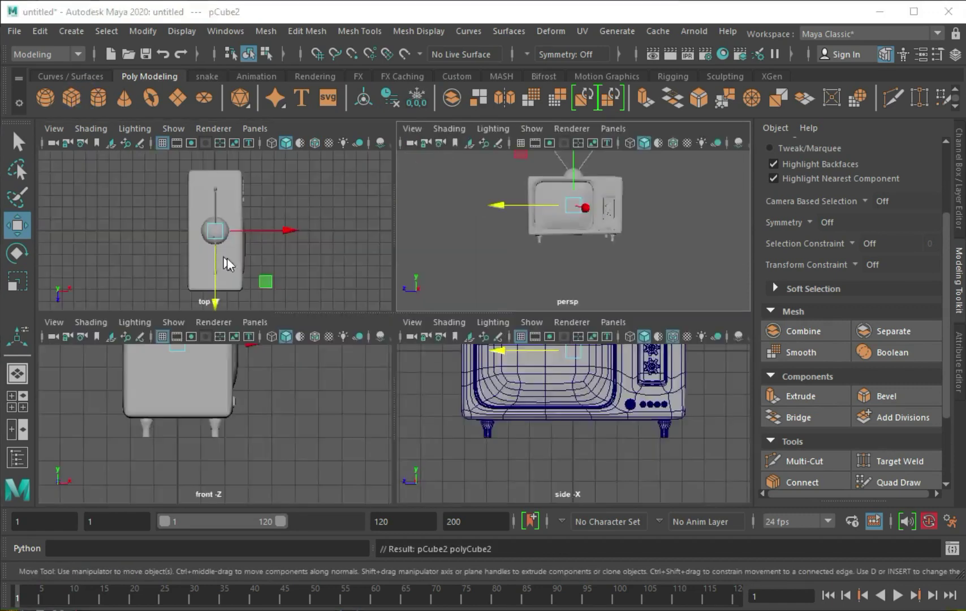
key("space")
key("4")
key("r")
left_click_drag(438, 350, 401, 428)
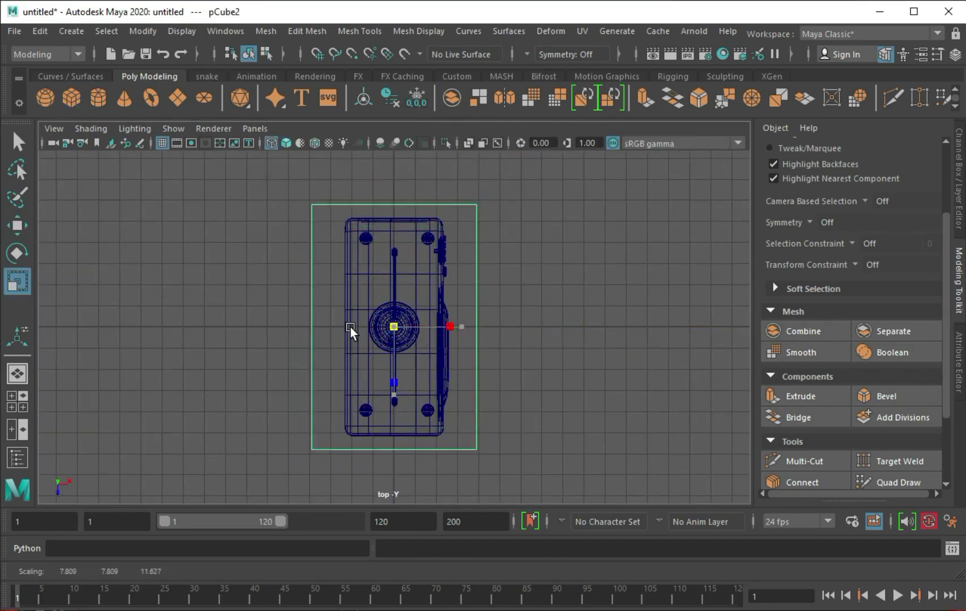
key("space")
key("space")
mouse_move(394, 192)
left_mouse_down()
mouse_move(403, 314)
mouse_move(413, 294)
left_mouse_up()
Position the slab under the TV and bevel its edges.
key("w")
scroll(394, 280, "up", 5)
key("r")
key("w")
key("ctrl+b")
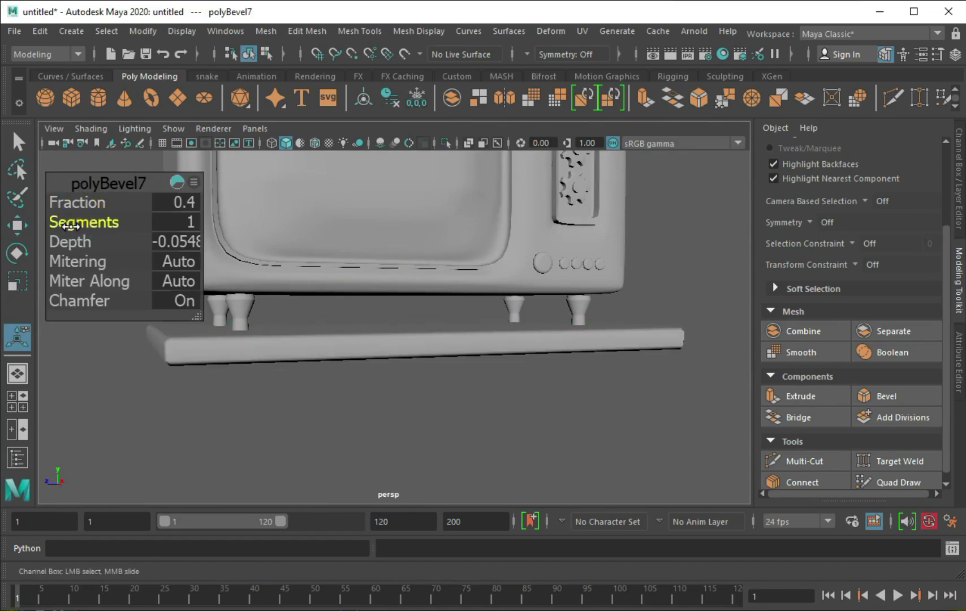
Isolate the base board, add edge loops, and smooth its mesh.
left_click(267, 328)
key("f")
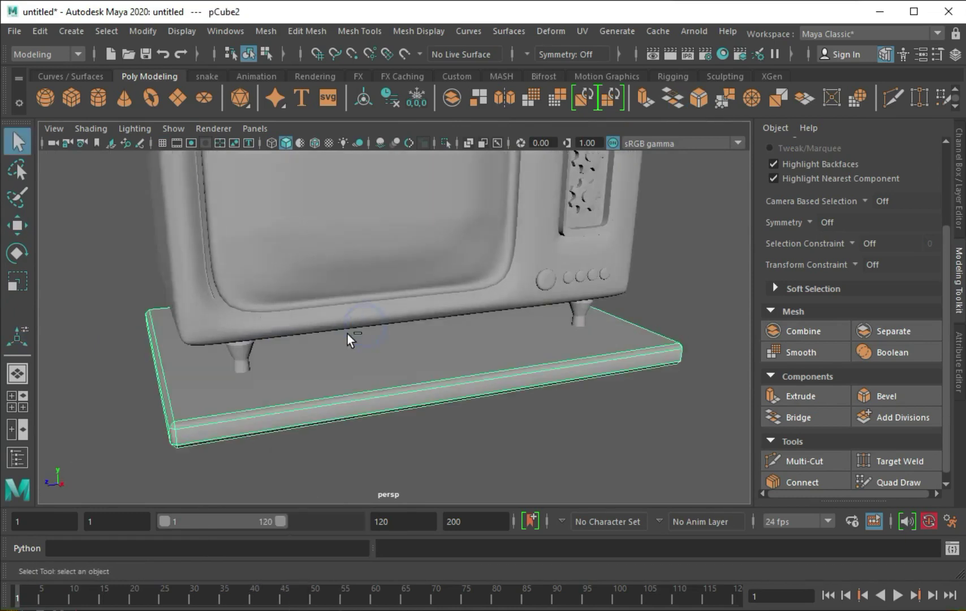
key("ctrl+1")
left_click(360, 31)
left_click(373, 145)
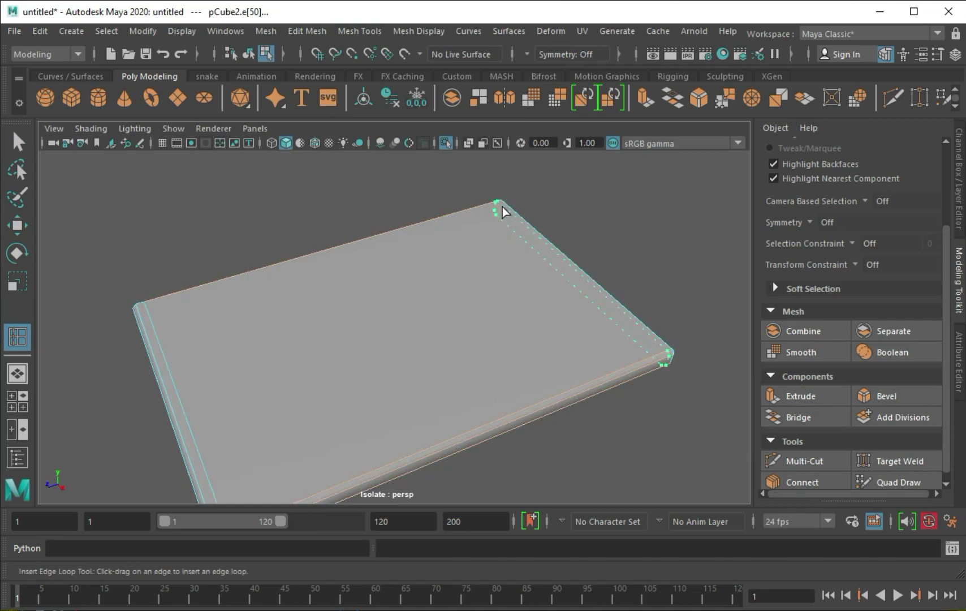
left_click_drag(502, 211, 608, 261, "alt")
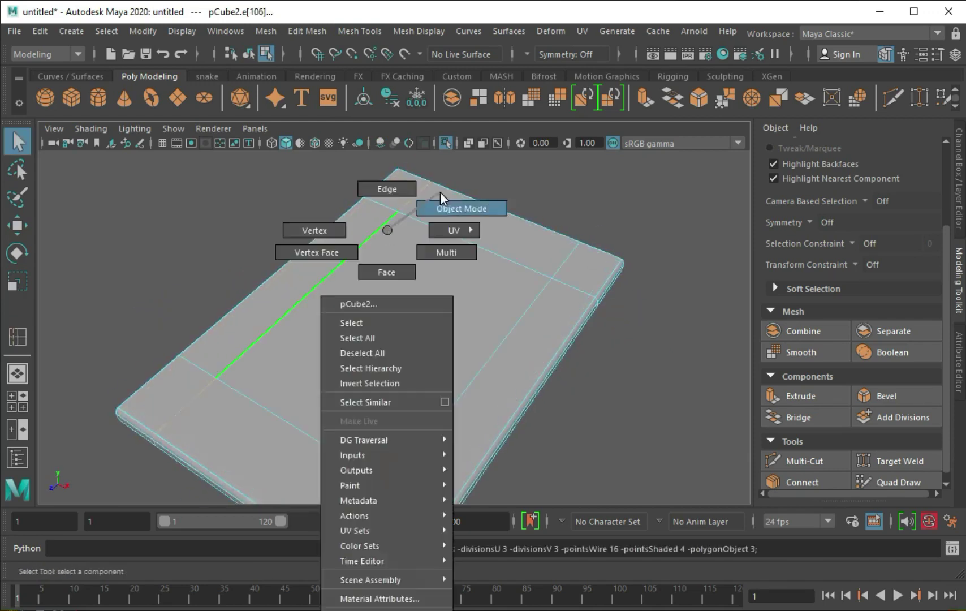
right_click_drag(384, 228, 463, 207)
left_click_drag(463, 209, 446, 231, "alt")
left_click(801, 352)
Exit isolation and reframe the view on the whole TV.
key("ctrl+1")
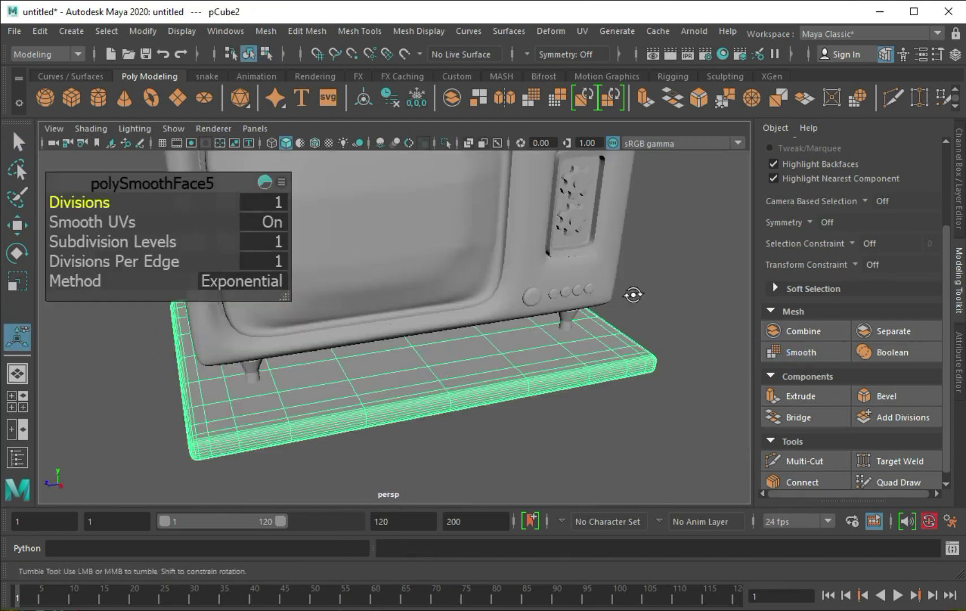
left_click_drag(631, 296, 441, 341, "alt")
left_click(395, 275)
key("w")
mouse_move(395, 274)
left_mouse_down("alt")
mouse_move(362, 305)
mouse_move(291, 283)
left_mouse_up("alt")
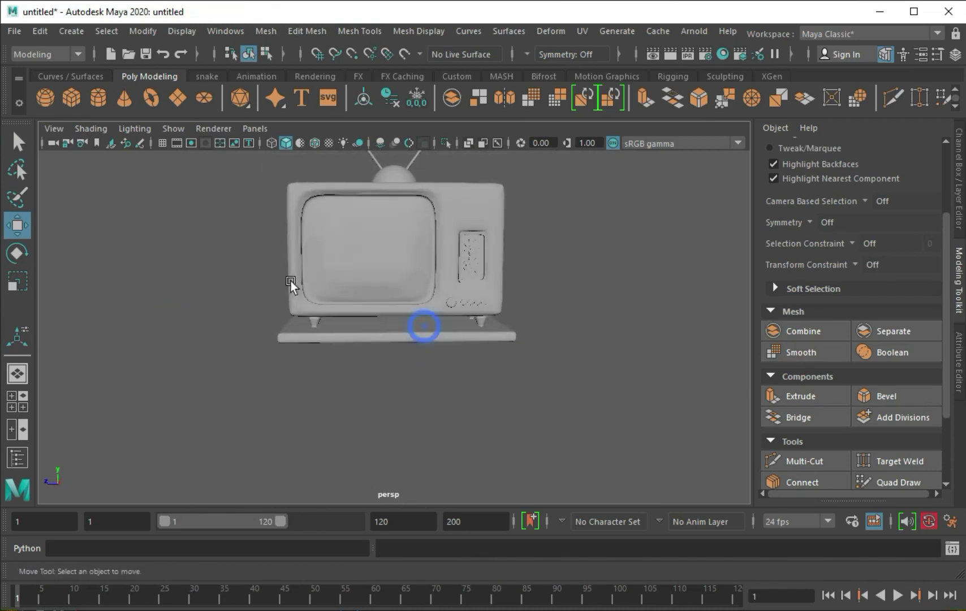
Rotate the slanted cylinder and move it up under the stand.
key("space")
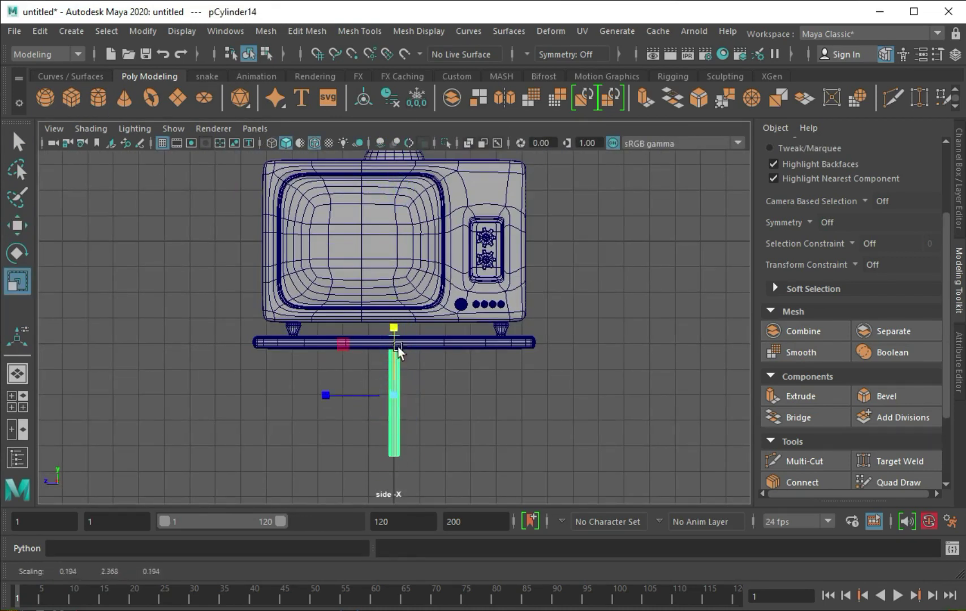
key("e")
left_click_drag(252, 418, 274, 363)
key("space")
key("space")
key("f")
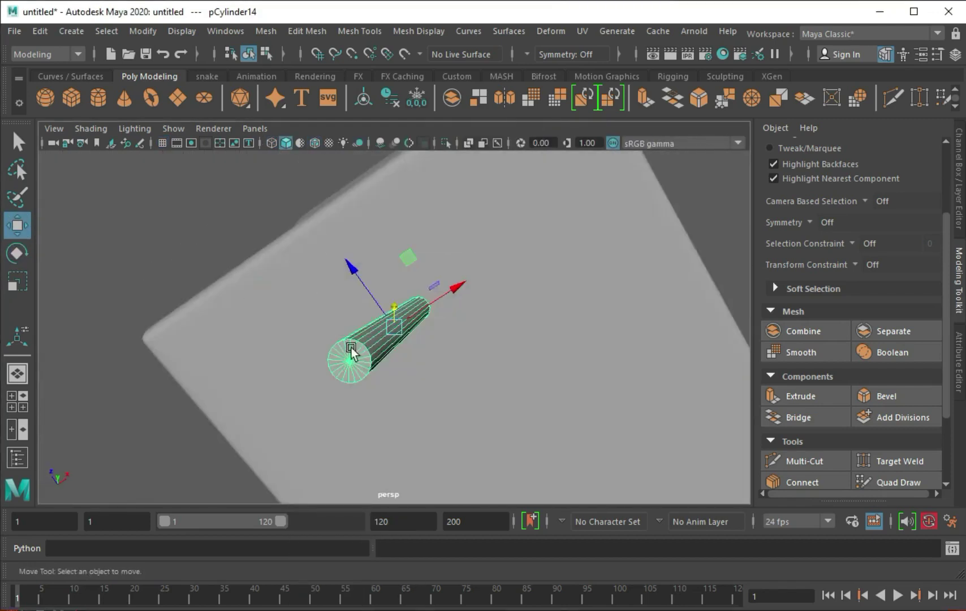
left_click_drag(396, 376, 407, 317, "alt")
Extrude the cylinder's end into a wide disc, extrude it down into a foot, and bevel the edge.
key("ctrl+e")
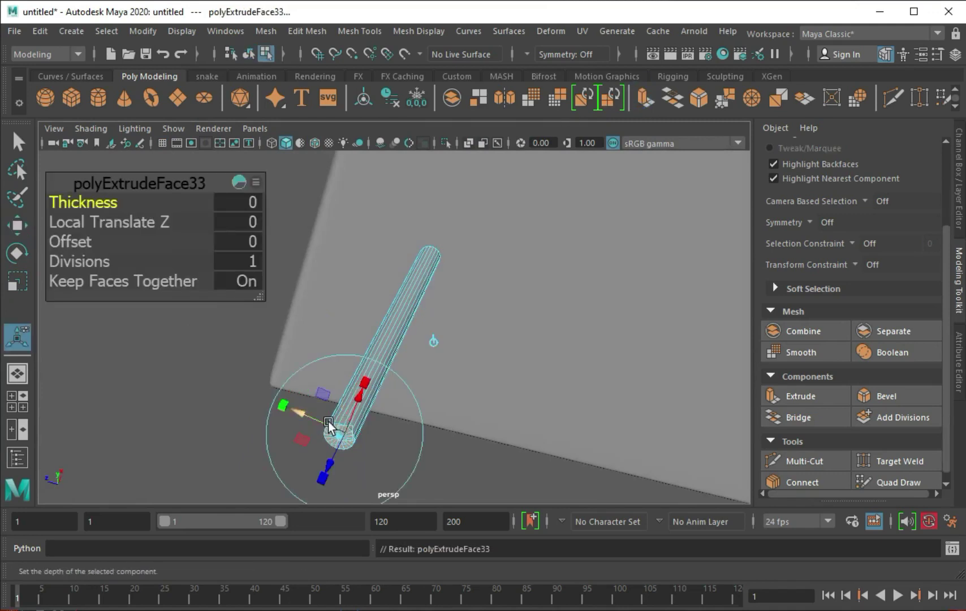
scroll(408, 317, "up", 5)
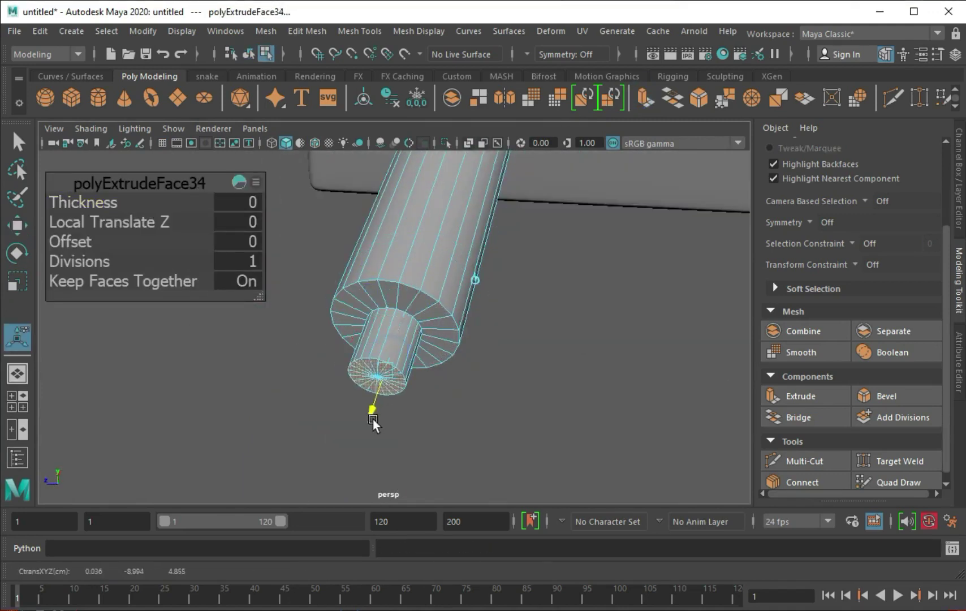
mouse_move(388, 333)
left_mouse_down()
mouse_move(714, 449)
mouse_move(372, 382)
mouse_move(319, 355)
left_mouse_up()
right_click_drag(399, 284, 399, 243)
left_click(351, 466)
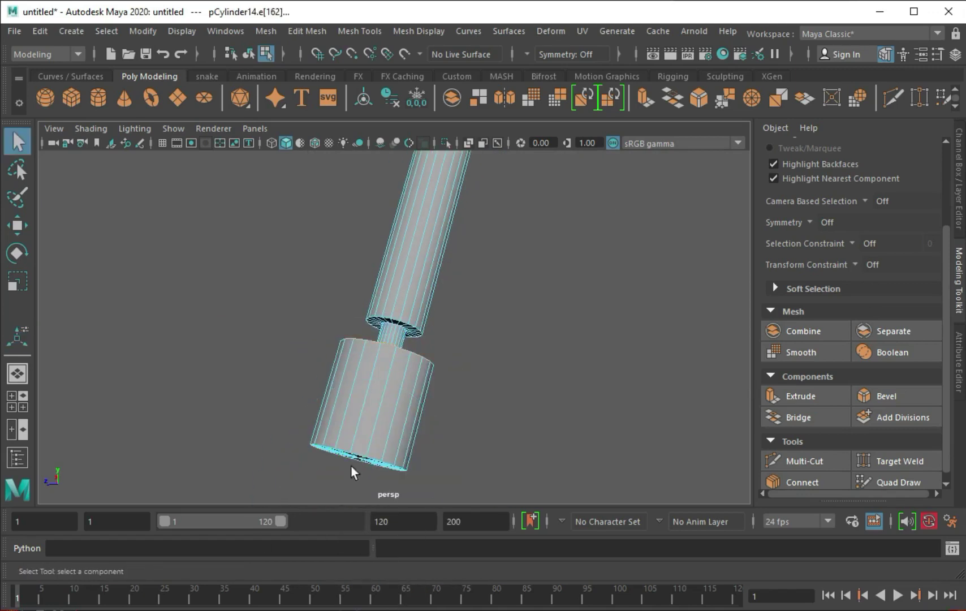
left_click(68, 201)
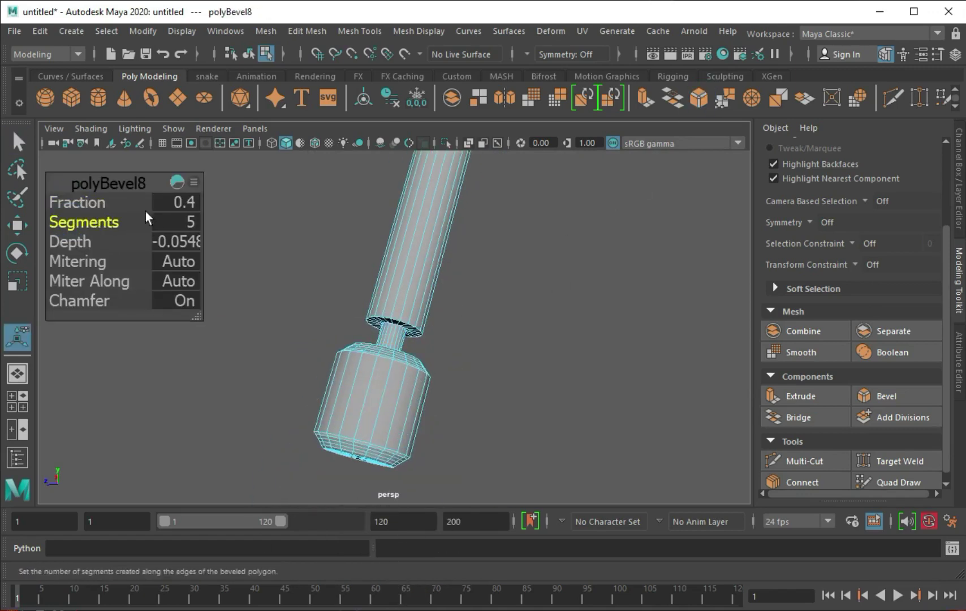
Insert extra edge loops along the table leg.
key("q")
left_click(360, 31)
left_click(374, 120)
left_click(407, 322)
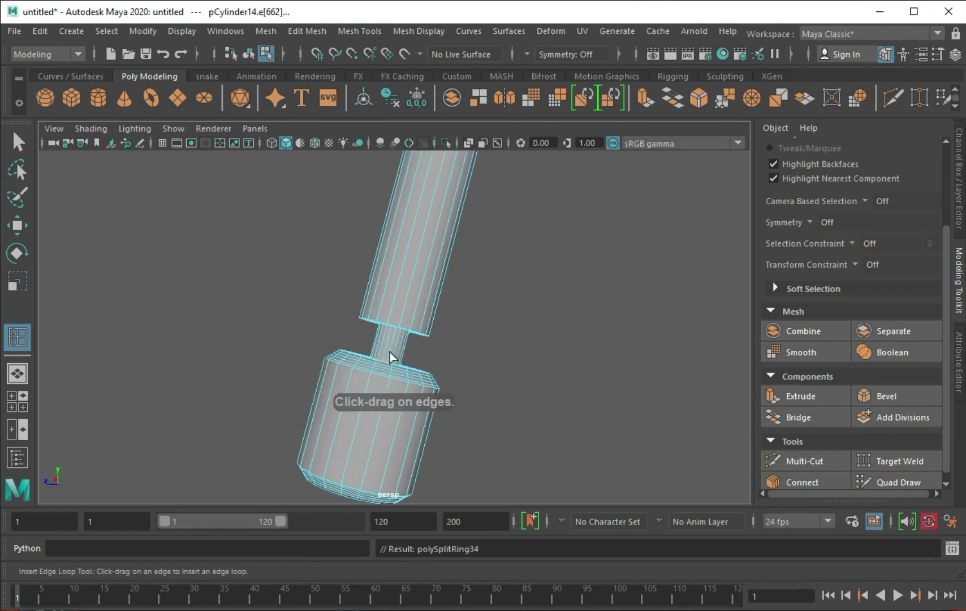
scroll(353, 476, "up", 5)
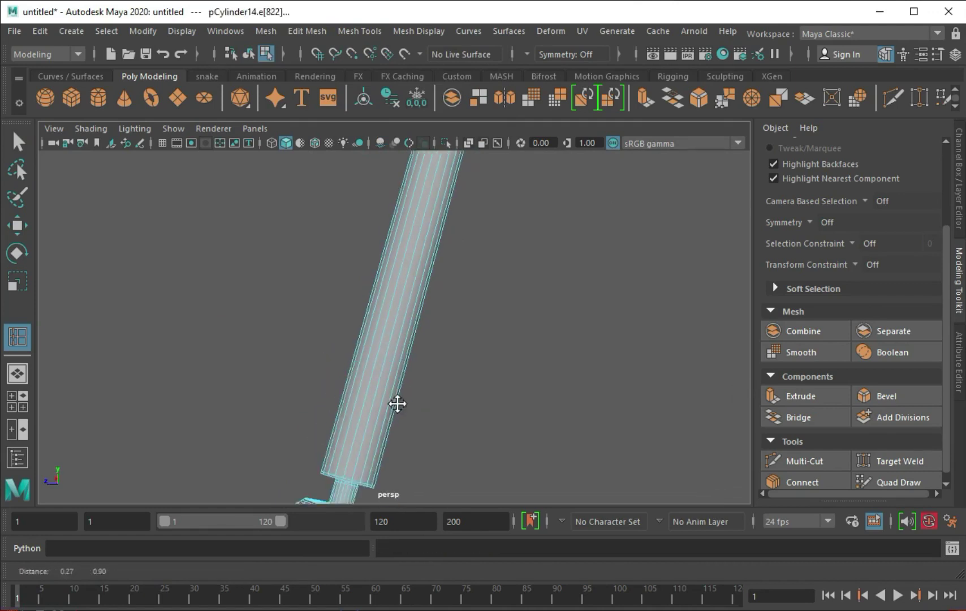
scroll(397, 403, "up", 5)
scroll(194, 422, "up", 1)
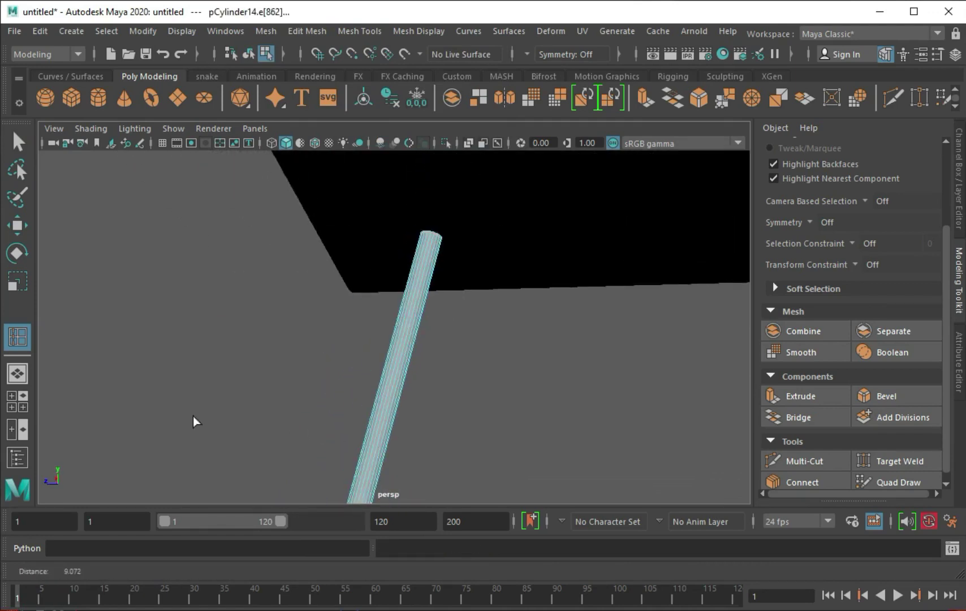
left_click(397, 340)
key("r")
key("space")
key("space")
Duplicate the leg, mirror the copy with Scale Z -1, and move it along X.
key("w")
key("F8")
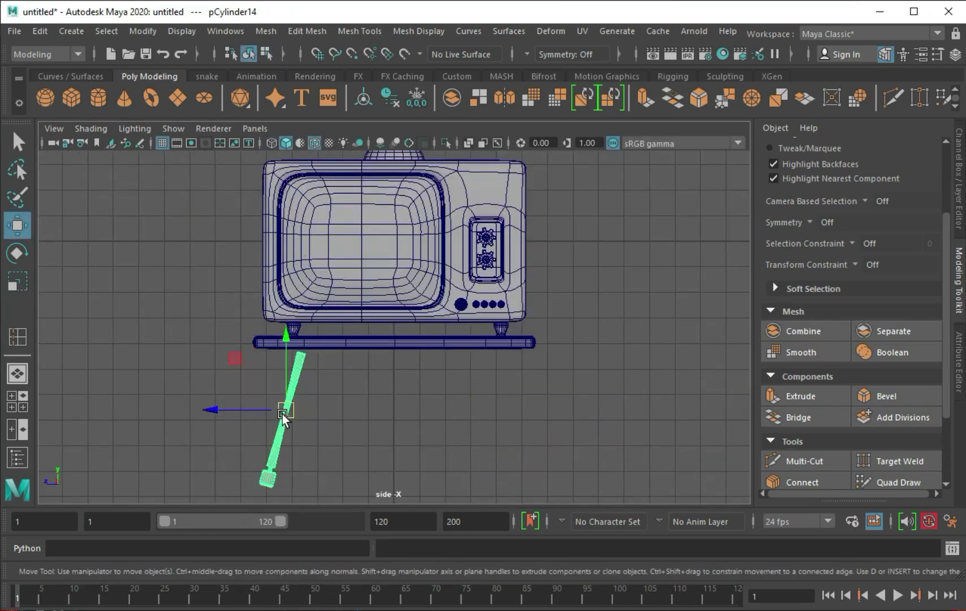
scroll(336, 390, "down", 2)
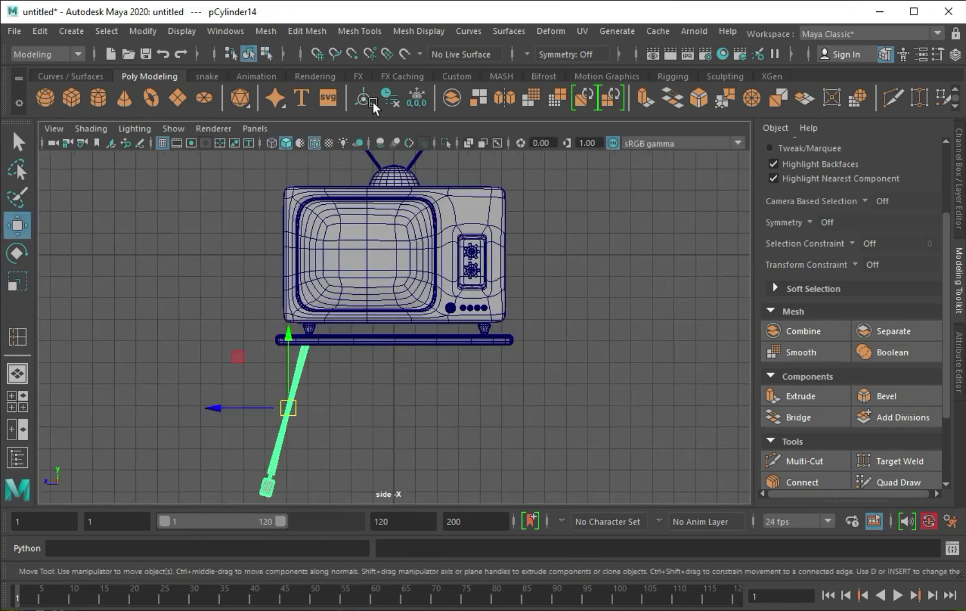
left_click_drag(207, 425, 284, 431, "shift")
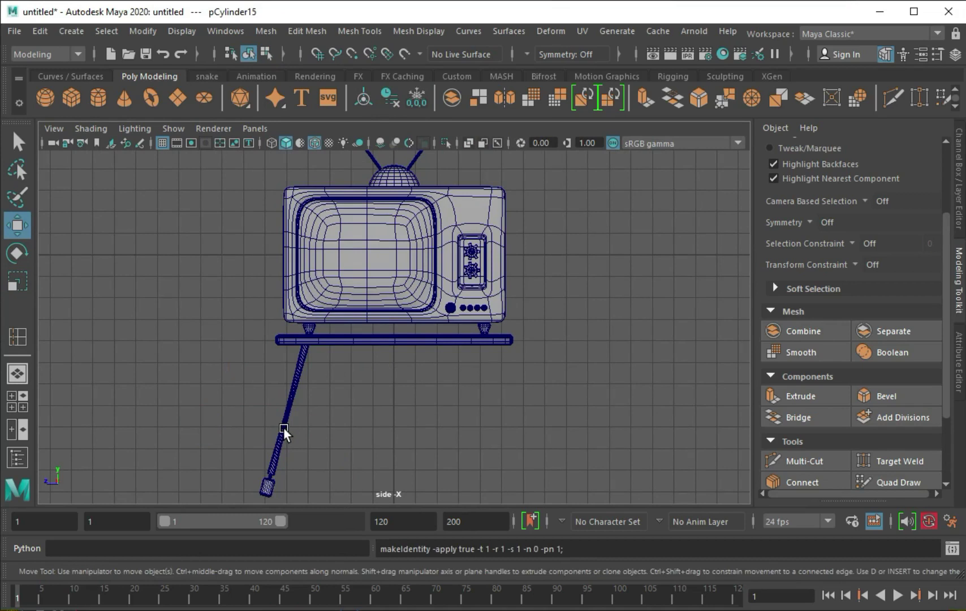
key("ctrl+1")
key("ctrl+1")
scroll(481, 269, "down", 3)
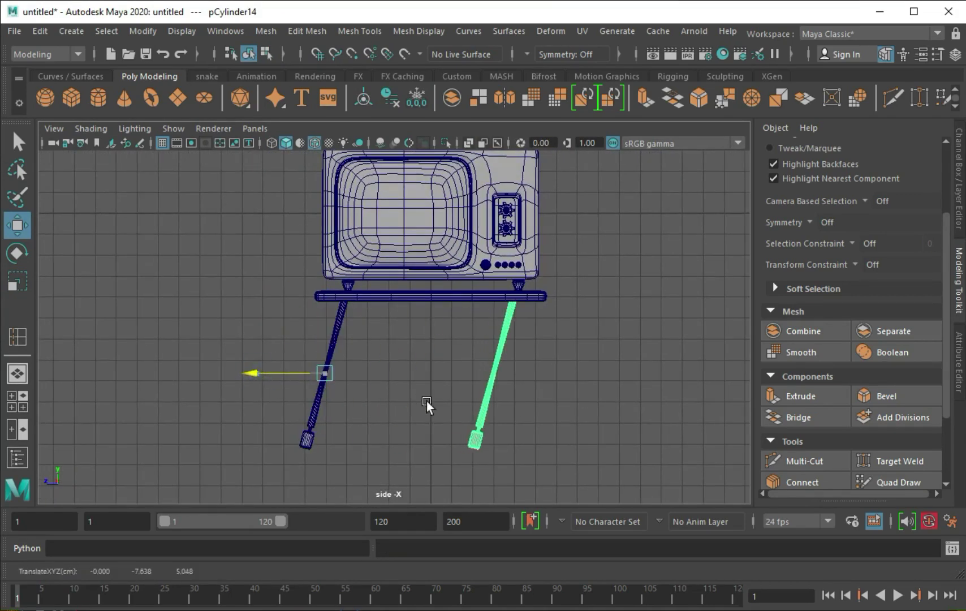
left_click(962, 196)
left_click(918, 268)
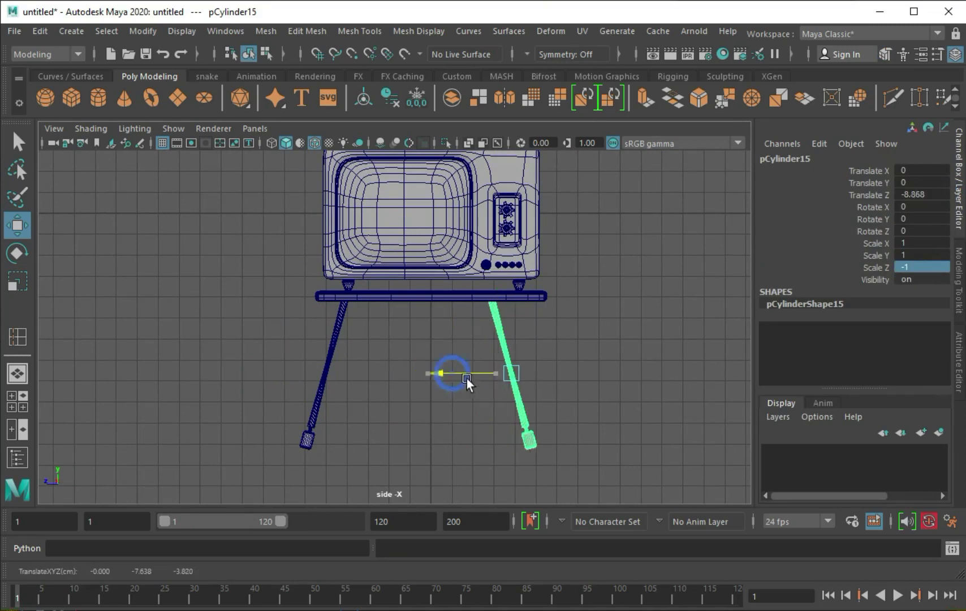
left_click_drag(436, 394, 470, 481)
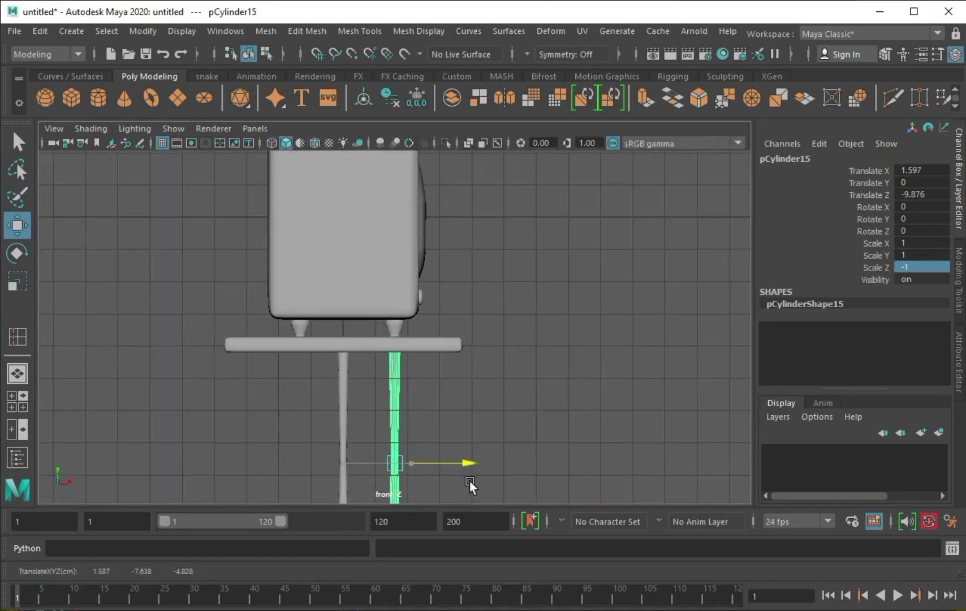
scroll(376, 401, "down", 2)
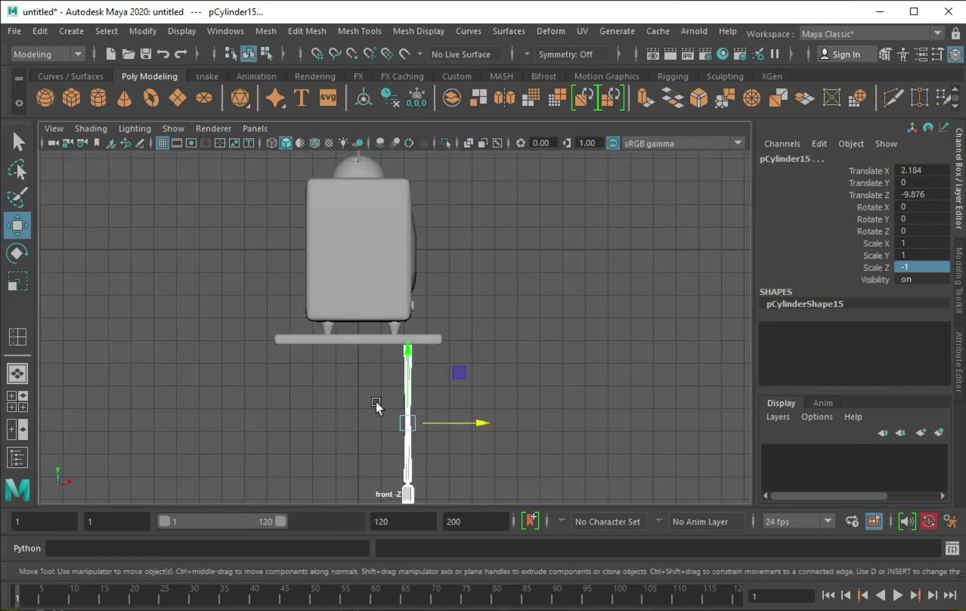
Combine the leg pair and duplicate it to the other side for four legs.
left_click(460, 100)
key("ctrl+d")
middle_click_drag(461, 403, 381, 425)
mouse_move(553, 261)
left_mouse_down("alt")
mouse_move(601, 307)
mouse_move(631, 289)
mouse_move(512, 264)
left_mouse_up("alt")
left_click(316, 317)
left_click(447, 266)
left_click(597, 278)
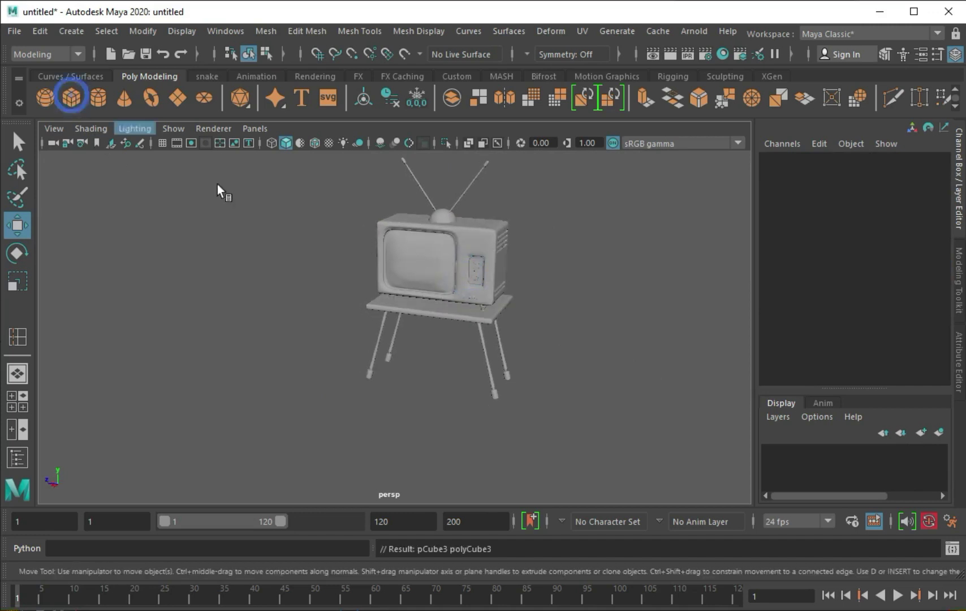
Move the new cube below the TV and stretch it into a long thin plank.
left_click_drag(455, 220, 458, 305)
mouse_move(401, 387)
left_mouse_down("alt")
mouse_move(360, 383)
mouse_move(357, 397)
left_mouse_up("alt")
mouse_move(424, 305)
left_mouse_down("alt")
mouse_move(418, 348)
mouse_move(339, 384)
left_mouse_up("alt")
Insert three edge loops along the plank with the Insert Edge Loop Tool.
key("y")
left_click(424, 435)
mouse_move(260, 415)
left_mouse_down("alt")
mouse_move(424, 435)
mouse_move(247, 328)
mouse_move(214, 403)
mouse_move(517, 405)
mouse_move(235, 403)
left_mouse_up("alt")
left_click(433, 447)
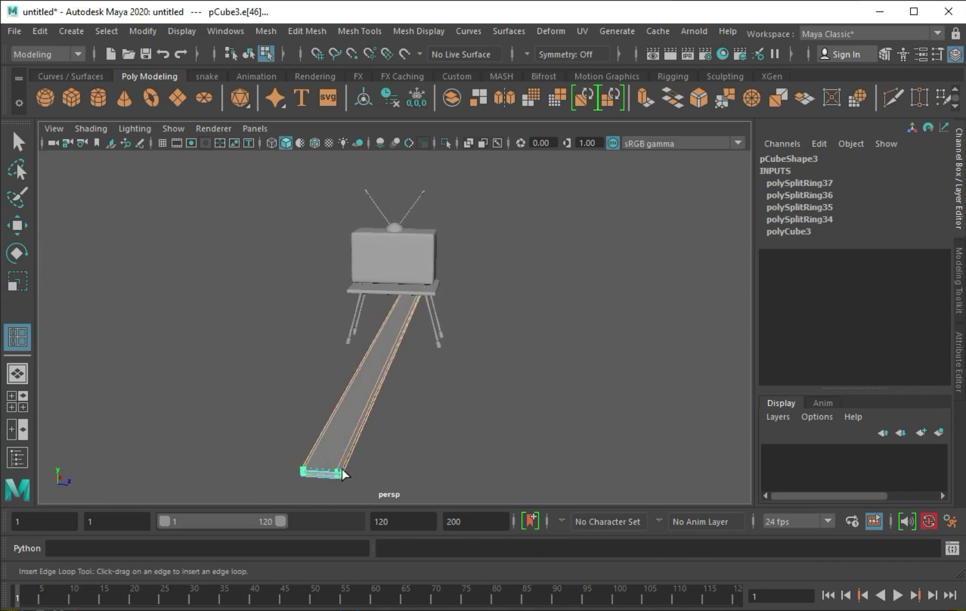
right_click_drag(360, 283, 424, 263)
left_click(412, 312)
mouse_move(412, 312)
left_mouse_down("alt")
mouse_move(437, 372)
mouse_move(419, 383)
mouse_move(439, 325)
left_mouse_up("alt")
Reselect the plank and add another edge loop near its end.
left_click(419, 383)
key("r")
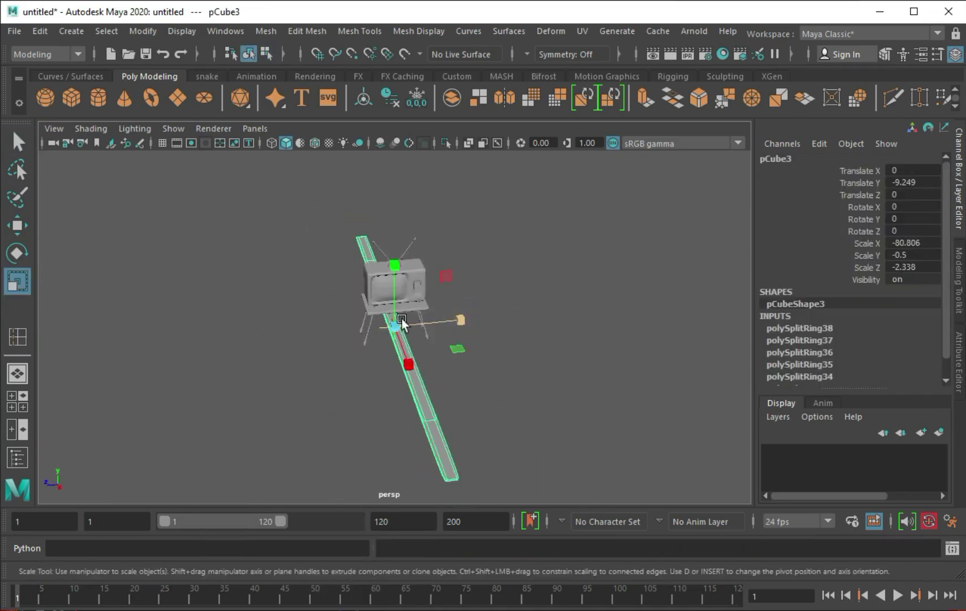
mouse_move(351, 328)
left_mouse_down("alt")
mouse_move(289, 361)
mouse_move(295, 427)
left_mouse_up("alt")
key("y")
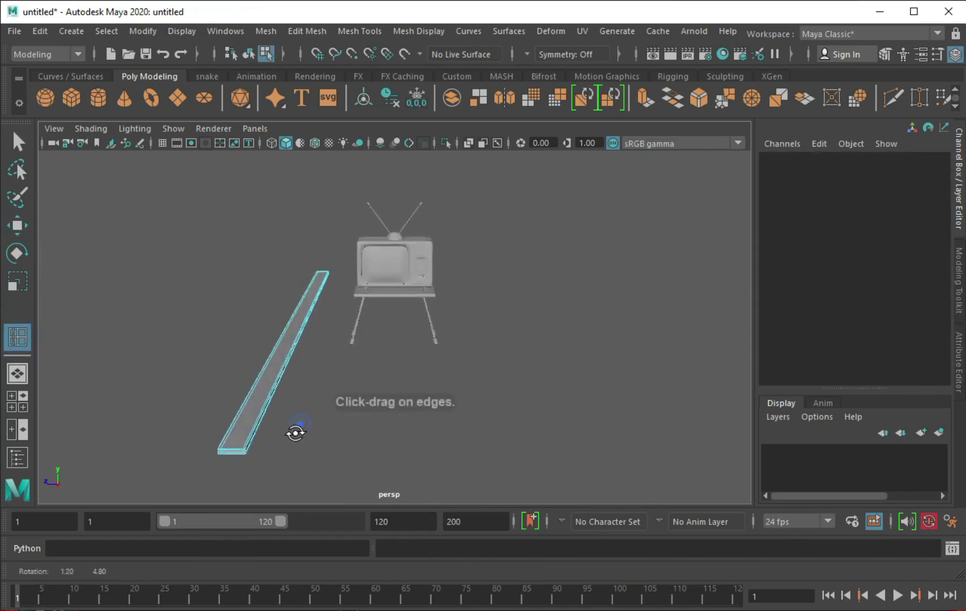
mouse_move(215, 459)
left_mouse_down("alt")
mouse_move(312, 415)
mouse_move(210, 449)
left_mouse_up("alt")
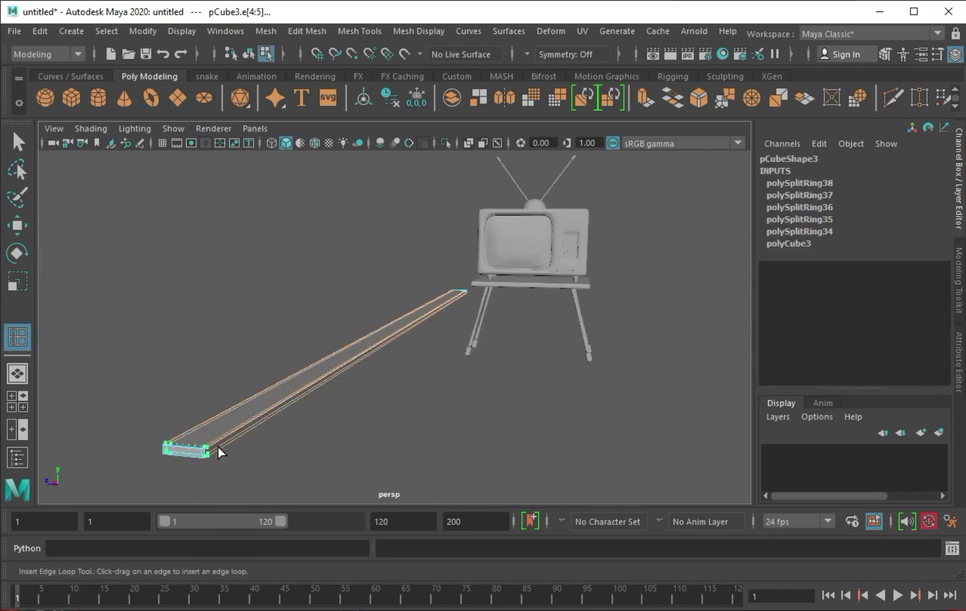
left_click(218, 446)
key("q")
Shift-drag the plank to clone a copy alongside it.
right_click_drag(216, 285, 285, 364)
left_click(404, 413)
left_click_drag(409, 416, 398, 312, "alt")
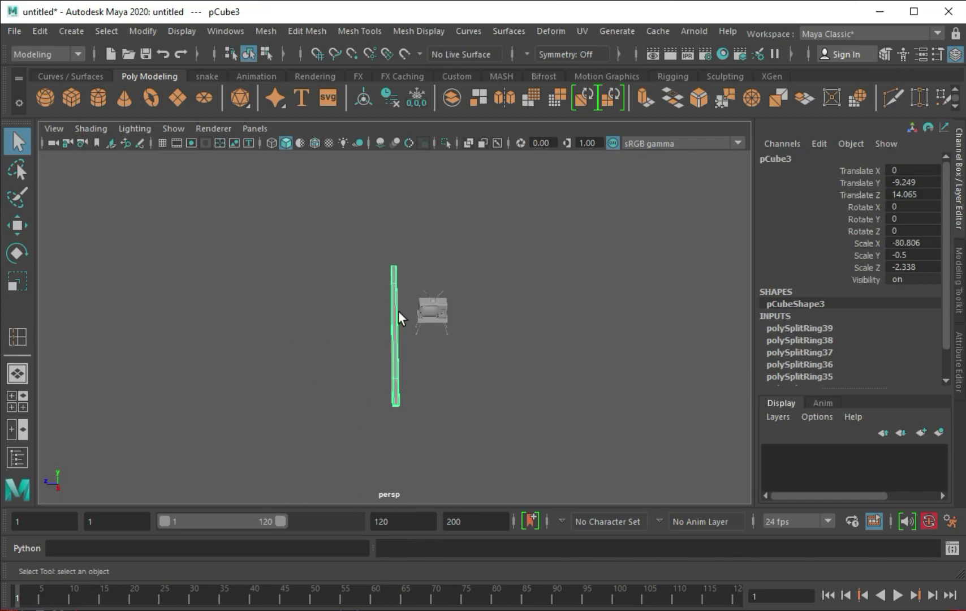
key("w")
left_click_drag(329, 334, 317, 334, "shift")
In side view, nudge the plank copy along Z and clone more planks beside it.
left_click_drag(378, 390, 255, 331, "alt")
key("space")
key("space")
scroll(521, 408, "down", 5)
left_click_drag(370, 337, 397, 348)
scroll(398, 348, "up", 5)
left_click_drag(345, 328, 379, 358, "shift")
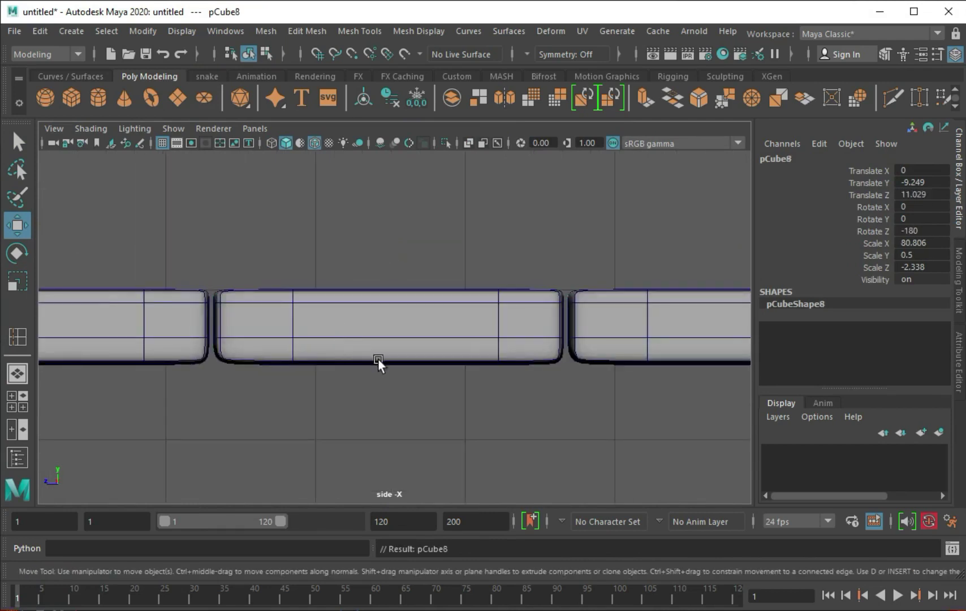
key("space")
key("space")
Use Shift+D three times to add more planks in the row.
key("shift+d")
key("shift+d")
key("shift+d")
key("shift+d")
key("shift+d")
key("shift+d")
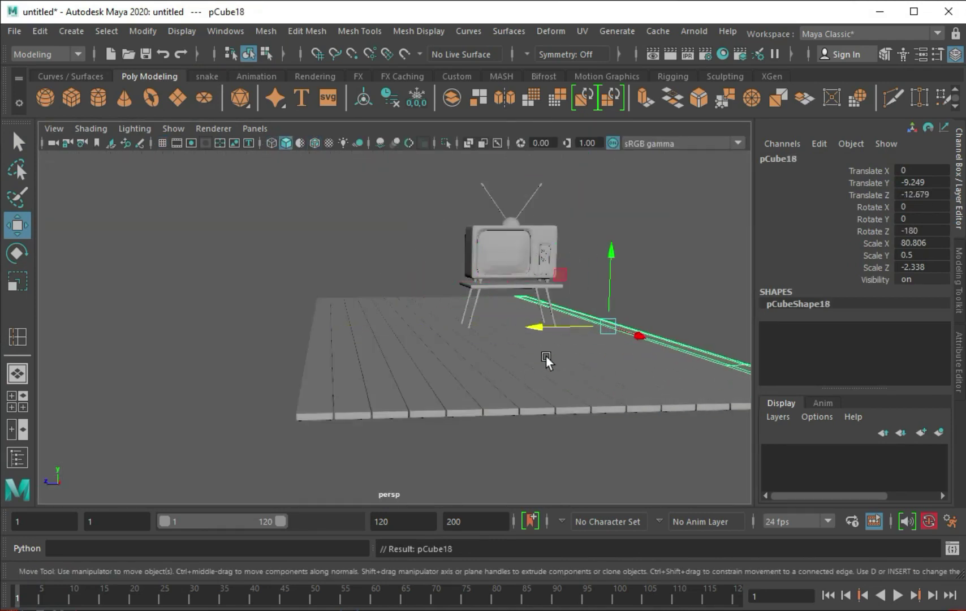
key("shift+d")
scroll(466, 353, "down", 2)
key("shift+d")
key("shift+d")
key("shift+d")
key("shift+d")
key("shift+d")
key("shift+d")
key("shift+d")
scroll(522, 334, "down", 2)
left_click_drag(522, 335, 416, 373, "alt")
Marquee-select all the planks and combine them into a single floor mesh.
left_click_drag(506, 278, 687, 599)
scroll(395, 339, "down", 2)
left_click(451, 98)
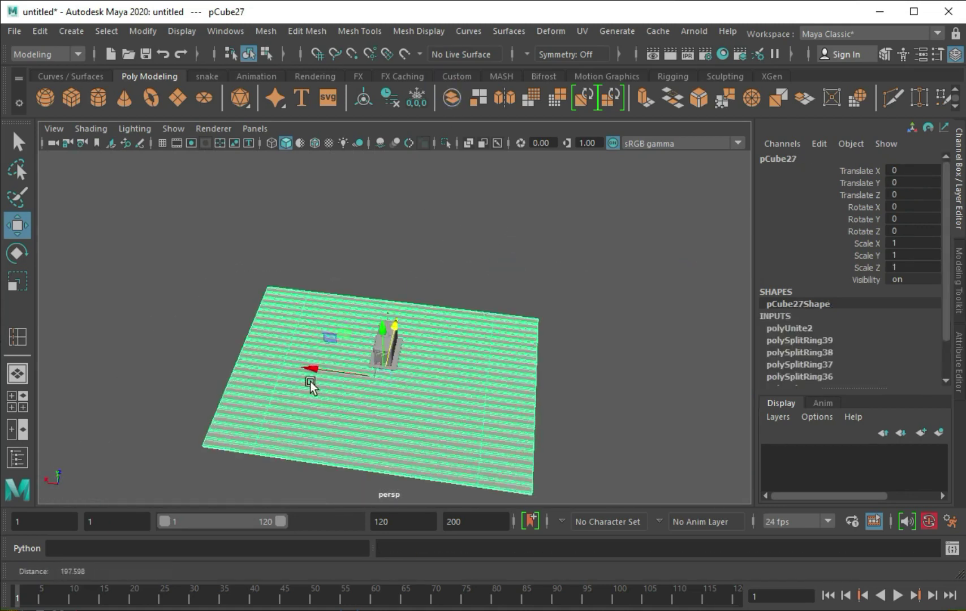
key("r")
left_click_drag(312, 384, 537, 383, "alt")
left_click(690, 416)
mouse_move(689, 416)
left_mouse_down("alt")
mouse_move(588, 321)
mouse_move(411, 365)
mouse_move(360, 346)
left_mouse_up("alt")
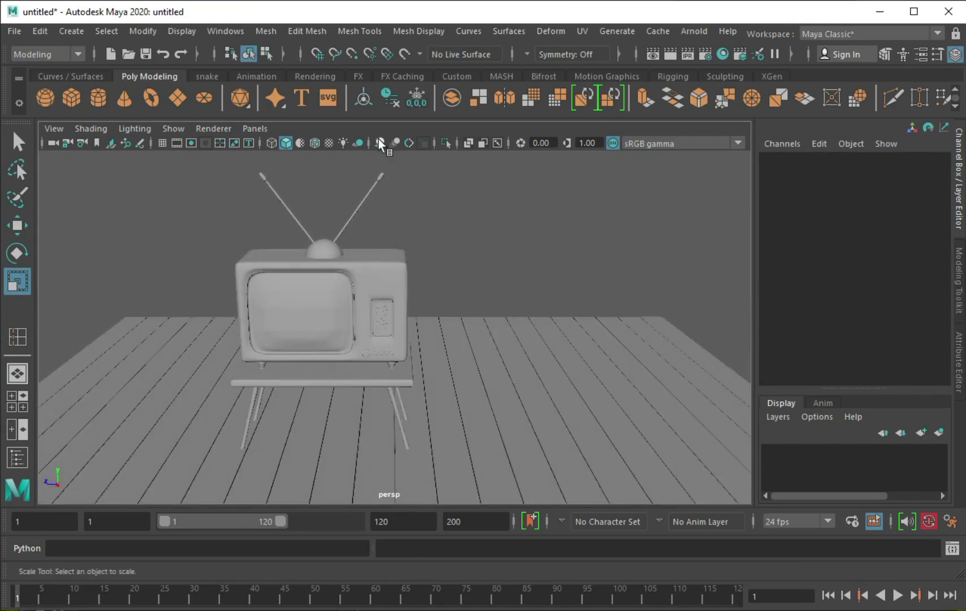
Turn on wireframe-on-shaded, then select a TV screen face and grow the selection.
left_click(314, 143)
left_click_drag(459, 275, 362, 320, "alt")
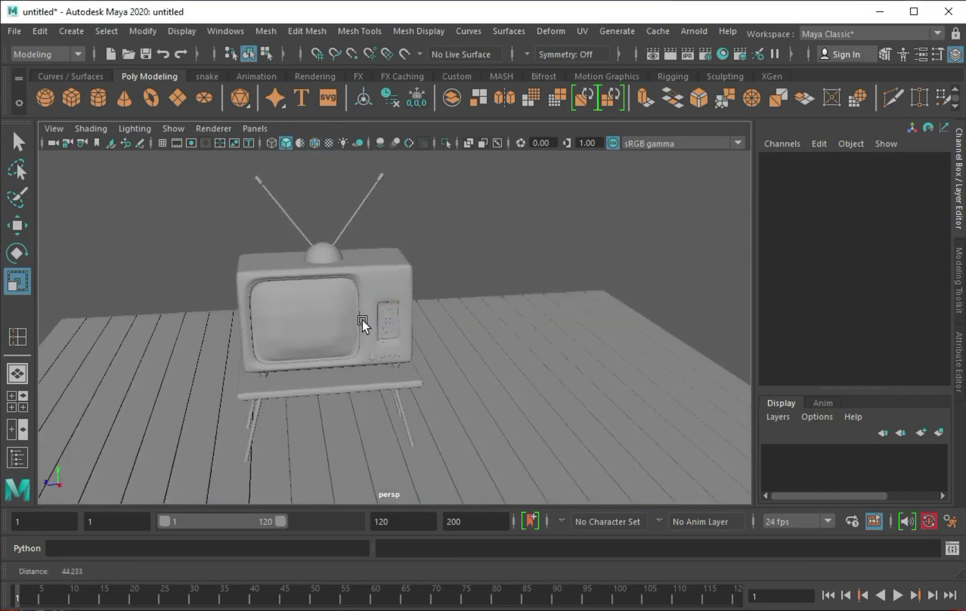
scroll(361, 320, "up", 3)
left_click(285, 324)
key("F11")
left_click(221, 328)
key("shift+period")
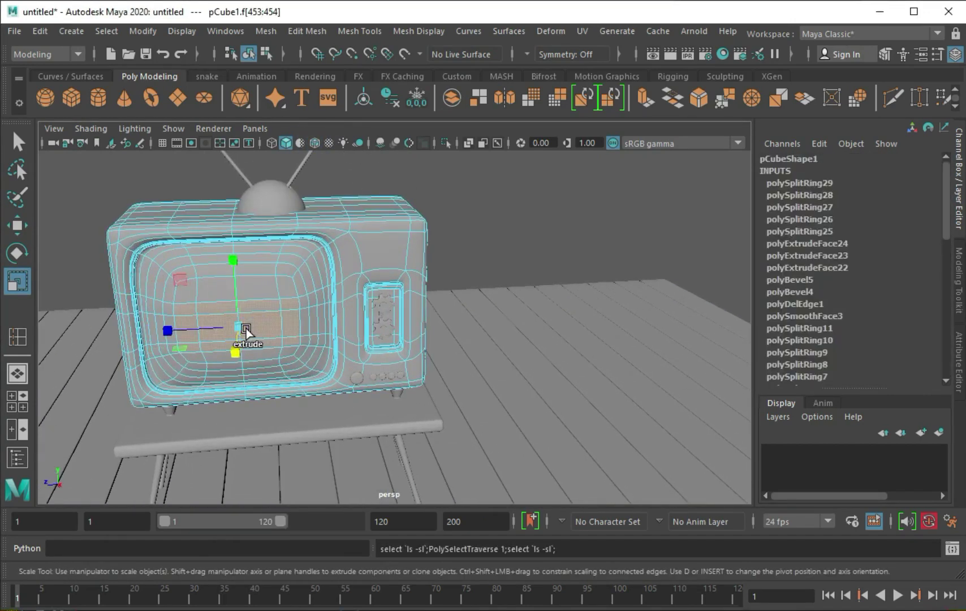
key("f")
left_click_drag(355, 392, 471, 289, "alt")
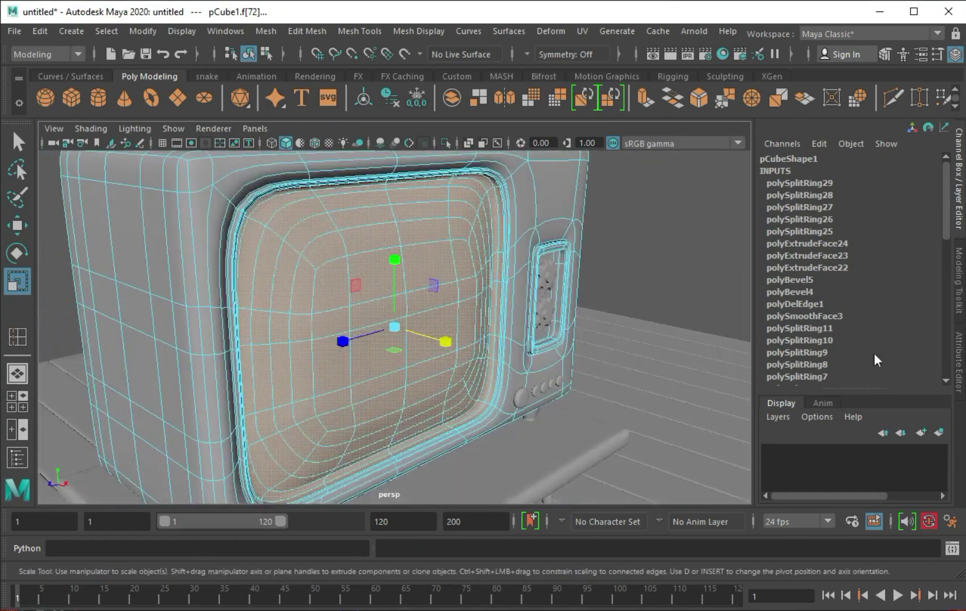
Apply Smooth to the TV mesh from the Modeling Toolkit.
left_click(885, 54)
left_click(818, 355)
left_click_drag(405, 335, 334, 263, "alt")
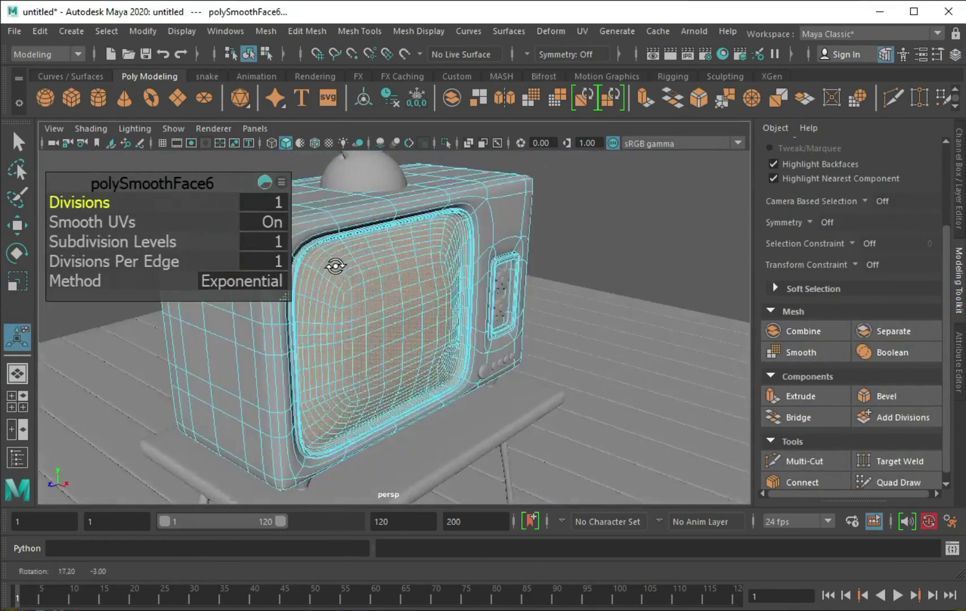
right_click_drag(545, 178, 547, 244)
right_click_drag(557, 574, 529, 334)
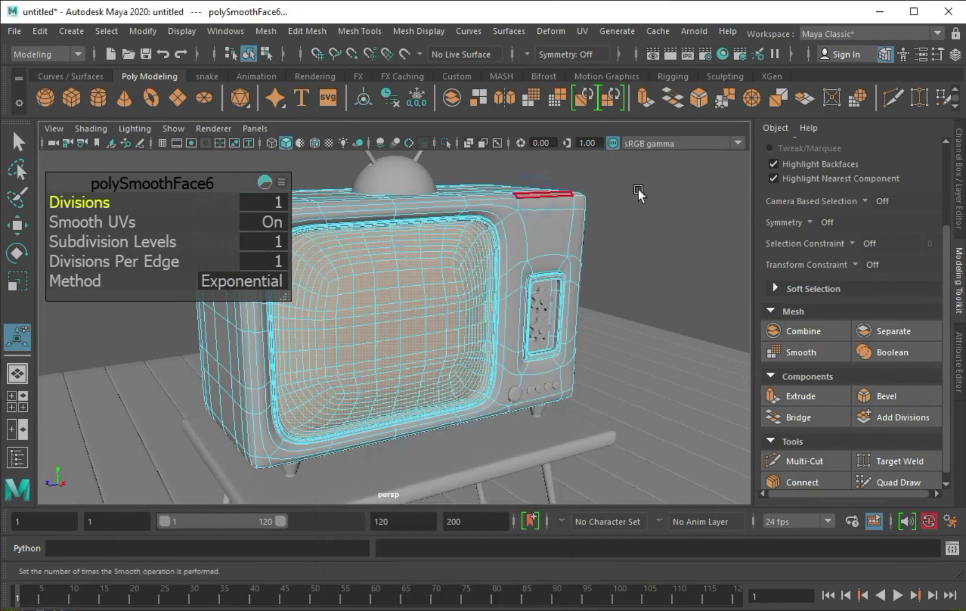
mouse_move(578, 291)
left_mouse_down("alt")
mouse_move(518, 242)
mouse_move(396, 328)
left_mouse_up("alt")
Select a single screen face and invert the face selection.
left_click(386, 328)
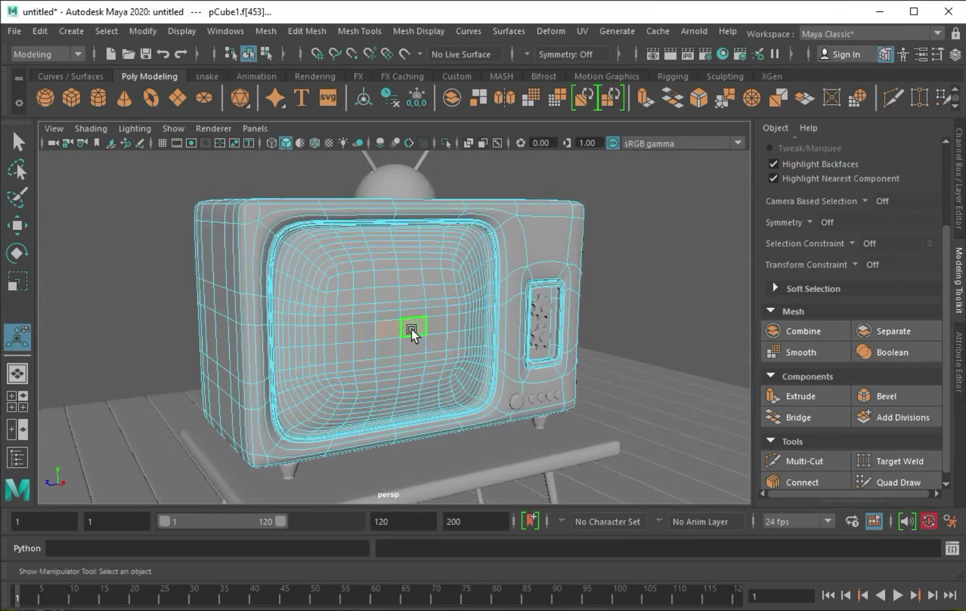
scroll(396, 345, "up", 3)
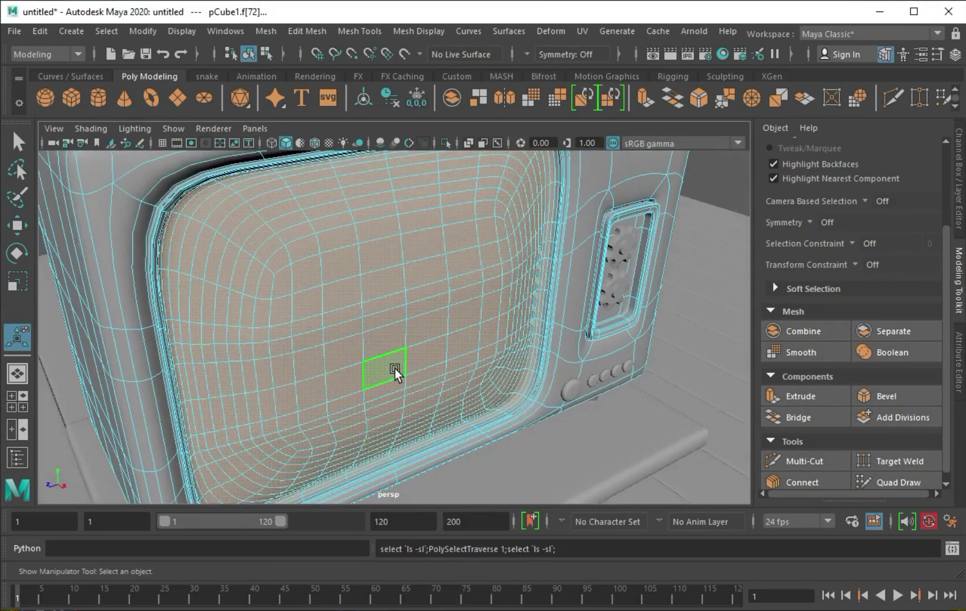
scroll(577, 209, "down", 4)
key("ctrl+shift+i")
left_click_drag(606, 300, 489, 278, "alt")
scroll(557, 329, "up", 5)
mouse_move(556, 330)
left_mouse_down("alt")
mouse_move(541, 341)
mouse_move(481, 339)
left_mouse_up("alt")
scroll(481, 338, "down", 2)
scroll(494, 290, "down", 5)
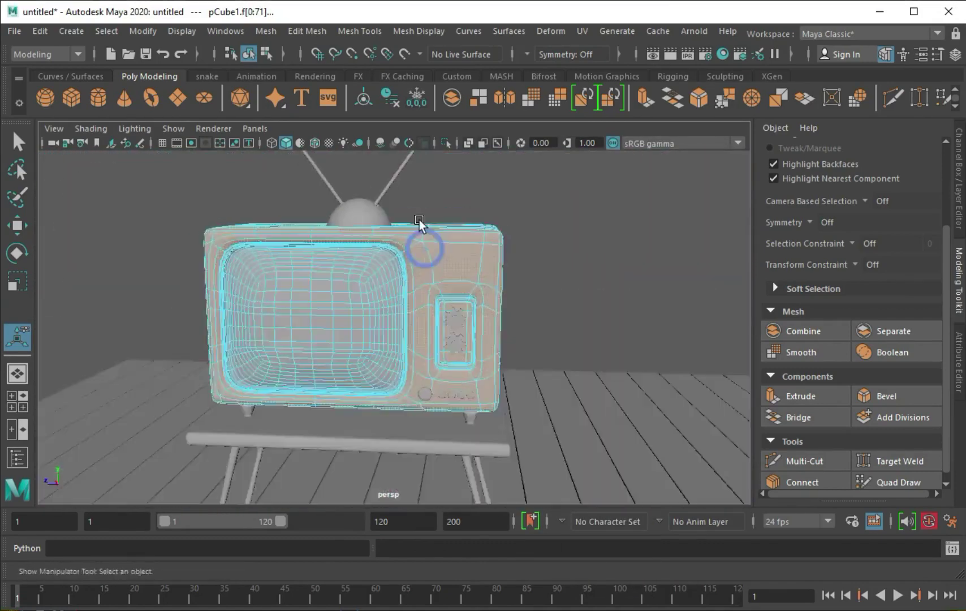
right_click_drag(412, 162, 418, 209)
left_click(395, 315)
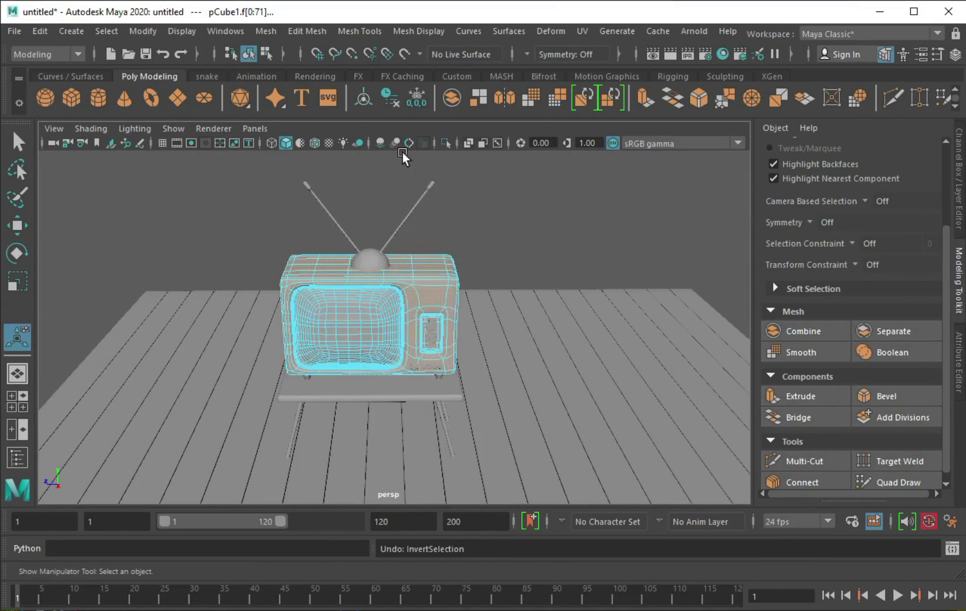
Assign a new aiStandardSurface material to the selected TV faces.
right_click_drag(373, 317, 416, 497)
left_click(362, 315)
left_click(463, 272)
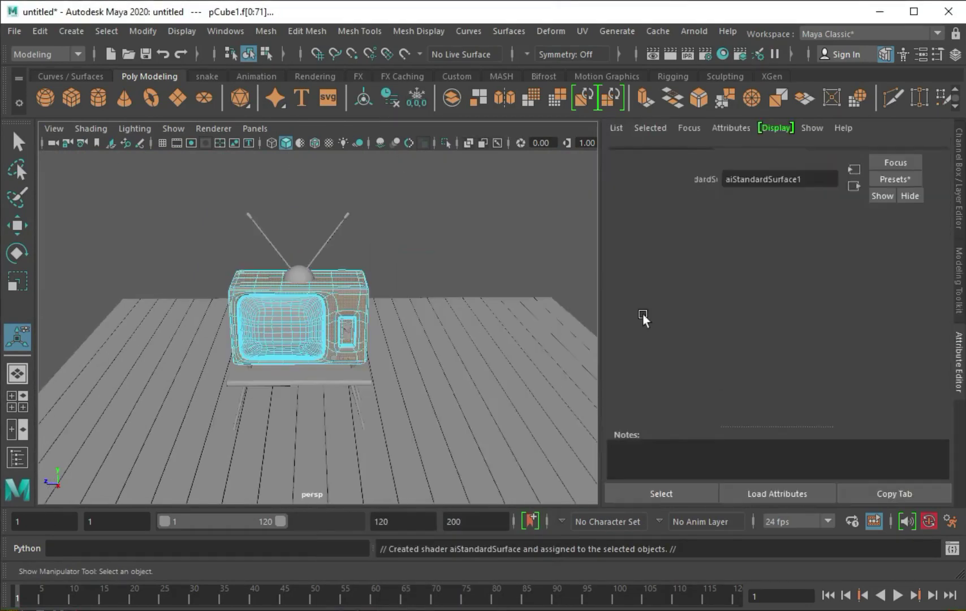
key("F8")
key("q")
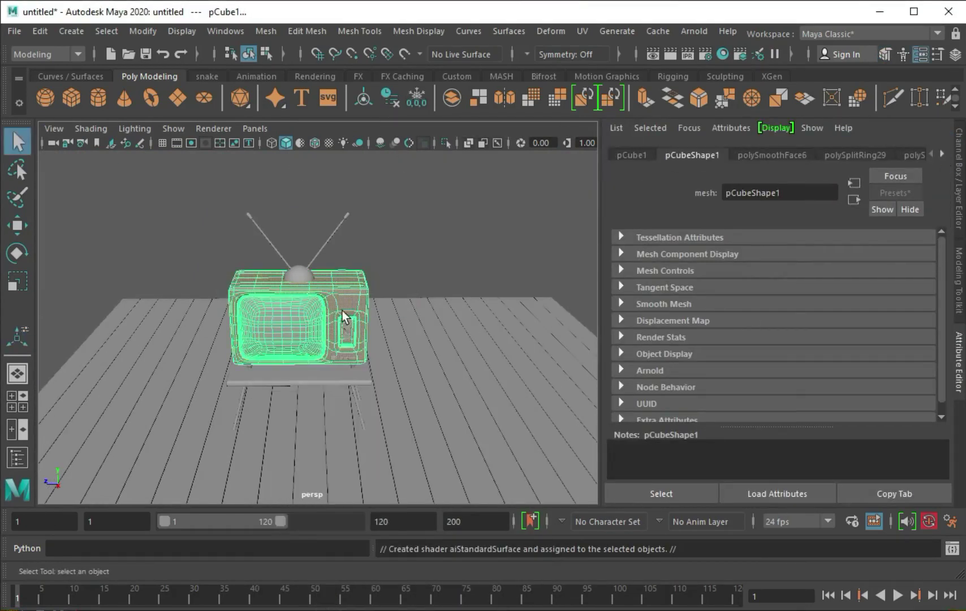
Assign another new aiStandardSurface material to the TV screen faces.
right_click_drag(326, 290, 325, 310)
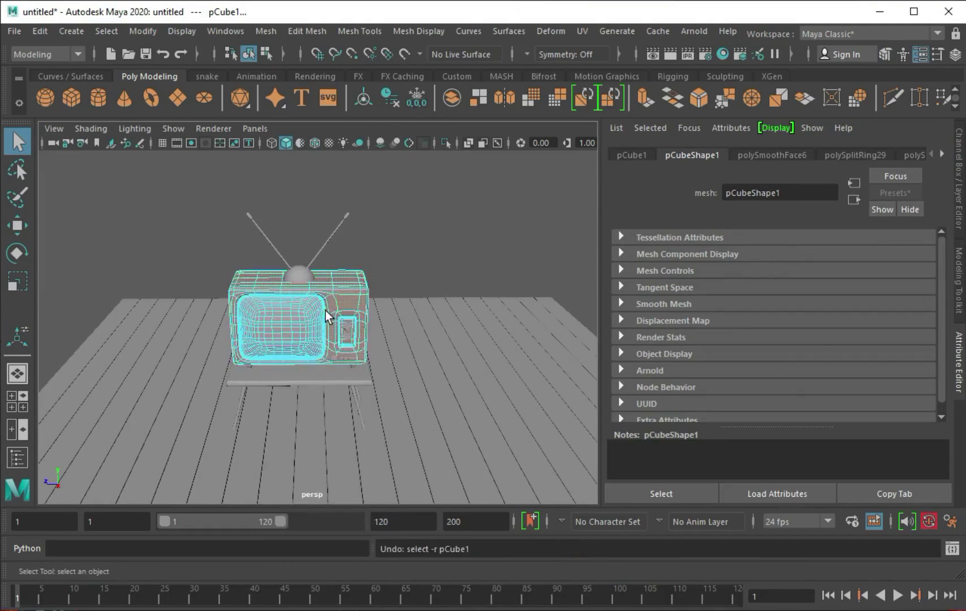
left_click(325, 310)
key("f")
mouse_move(381, 294)
right_mouse_down("alt")
mouse_move(351, 252)
mouse_move(345, 441)
right_mouse_up("alt")
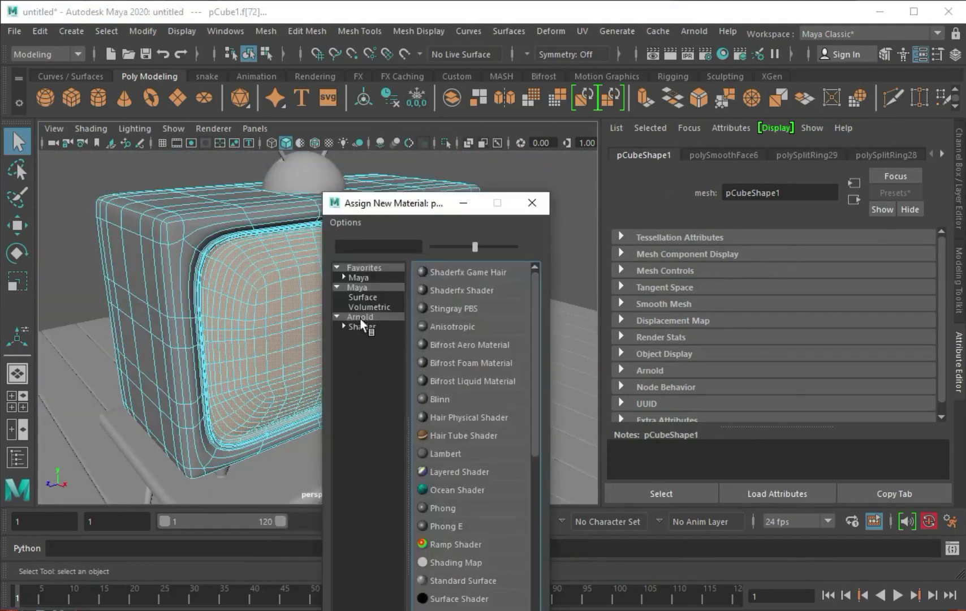
left_click(360, 317)
left_click(498, 488)
left_click(895, 192)
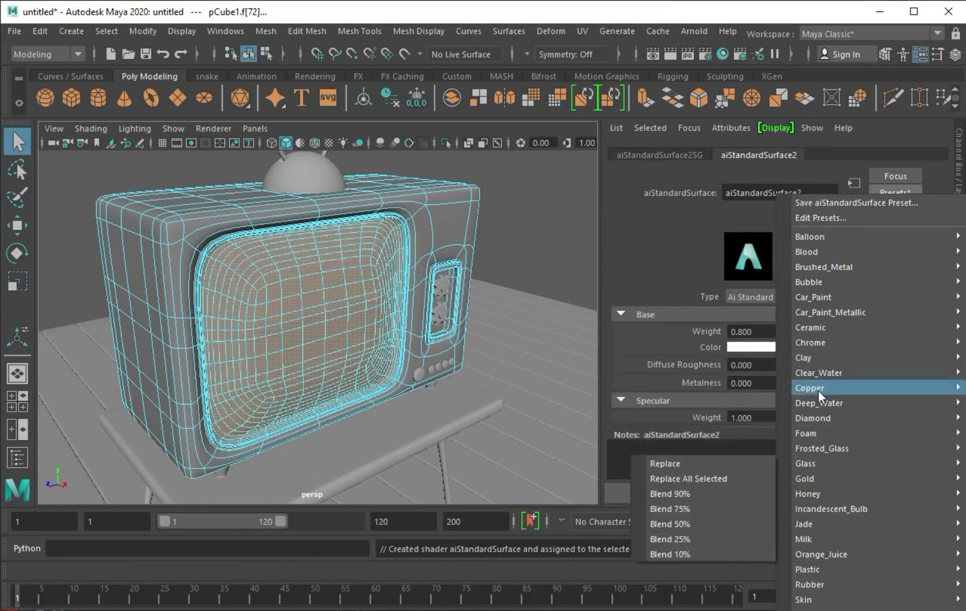
key("Escape")
Review the screen material's base colour settings, then view the whole TV.
left_click(774, 346)
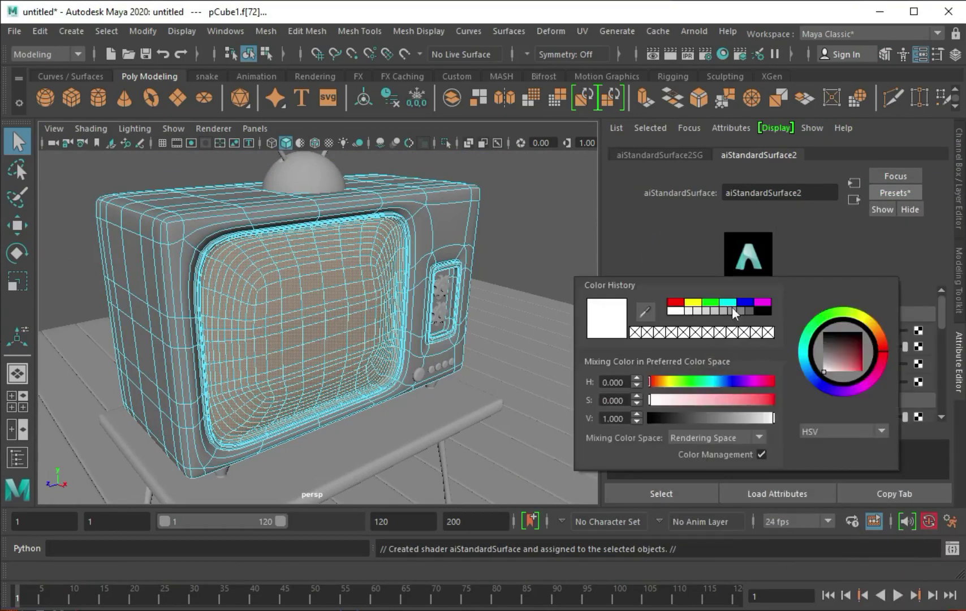
scroll(839, 345, "down", 2)
scroll(809, 378, "down", 2)
scroll(826, 390, "down", 2)
scroll(792, 340, "up", 4)
scroll(820, 339, "up", 1)
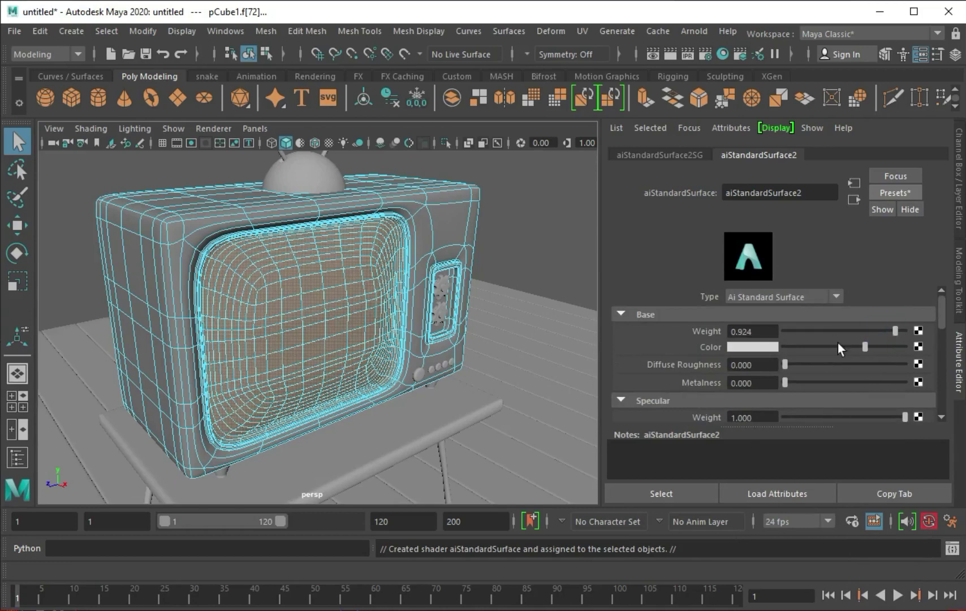
scroll(838, 347, "down", 1)
mouse_move(548, 287)
right_mouse_down("alt")
mouse_move(494, 211)
mouse_move(355, 258)
right_mouse_up("alt")
Tint the TV body's aiStandardSurface1 material magenta pink.
left_click(493, 210)
right_click_drag(308, 282, 379, 261)
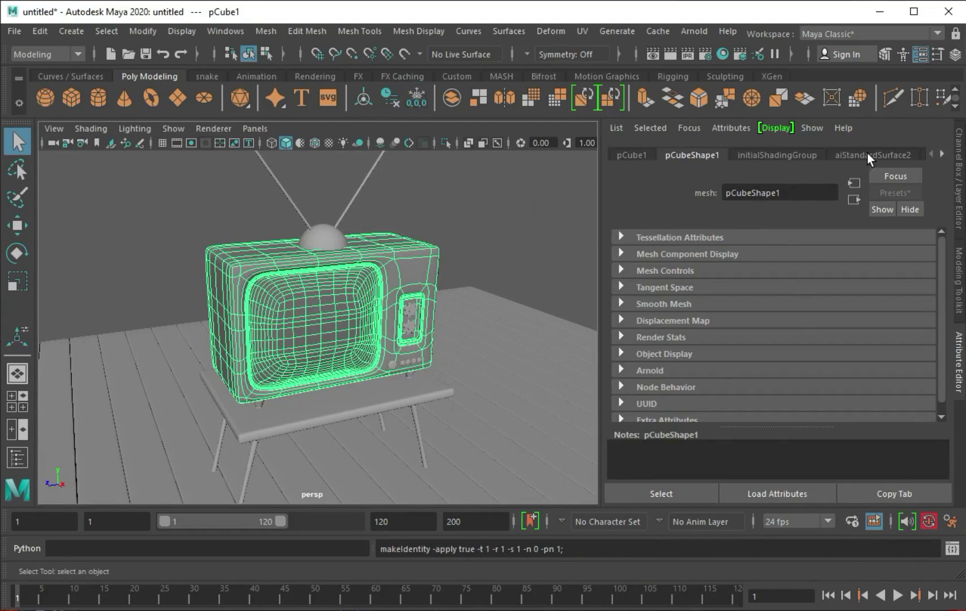
left_click(867, 154)
scroll(770, 346, "up", 1)
left_click(770, 345)
mouse_move(758, 388)
left_mouse_down()
mouse_move(795, 387)
mouse_move(787, 393)
left_mouse_up()
left_click(440, 336)
Give the dome atop the TV a new black aiStandardSurface material.
mouse_move(440, 336)
left_mouse_down("alt")
mouse_move(398, 335)
mouse_move(447, 328)
left_mouse_up("alt")
scroll(415, 327, "down", 2)
left_click(345, 232)
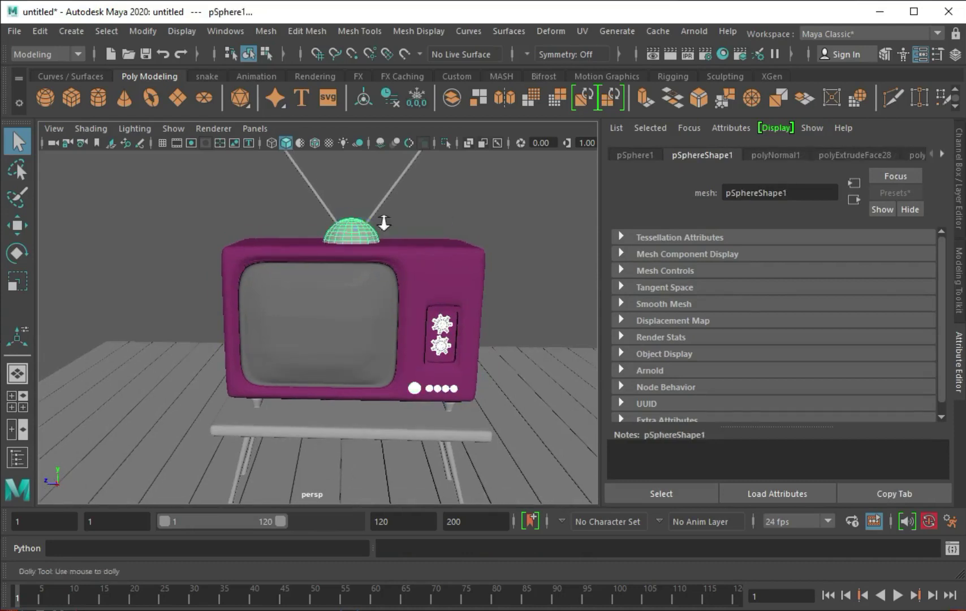
scroll(345, 232, "down", 2)
right_click_drag(393, 189, 394, 540)
left_click(457, 425)
left_click(775, 346)
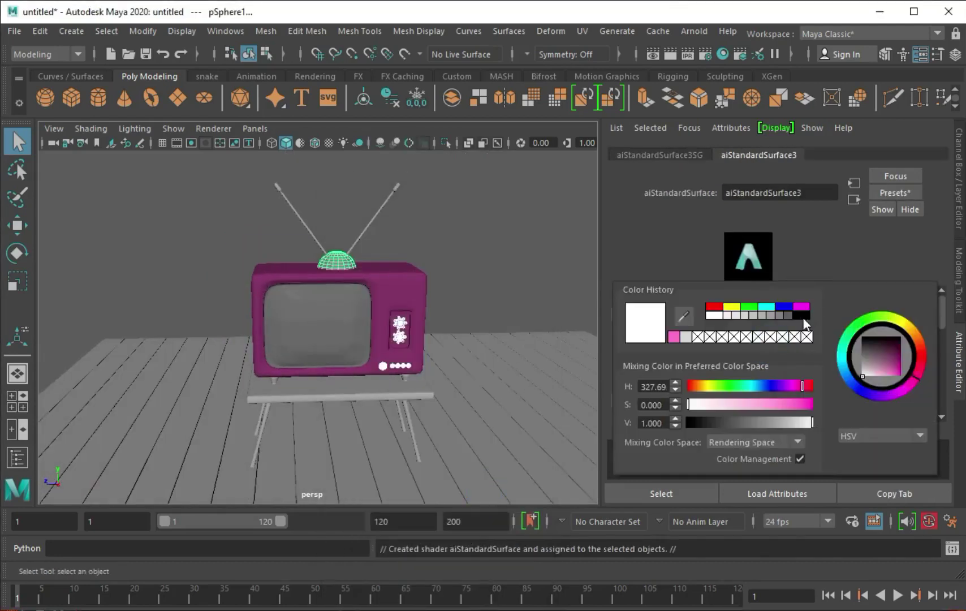
left_click(806, 324)
left_click(515, 261)
Assign a new aiStandardSurface with the Chrome preset to the antenna and legs.
left_click(300, 217)
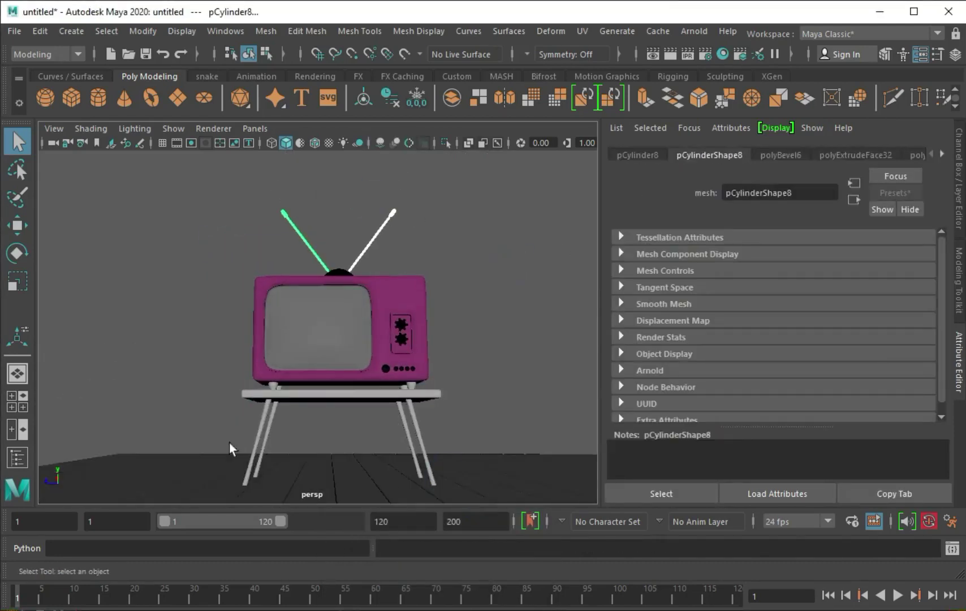
left_click(252, 447)
right_click_drag(399, 189, 396, 542)
left_click(374, 320)
left_click(461, 490)
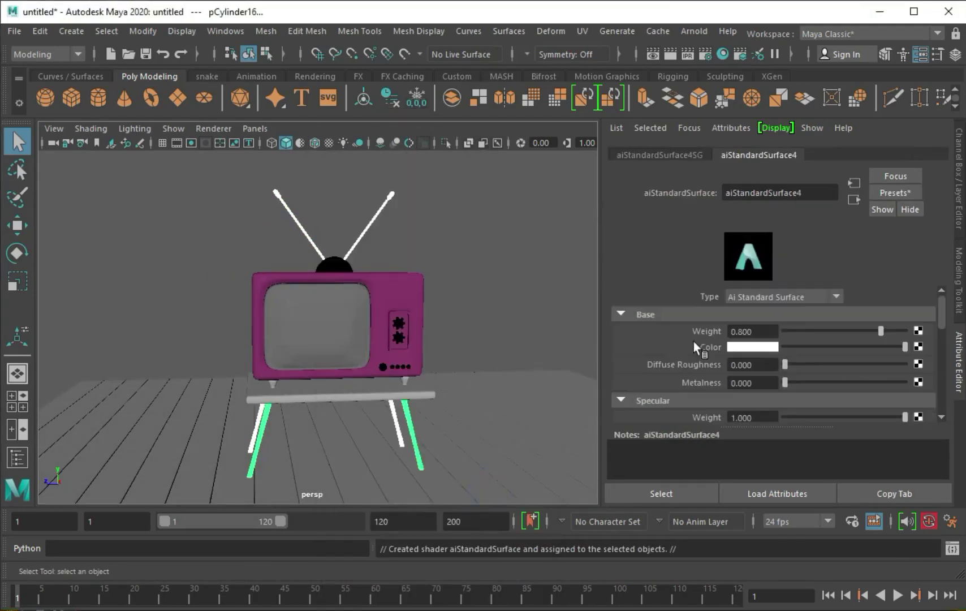
left_click(873, 193)
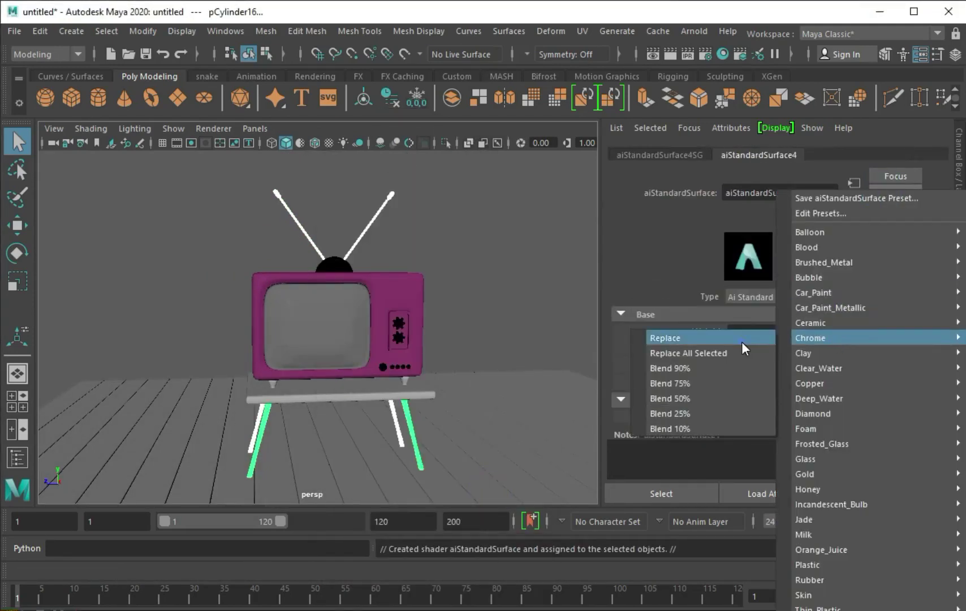
left_click(741, 341)
Change the screen's aiStandardSurface2 shader type to Blinn.
left_click(330, 314)
left_click(787, 156)
left_click(836, 296)
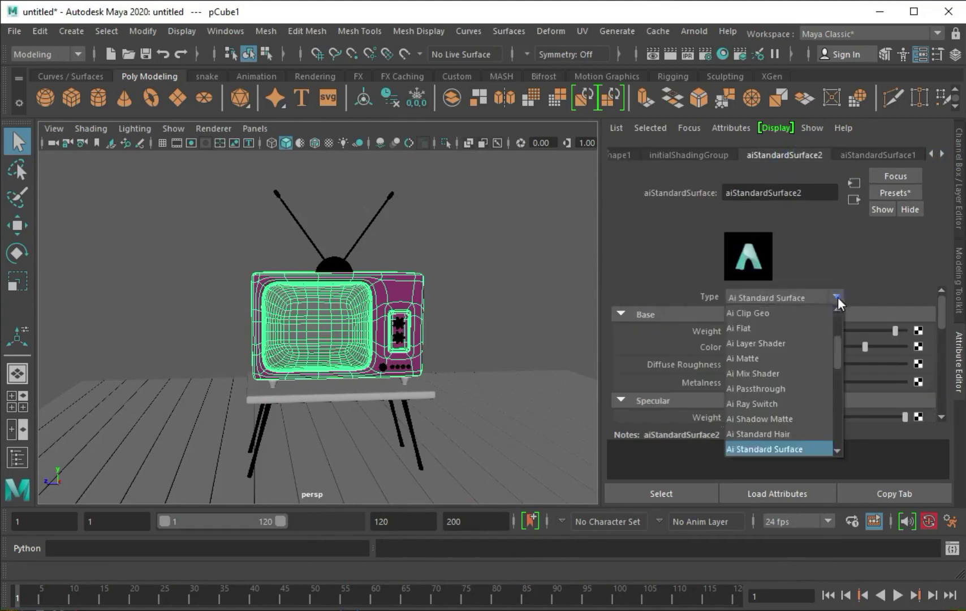
scroll(789, 374, "up", 3)
scroll(770, 343, "up", 3)
scroll(777, 335, "up", 3)
left_click(349, 313)
left_click(780, 297)
left_click(764, 418)
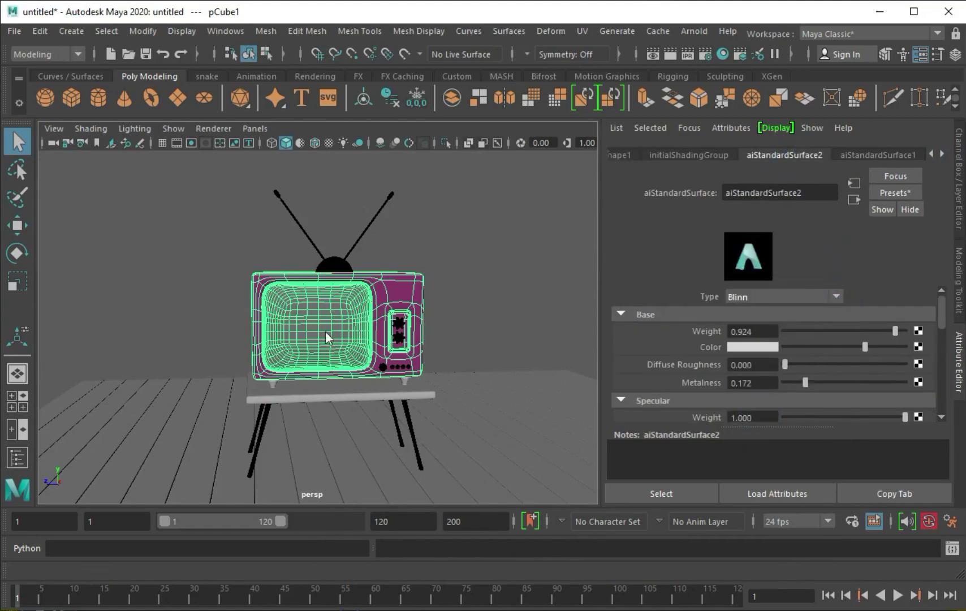
Select the tabletop mesh and apply Smooth at 1 division.
left_click(411, 264)
left_click_drag(411, 265, 399, 345, "alt")
scroll(341, 335, "up", 3)
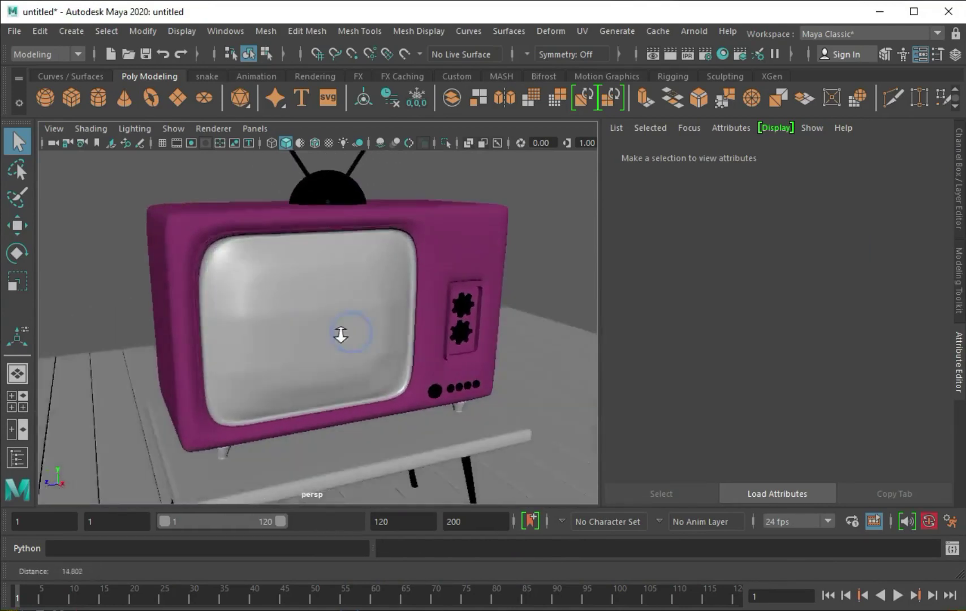
left_click(284, 308)
scroll(284, 309, "up", 3)
scroll(351, 304, "down", 5)
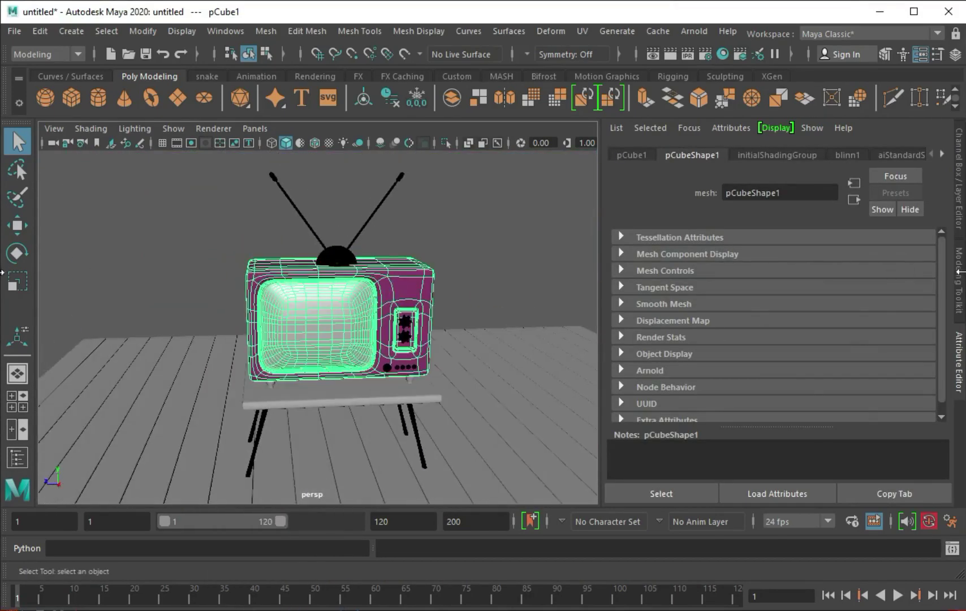
left_click(959, 280)
left_click(797, 352)
scroll(308, 308, "down", 3)
Assign a new brown Arnold aiStandardSurface material to the tabletop.
left_click(407, 373)
key("g")
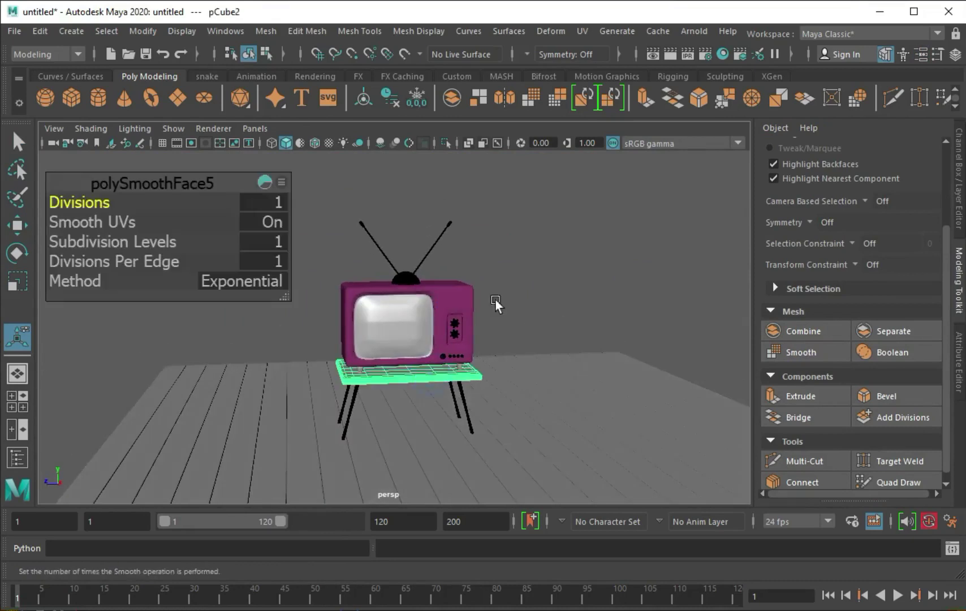
right_click_drag(495, 303, 475, 554)
left_click(382, 317)
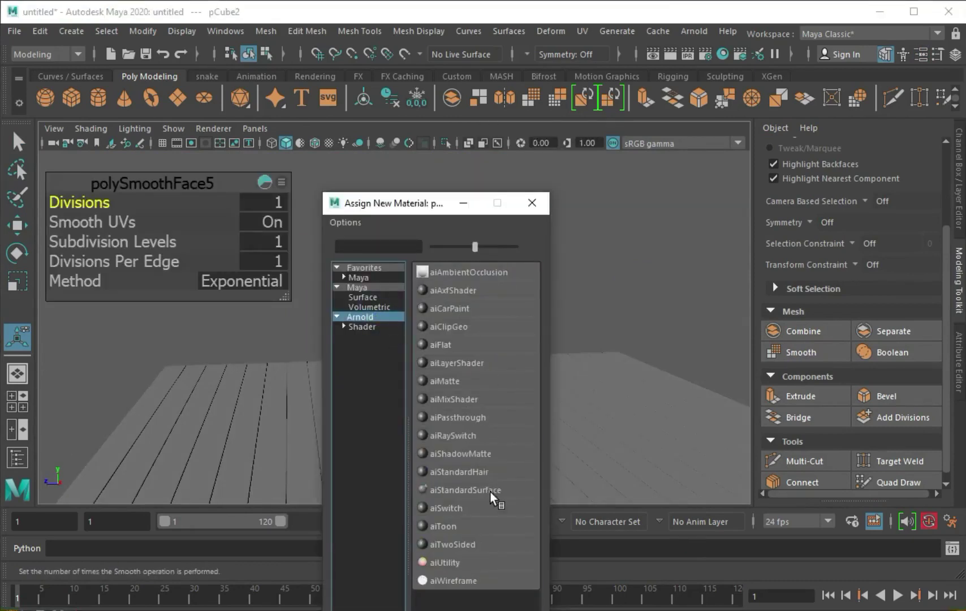
left_click(491, 490)
left_click(758, 344)
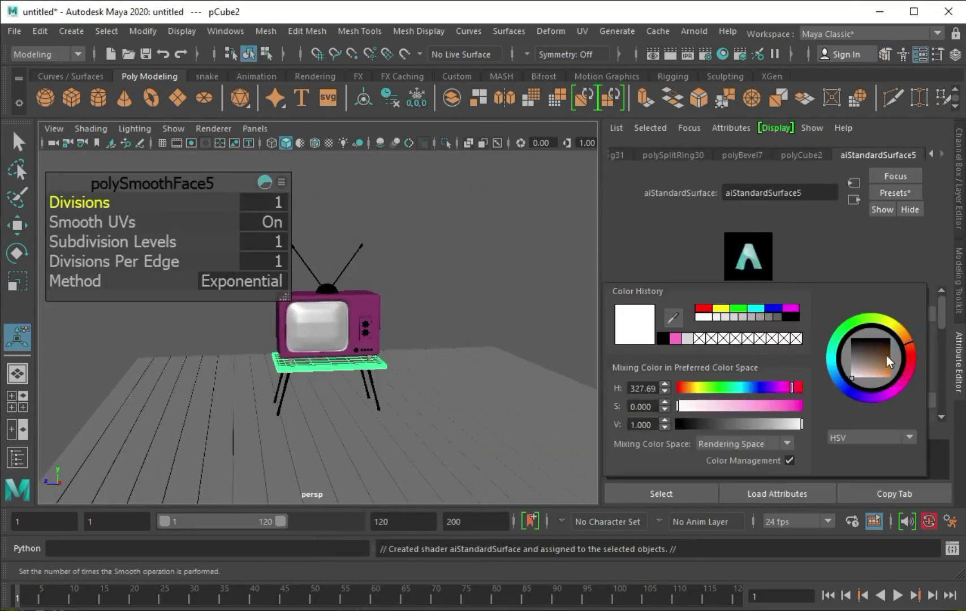
left_click(388, 348)
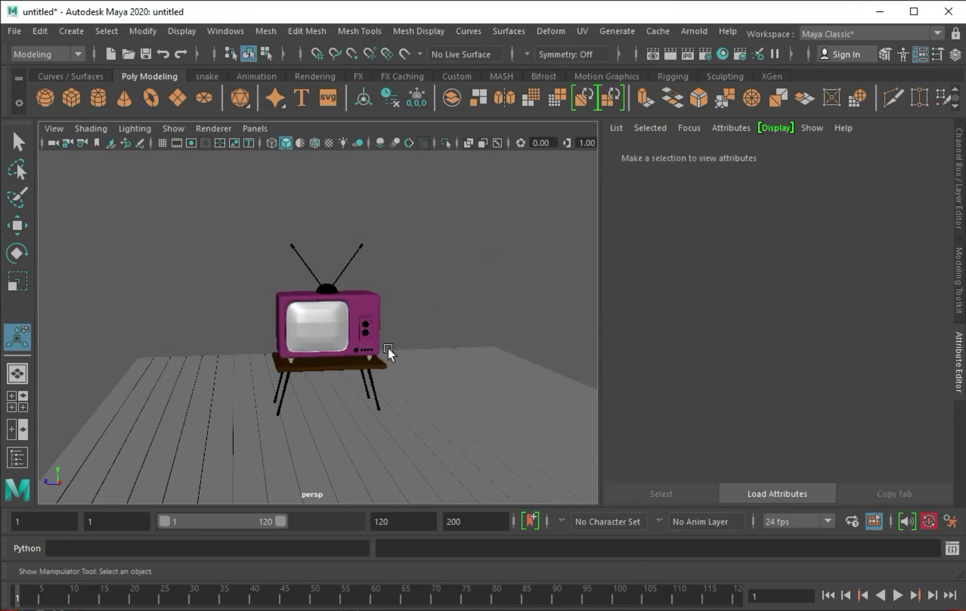
Apply the tabletop's brown material to the plank floor as well.
scroll(396, 254, "down", 2)
right_click_drag(404, 169, 531, 577)
left_click(487, 301)
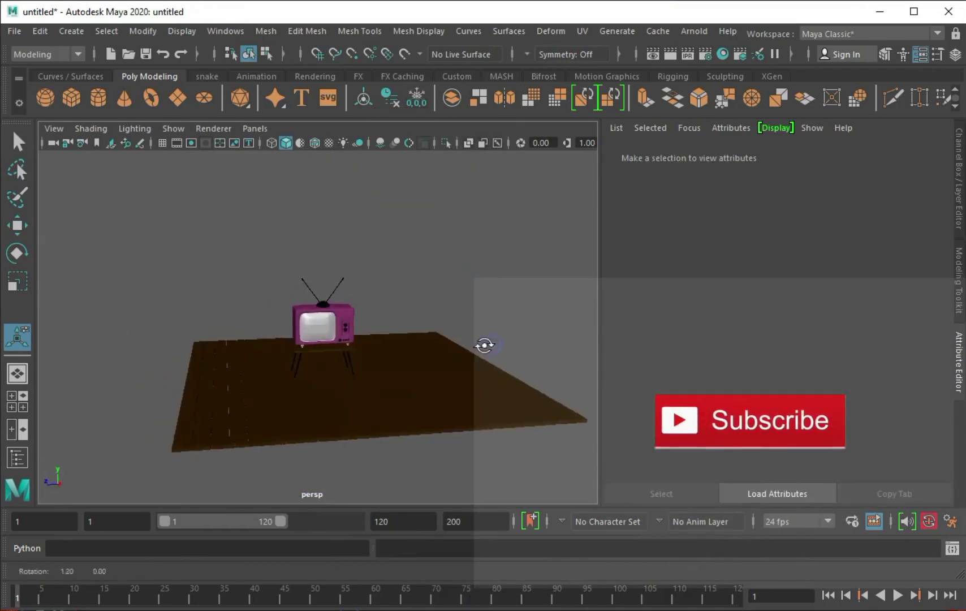
scroll(485, 340, "down", 1)
Create a large polygon plane, rotate it upright in side view and shift it back.
left_click(177, 97)
key("r")
left_click_drag(320, 327, 216, 320)
key("space")
key("space")
key("e")
left_click_drag(316, 286, 328, 356)
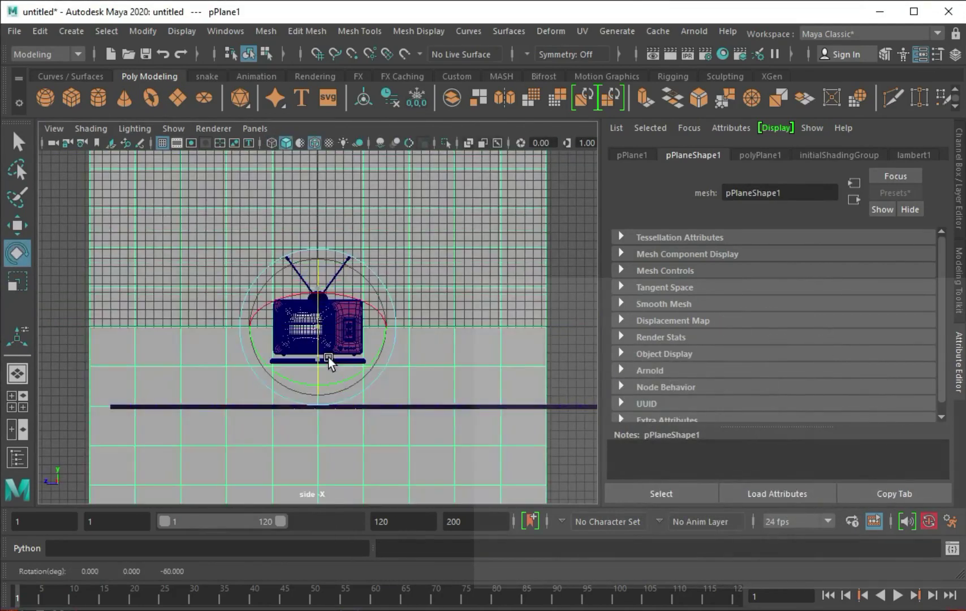
key("w")
middle_click_drag(249, 327, 279, 323)
left_click_drag(278, 323, 267, 325)
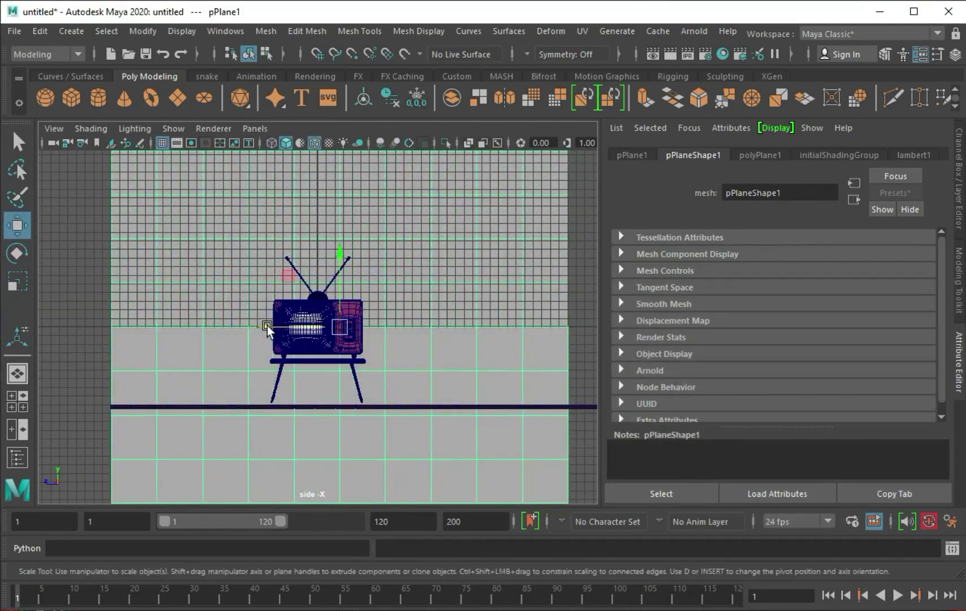
Turn the plane into an upright wall and slide it behind the TV.
key("space")
key("space")
key("e")
mouse_move(345, 270)
left_mouse_down()
mouse_move(360, 295)
mouse_move(358, 340)
mouse_move(199, 318)
mouse_move(259, 342)
left_mouse_up()
key("w")
key("ctrl+z")
left_click(439, 312)
mouse_move(439, 311)
left_mouse_down("alt")
mouse_move(337, 338)
mouse_move(375, 383)
mouse_move(434, 259)
left_mouse_up("alt")
left_click(435, 259)
Assign a new material to the wall and give it a cyan colour.
right_click_drag(432, 175, 462, 316)
left_click(428, 562)
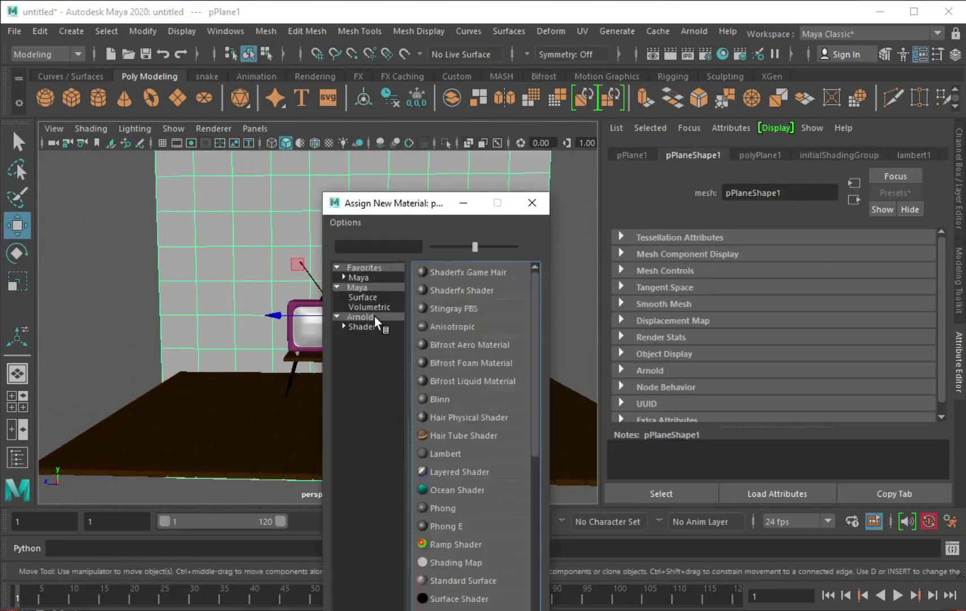
left_click(474, 233)
left_click(752, 294)
left_click(766, 413)
left_click(763, 326)
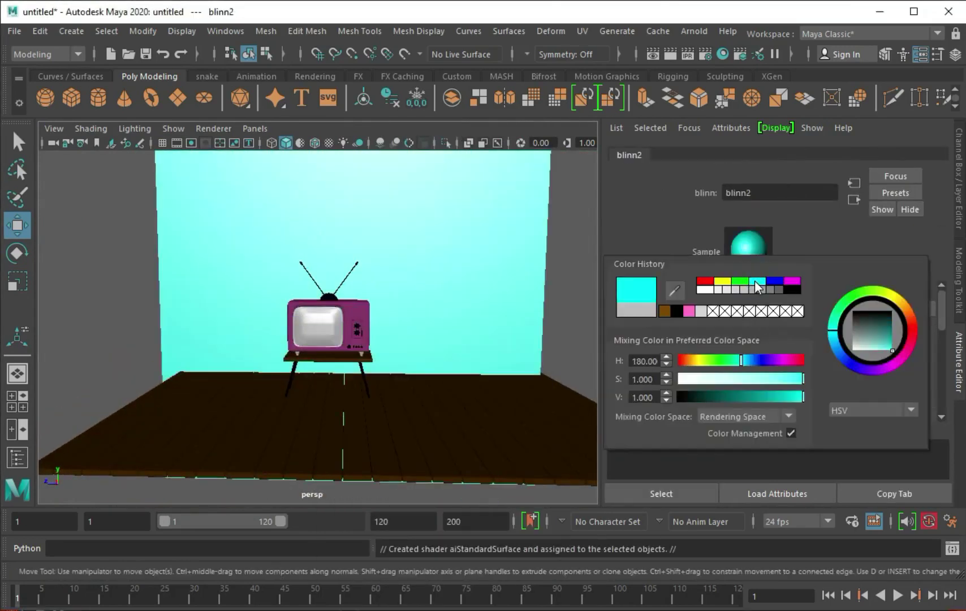
left_click(345, 364)
left_click_drag(345, 364, 316, 340, "alt")
left_click(281, 272)
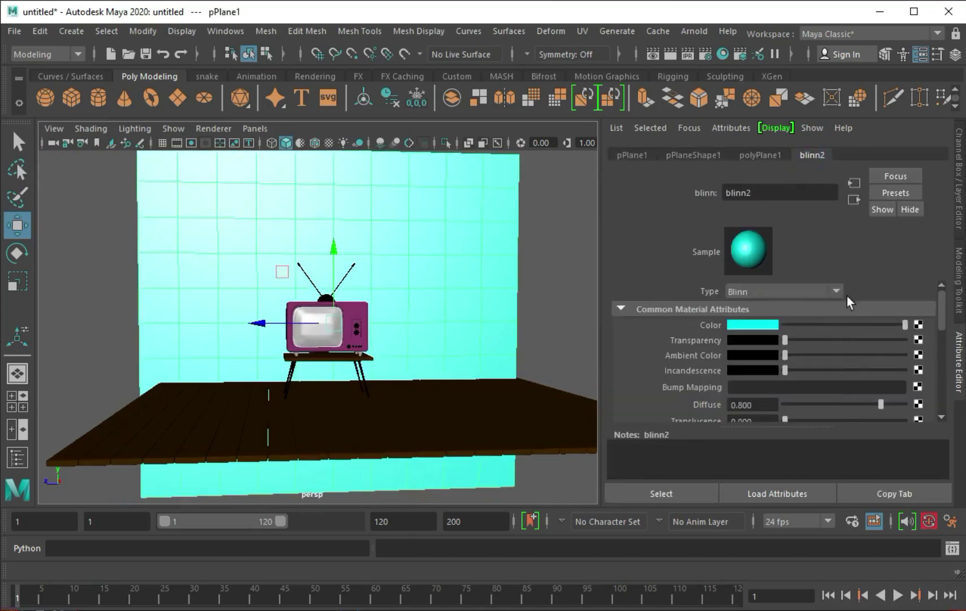
Switch the wall's material type back to Arnold aiStandardSurface.
left_click(783, 292)
scroll(759, 385, "down", 2)
scroll(761, 385, "down", 3)
scroll(774, 376, "up", 1)
scroll(784, 367, "down", 5)
scroll(777, 373, "up", 2)
left_click(781, 379)
Set the wall's base colour to cyan and its specular weight to 0.338.
left_click(752, 340)
left_click(755, 308)
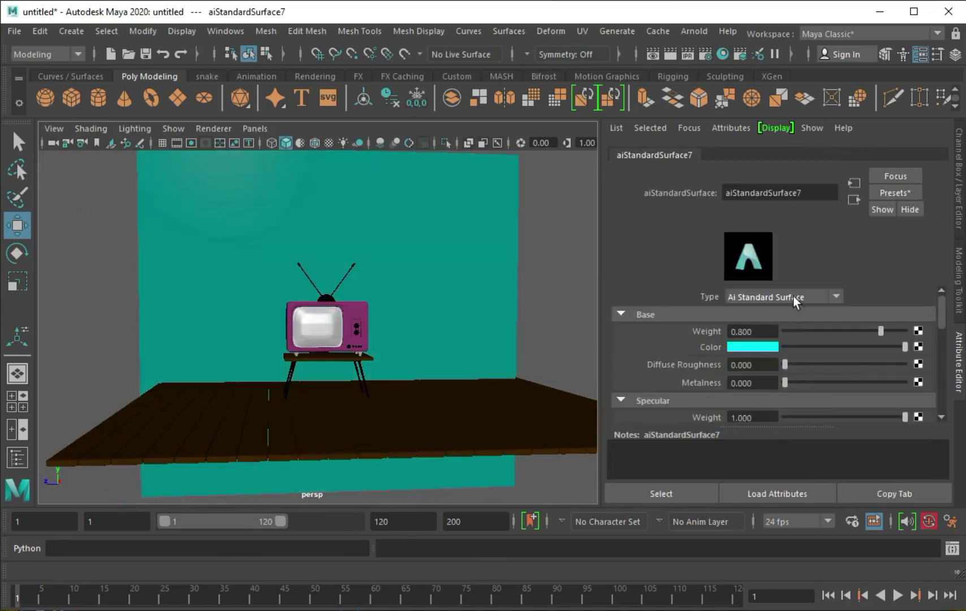
scroll(791, 339, "down", 2)
left_click(860, 372)
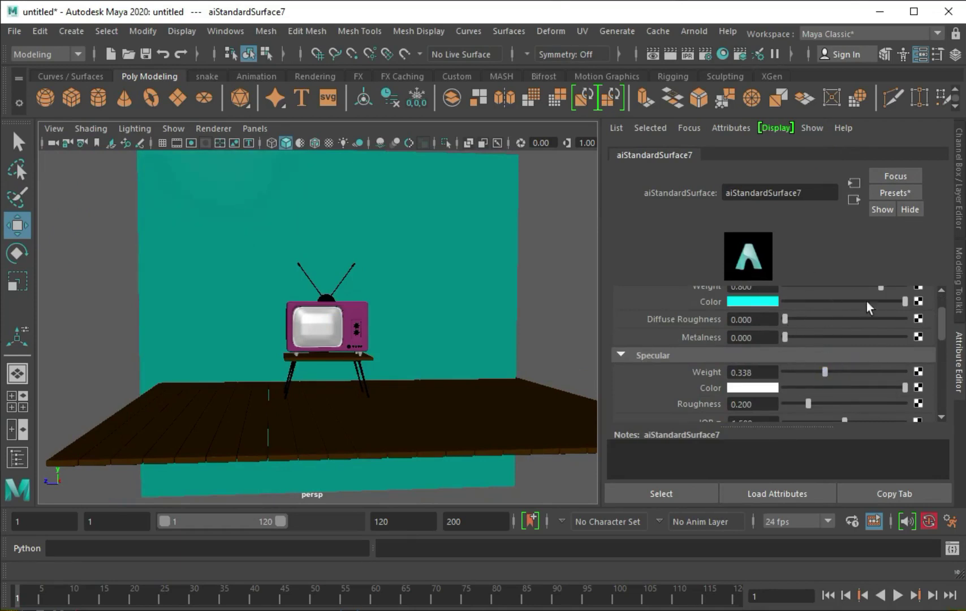
scroll(848, 340, "up", 5)
left_click(554, 241)
left_click_drag(554, 241, 395, 304, "alt")
left_click(694, 31)
Add an Arnold area light, turn it 90 degrees and raise it above the TV.
left_click(568, 106)
mouse_move(422, 201)
left_mouse_down("alt")
mouse_move(382, 321)
mouse_move(427, 341)
left_mouse_up("alt")
key("e")
left_click_drag(365, 350, 461, 339)
key("w")
mouse_move(352, 237)
left_mouse_down("alt")
mouse_move(341, 257)
mouse_move(350, 187)
left_mouse_up("alt")
Adjust the area light's rotation and shift it left along its X axis.
key("e")
mouse_move(373, 287)
left_mouse_down("alt")
mouse_move(415, 178)
mouse_move(285, 246)
mouse_move(371, 225)
mouse_move(244, 234)
left_mouse_up("alt")
key("w")
key("e")
left_click_drag(232, 210, 148, 199)
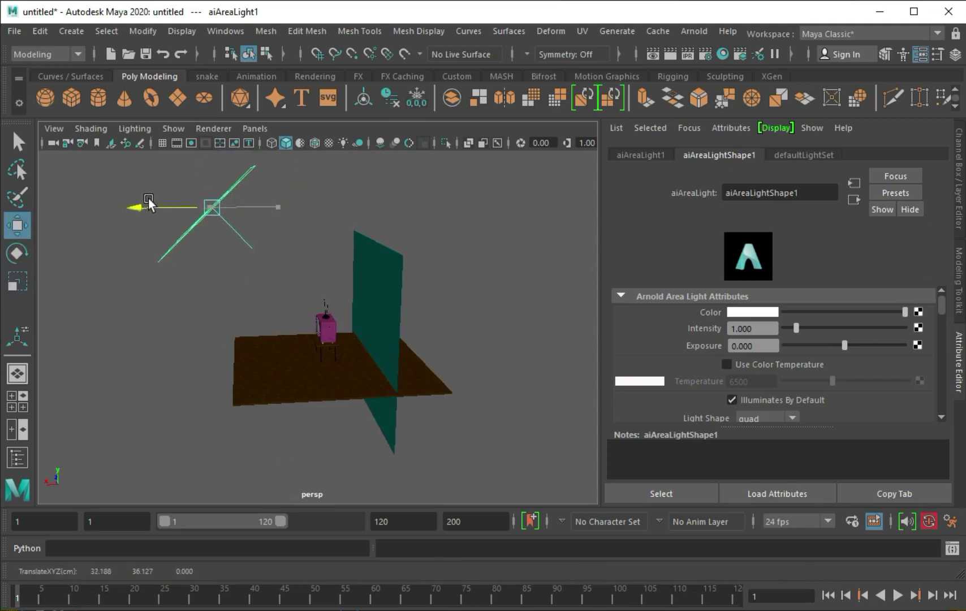
mouse_move(232, 285)
left_mouse_down("alt")
mouse_move(433, 339)
mouse_move(411, 344)
mouse_move(389, 397)
left_mouse_up("alt")
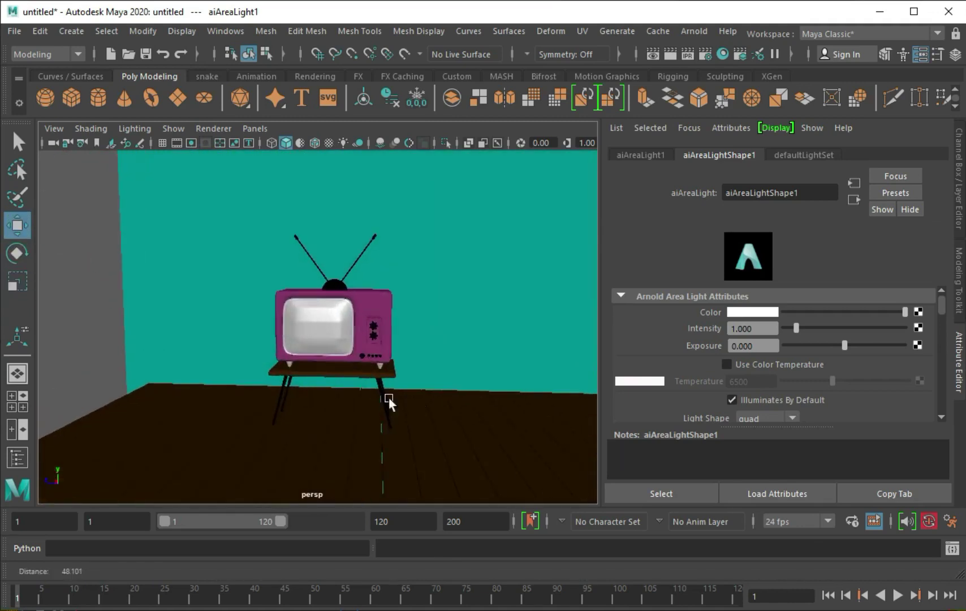
right_click_drag(389, 397, 420, 375, "alt")
right_click_drag(244, 283, 246, 378)
Assign a new aiStandardSurface to the small cylinder feet under the TV (pCylinder12).
left_click(170, 384)
left_click(274, 385)
left_click_drag(274, 386, 391, 289, "alt")
right_click_drag(396, 163, 409, 348)
mouse_move(395, 581)
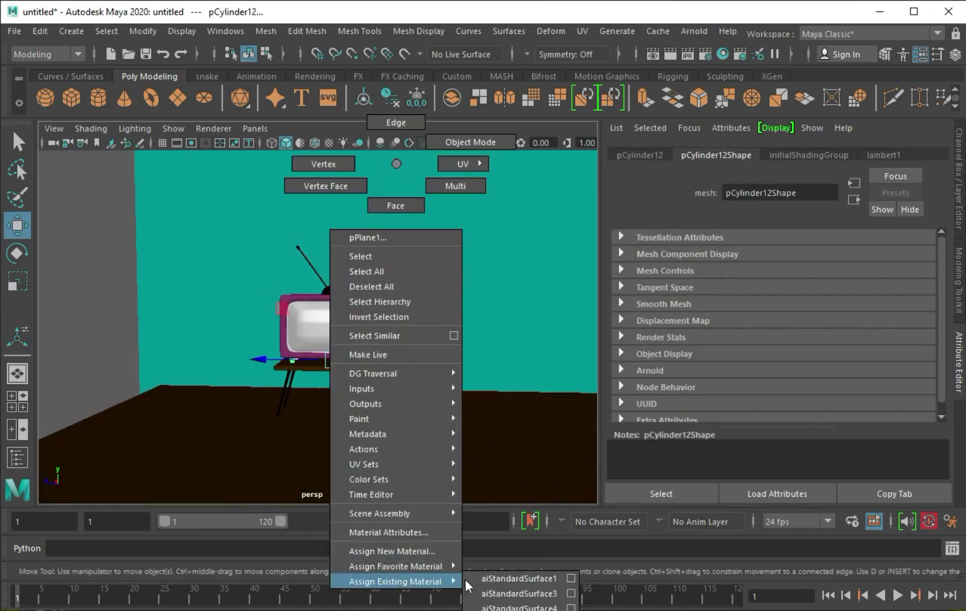
left_click(390, 551)
left_click(425, 426)
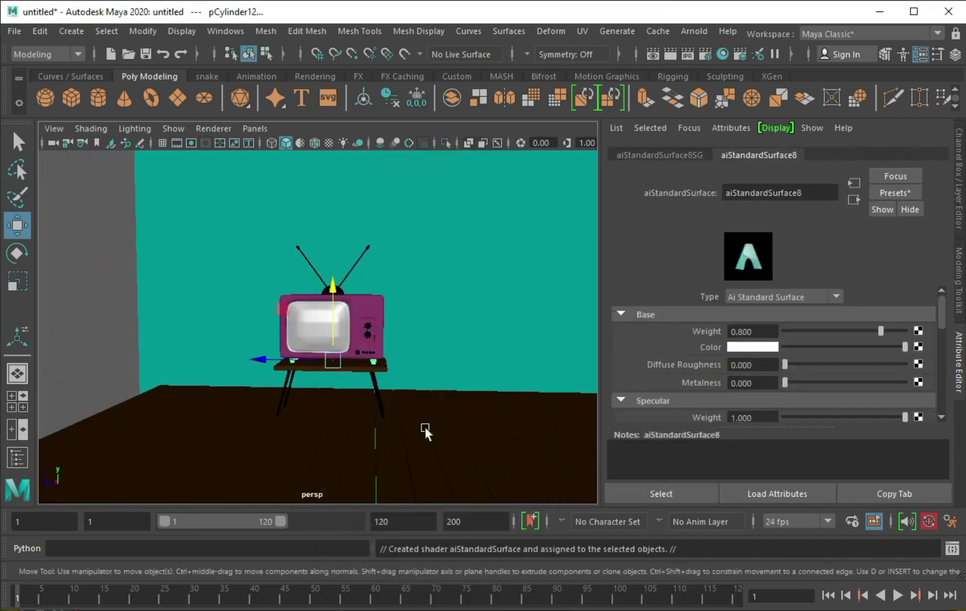
Replace the feet material's settings with the Rubber preset.
left_click(890, 192)
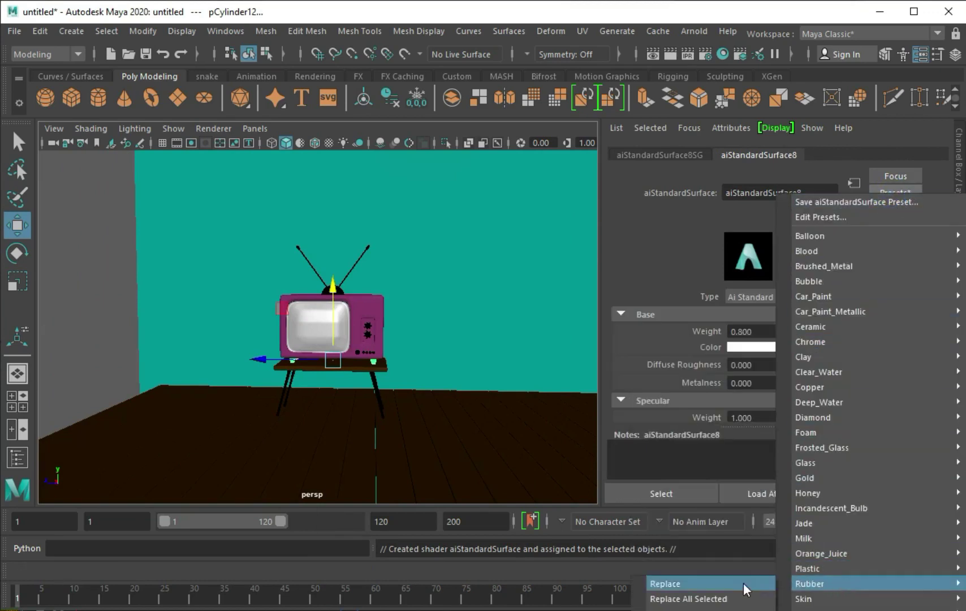
left_click(743, 583)
left_click(749, 346)
left_click(509, 333)
right_click(350, 322)
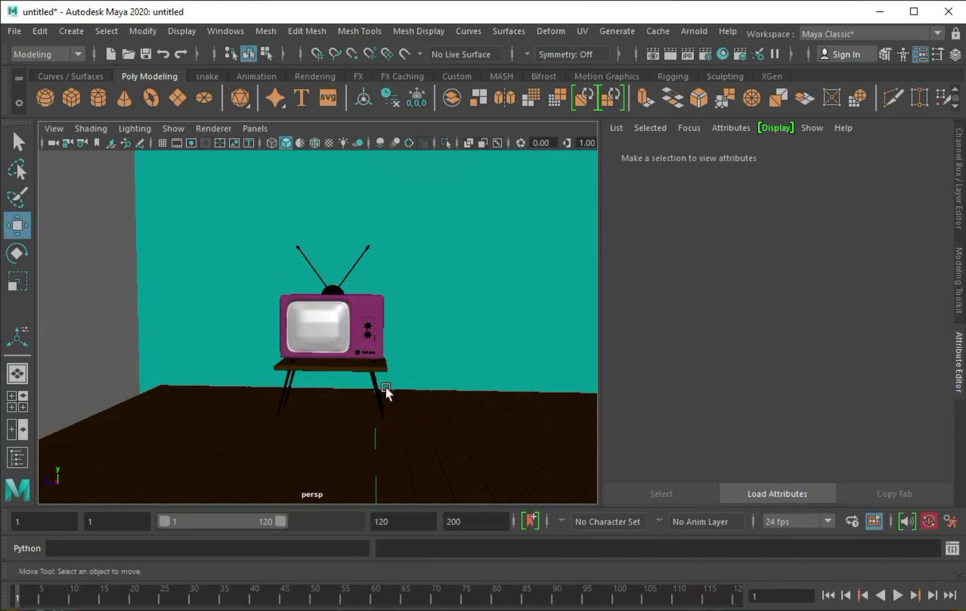
left_click_drag(386, 387, 394, 320, "alt")
Select the area light and preview the viewport with Use All Lights enabled.
right_click_drag(394, 320, 319, 259, "alt")
left_click(319, 257)
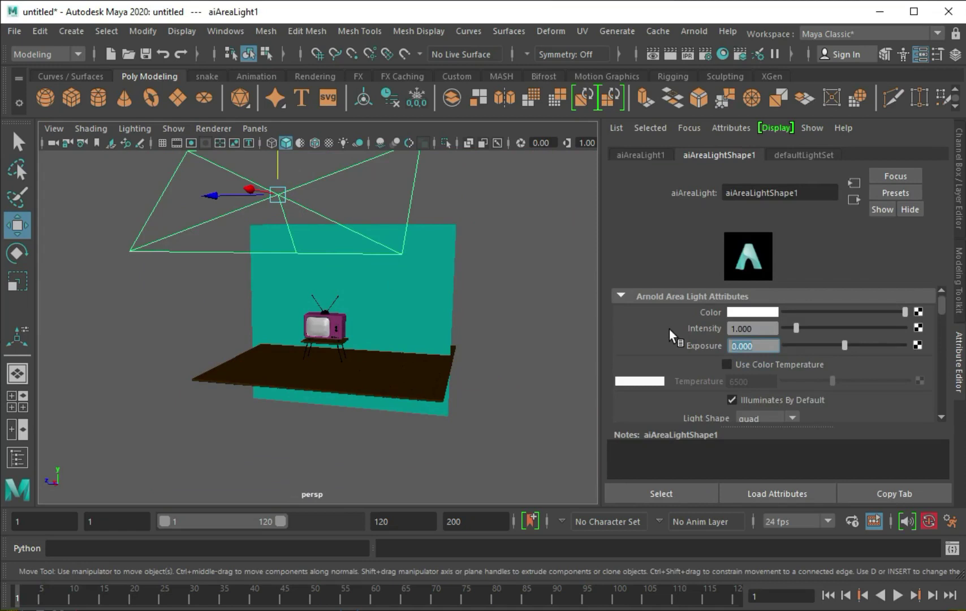
scroll(707, 320, "down", 5)
scroll(707, 319, "down", 2)
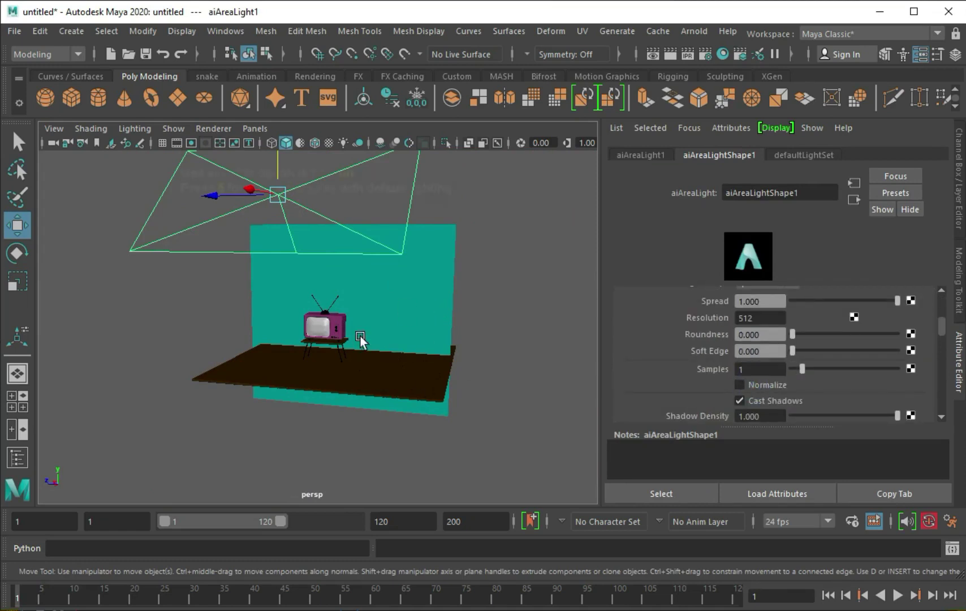
left_click_drag(359, 338, 414, 306, "alt")
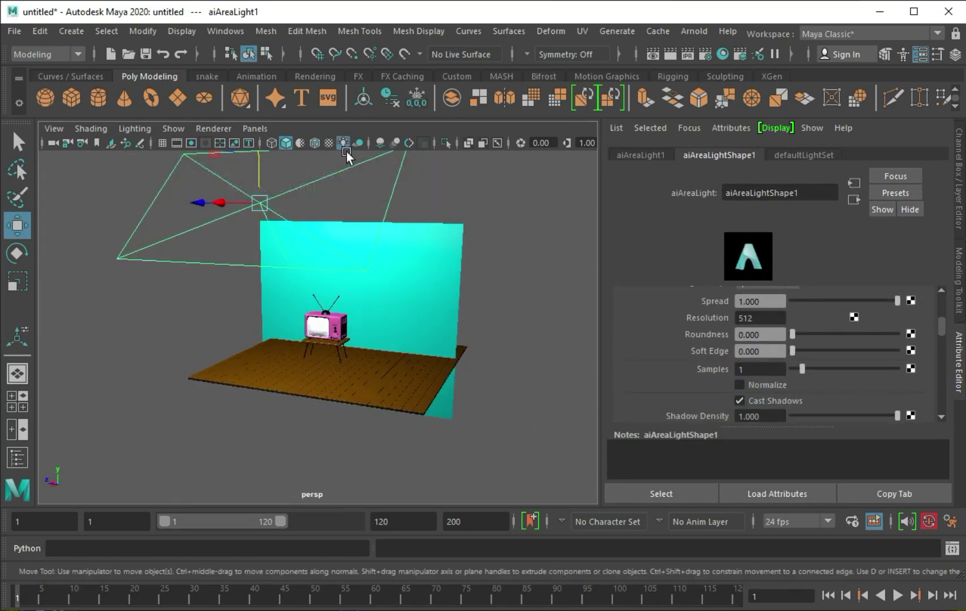
left_click(345, 146)
scroll(430, 335, "up", 5)
Frame the TV from the front in the 960 x 540 resolution gate and test-render in Arnold.
left_click_drag(430, 335, 330, 279, "alt")
left_click(190, 145)
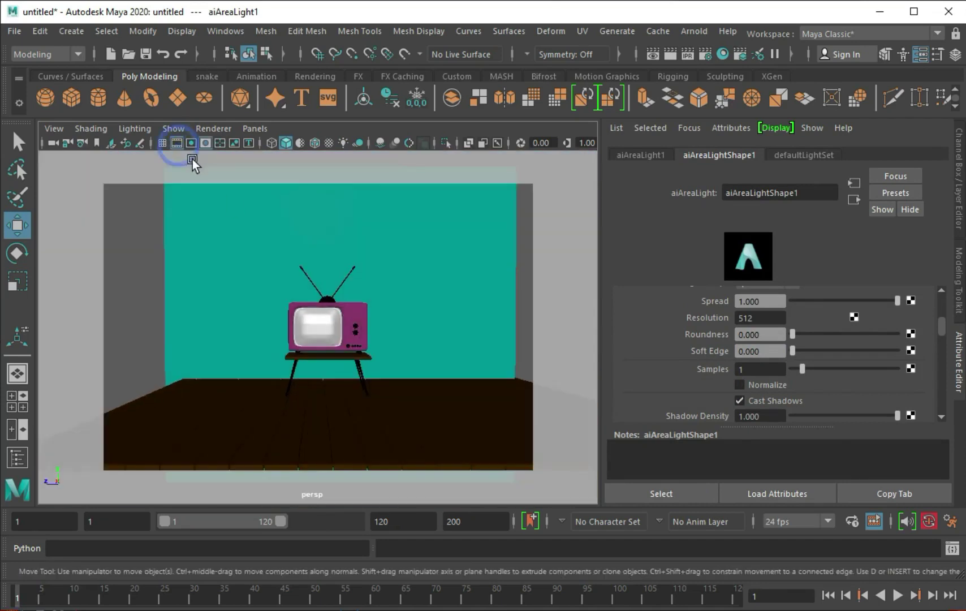
scroll(377, 332, "up", 3)
left_click_drag(377, 333, 368, 361, "alt")
left_click(191, 143)
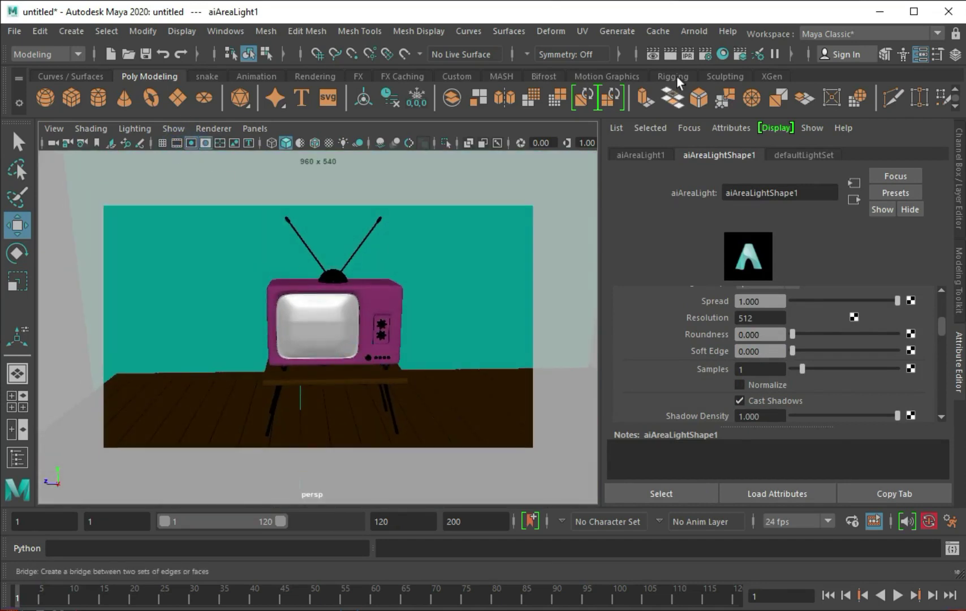
left_click(691, 55)
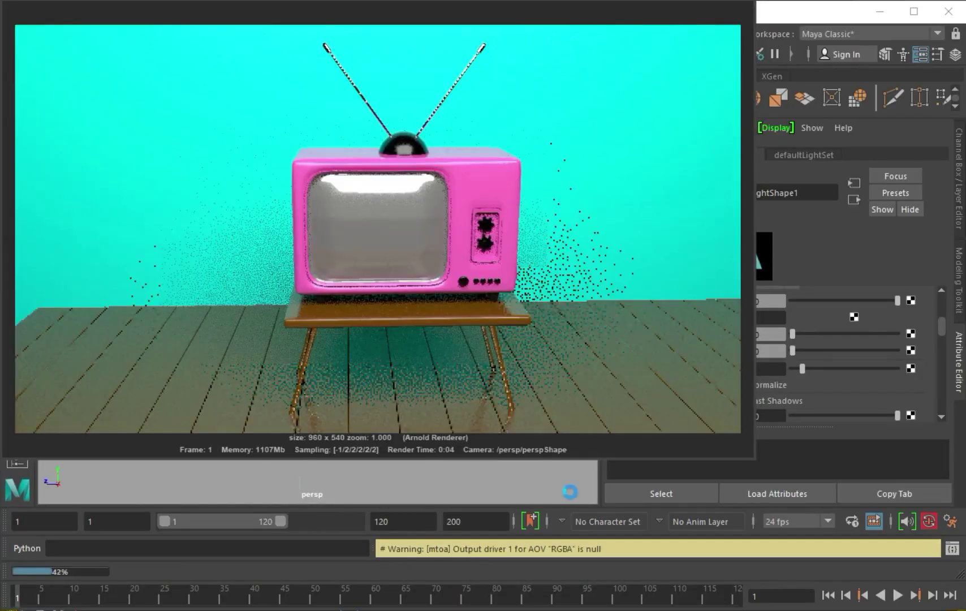
left_click(334, 373)
left_click(943, 154)
Lower aiStandardSurface5's specular weight to 0.707 and review the TV body's pink material.
left_click(888, 315)
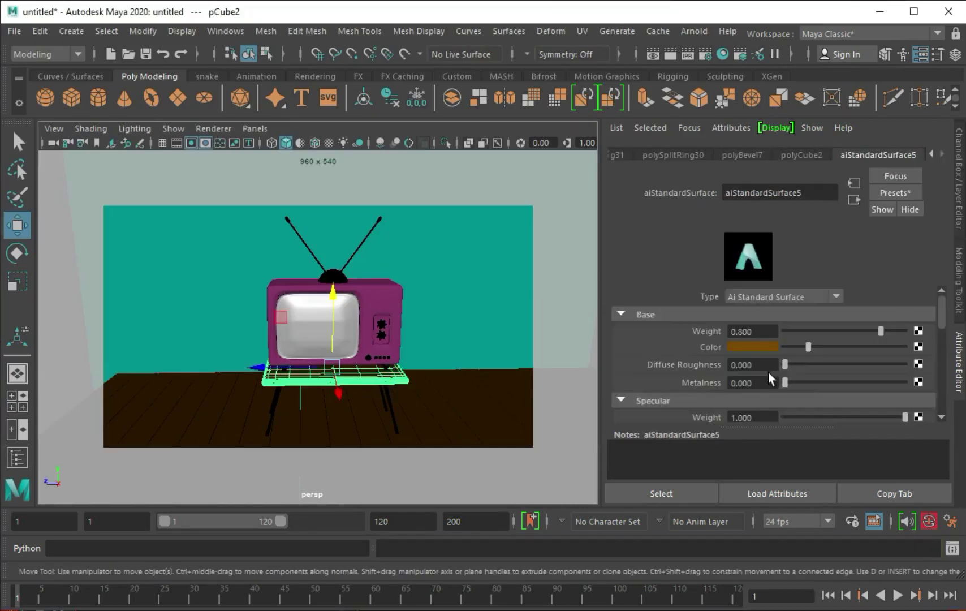
scroll(770, 379, "down", 2)
left_click_drag(820, 373, 799, 381)
left_click(374, 305)
left_click(943, 154)
left_click(883, 240)
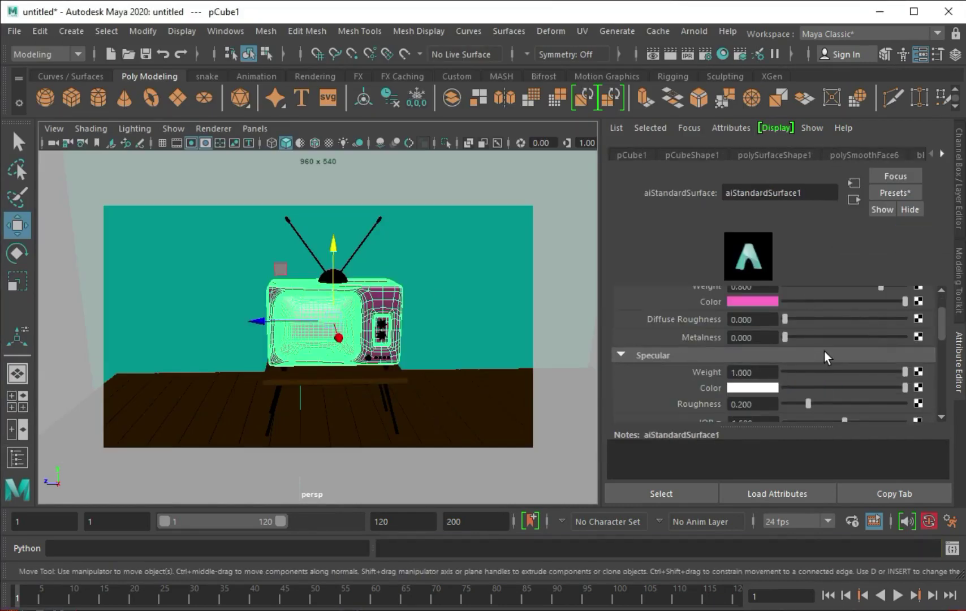
left_click(942, 154)
scroll(791, 373, "down", 2)
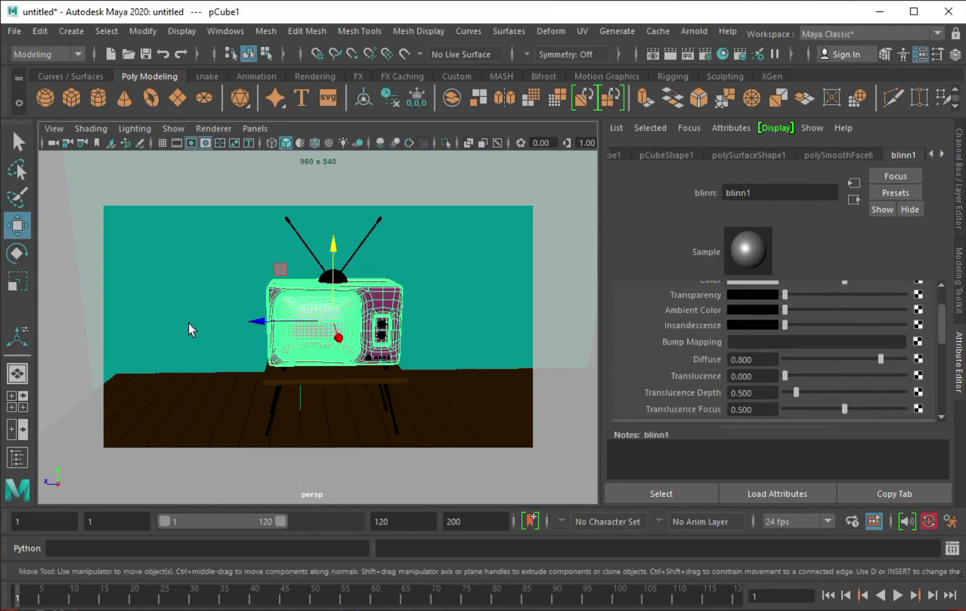
Lower the antenna base's aiStandardSurface3 specular weight to 0.567, then render in Arnold.
left_click(191, 330)
left_click(333, 276)
left_click(943, 154)
left_click(857, 298)
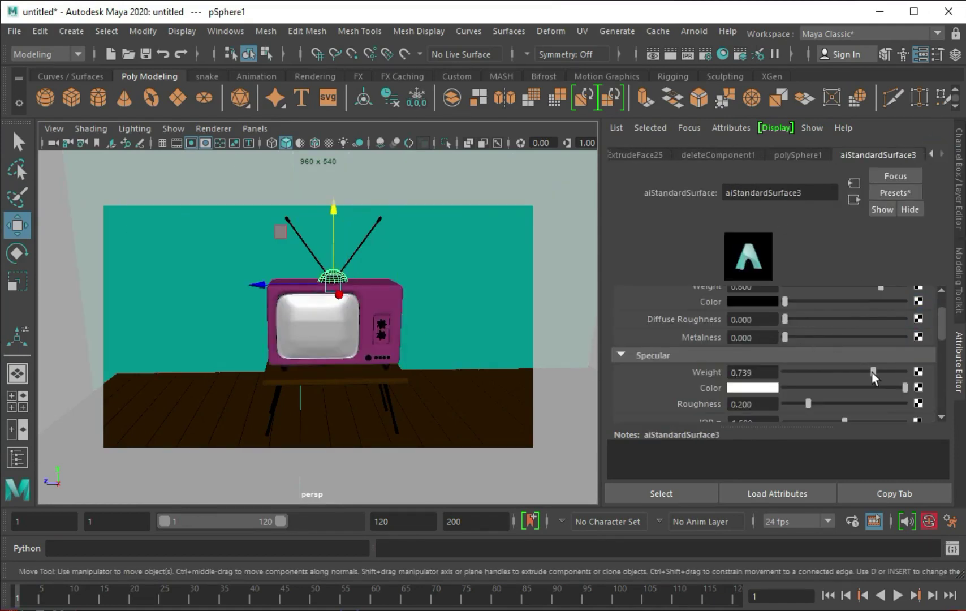
left_click(687, 53)
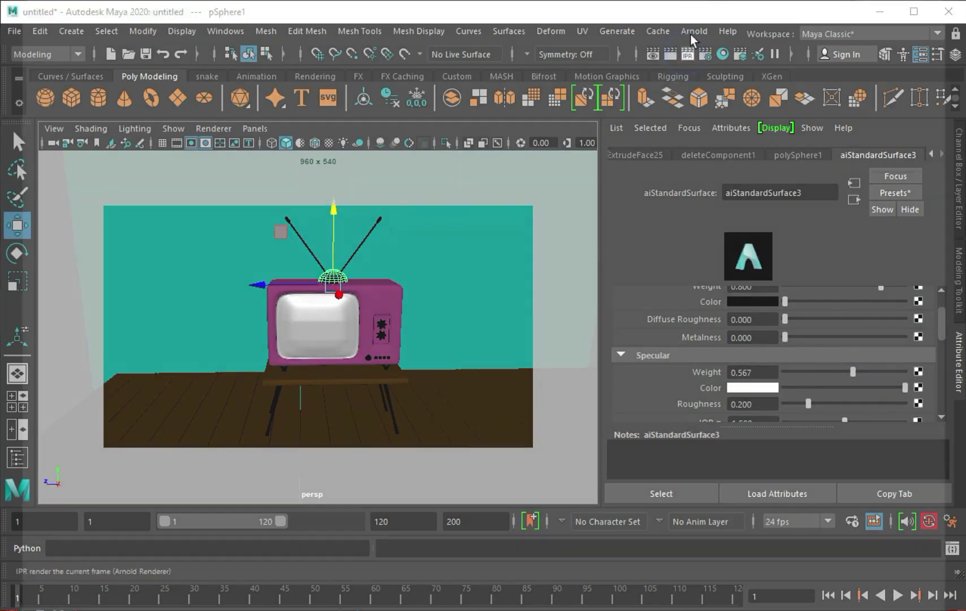